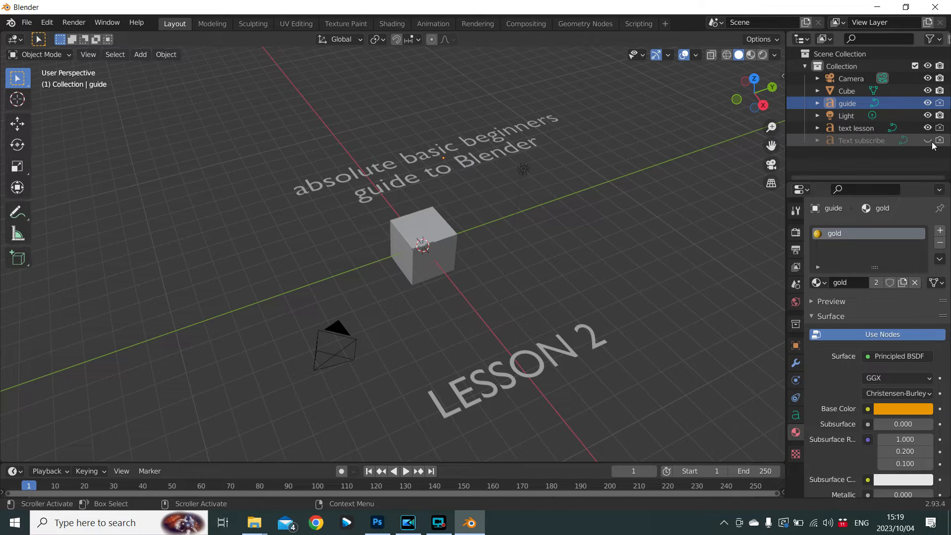
# Hide the Text subscribe, text lesson and guide text objects in the viewport
pyautogui.click(928, 141)
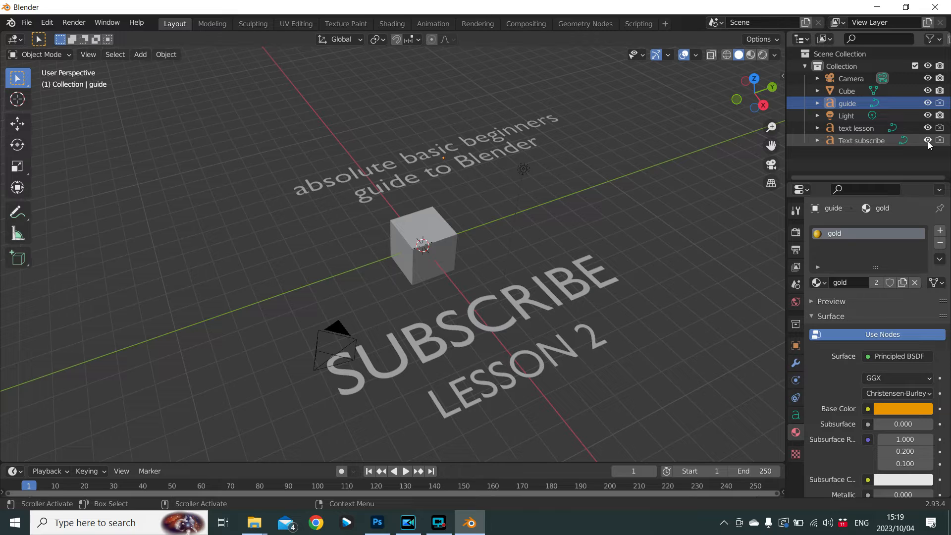
pyautogui.click(928, 141)
pyautogui.click(927, 128)
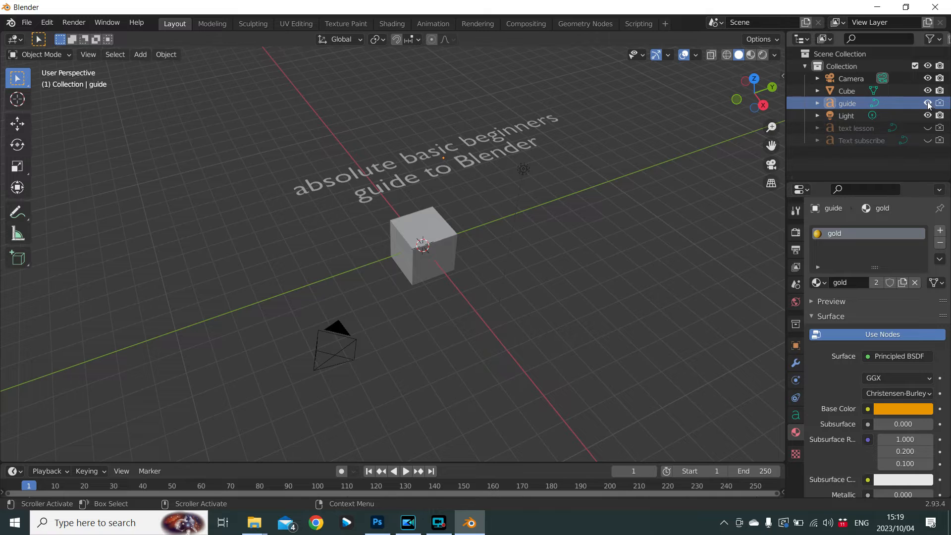
pyautogui.click(928, 103)
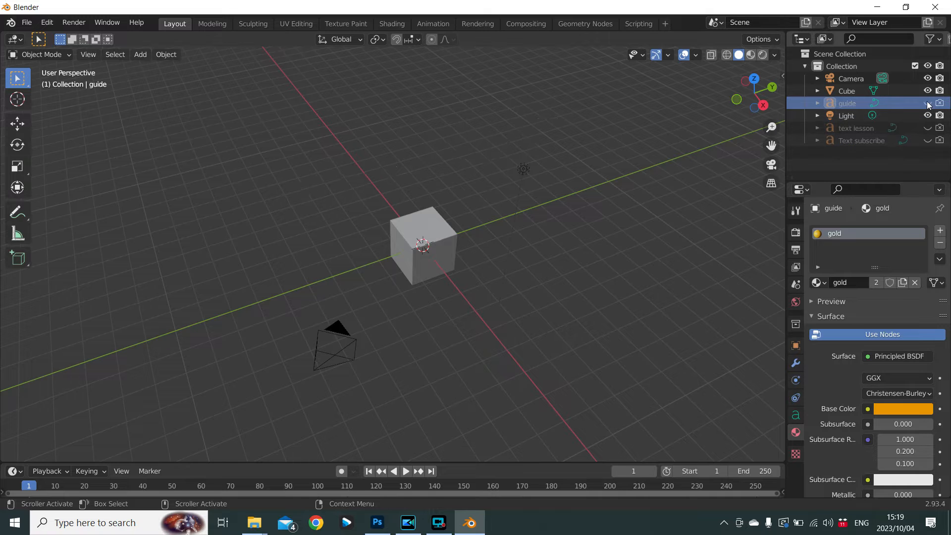
# Select the cube and switch the viewport to Rendered shading
pyautogui.click(417, 220)
pyautogui.moveTo(433, 305); pyautogui.dragTo(421, 275, button='middle')
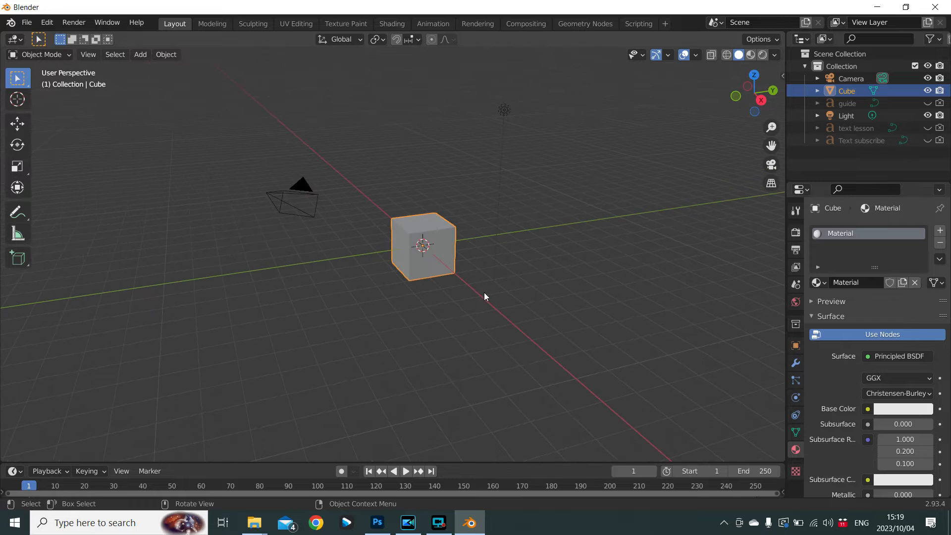
pyautogui.click(764, 55)
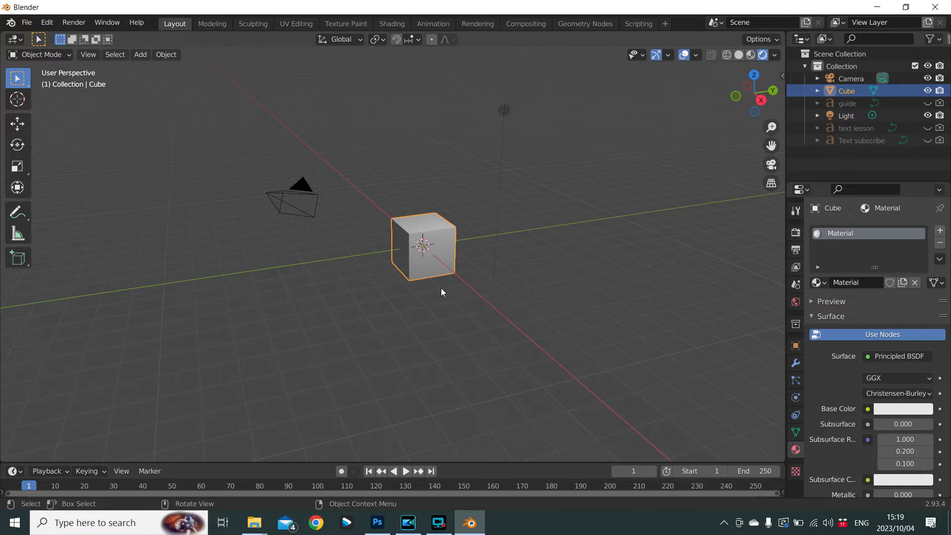
pyautogui.scroll(4, 423, 269)
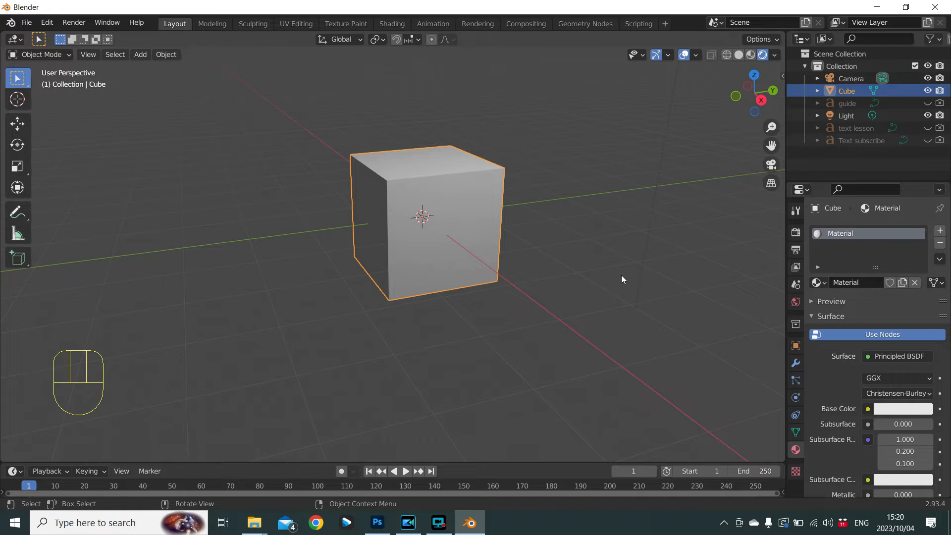
# Delete the default cube from the scene
pyautogui.click(474, 199)
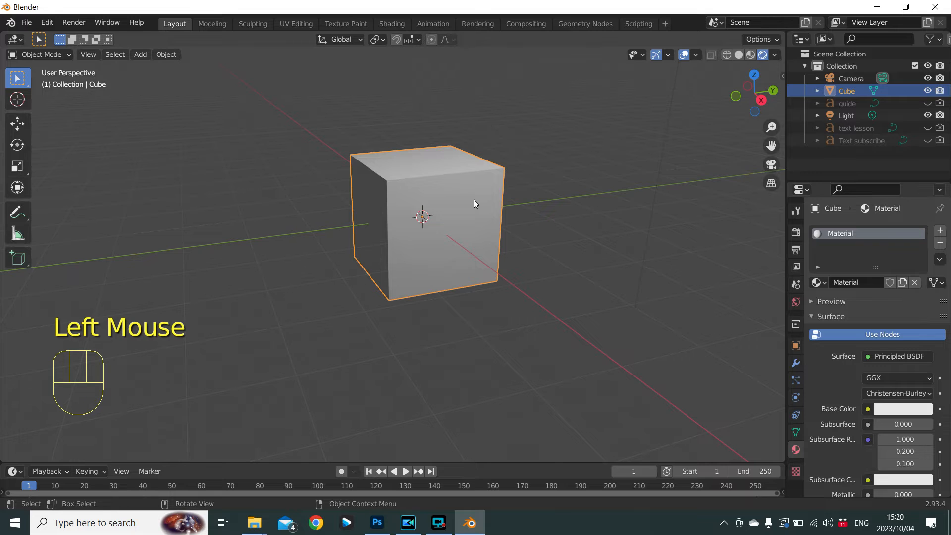
pyautogui.press('x')
pyautogui.click(474, 199)
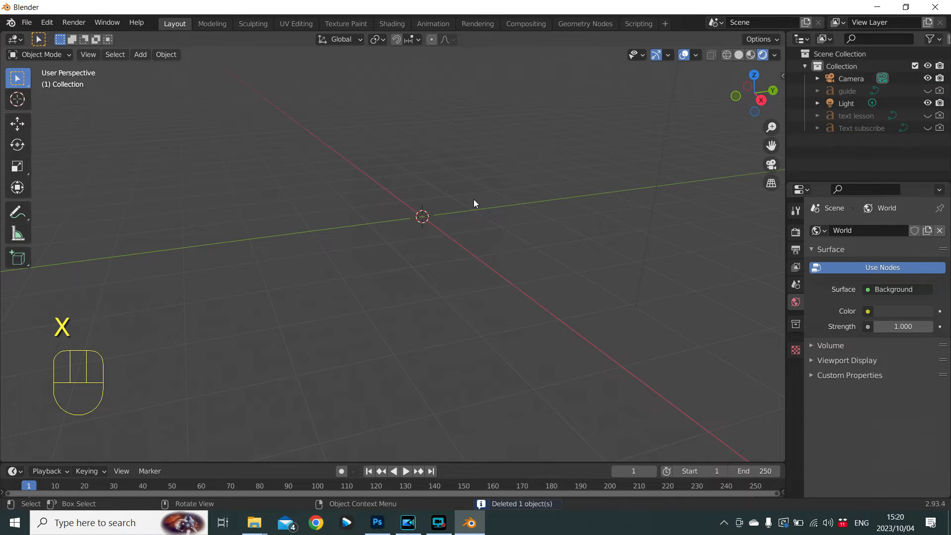
pyautogui.scroll(-2, 418, 296)
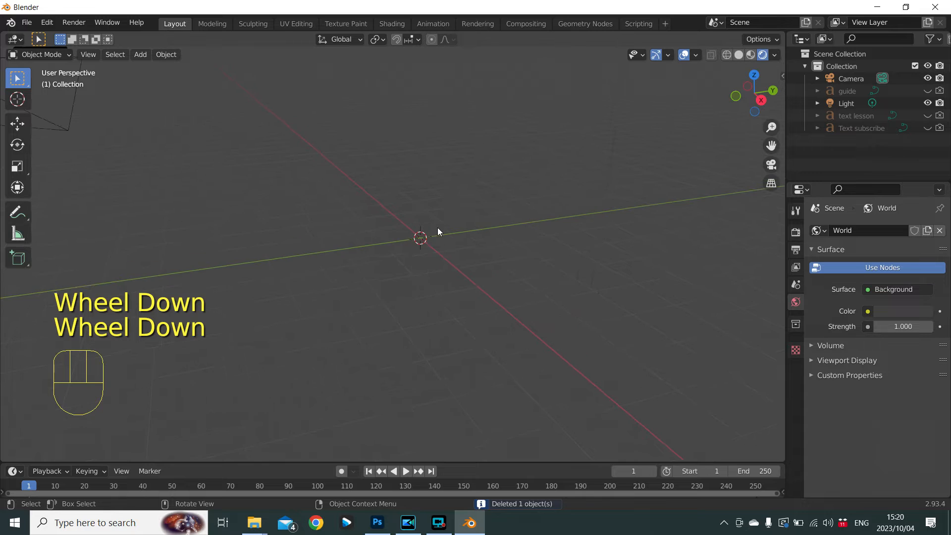
pyautogui.scroll(3, 438, 227)
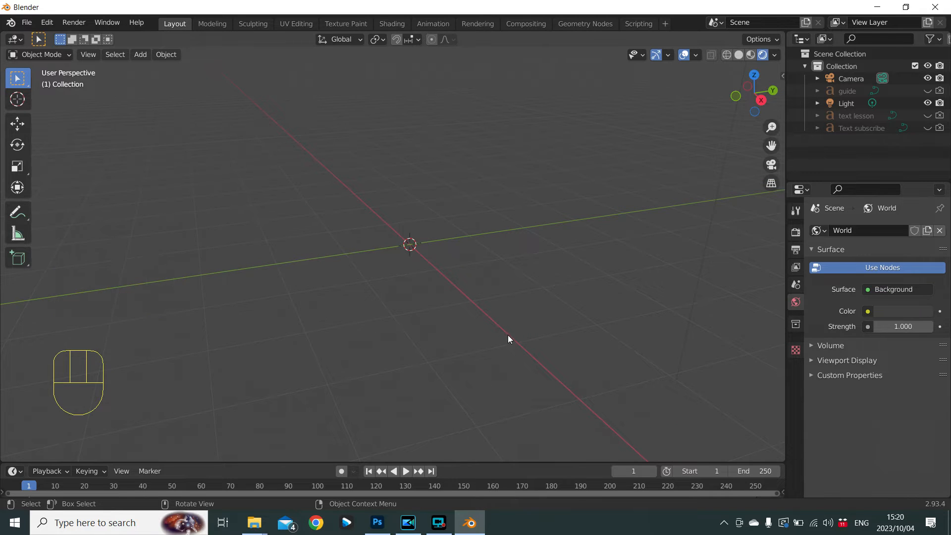
pyautogui.scroll(5, 410, 246)
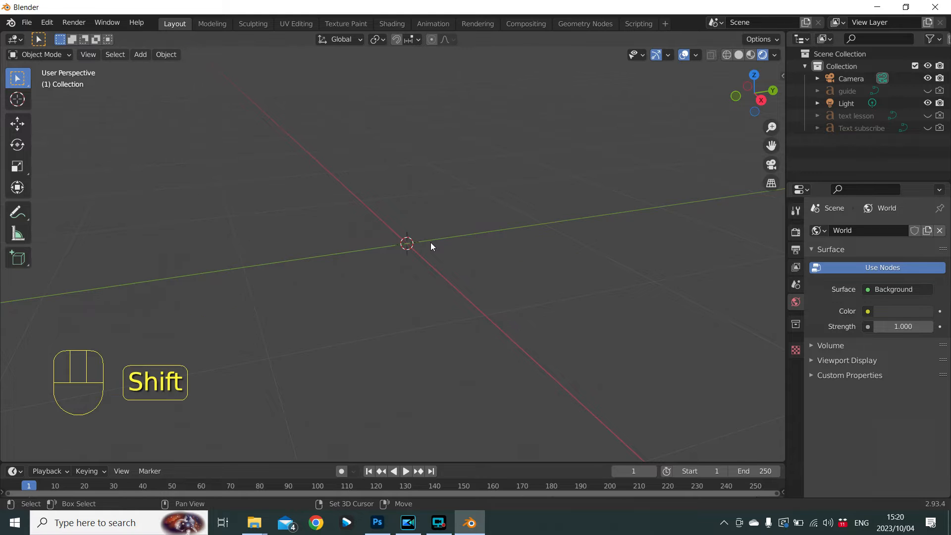
# Reset the 3D cursor to the world origin and add a UV Sphere mesh there
pyautogui.hotkey('shift', 'c')
pyautogui.scroll(2, 431, 281)
pyautogui.scroll(4, 431, 280)
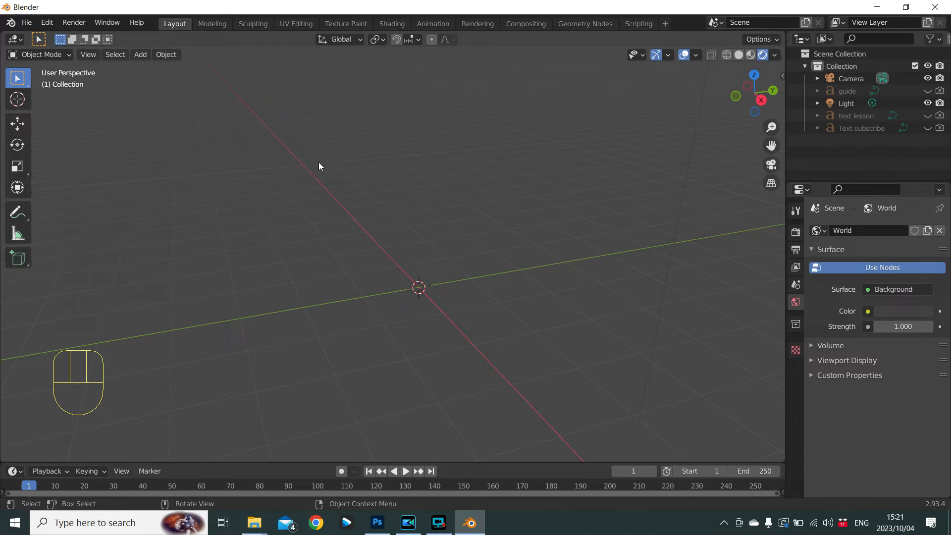
pyautogui.click(138, 55)
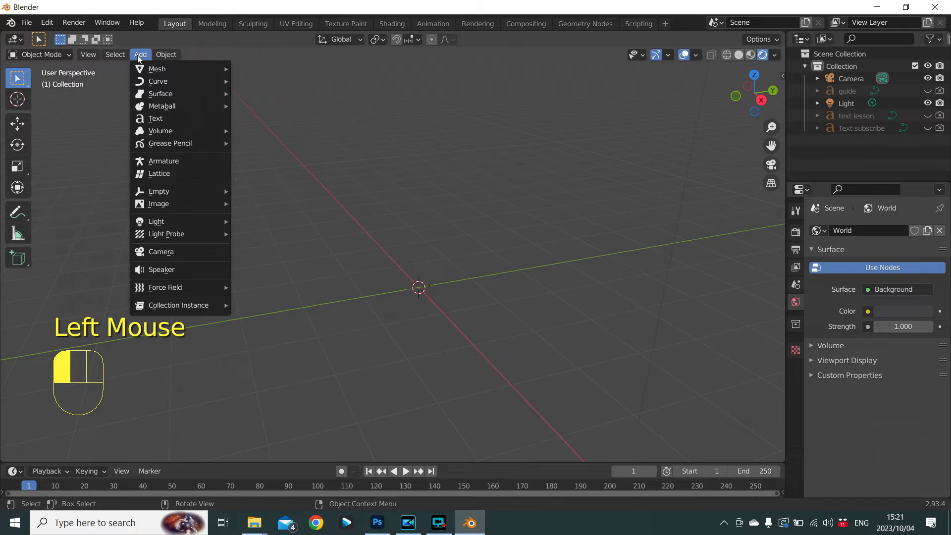
pyautogui.moveTo(143, 70)
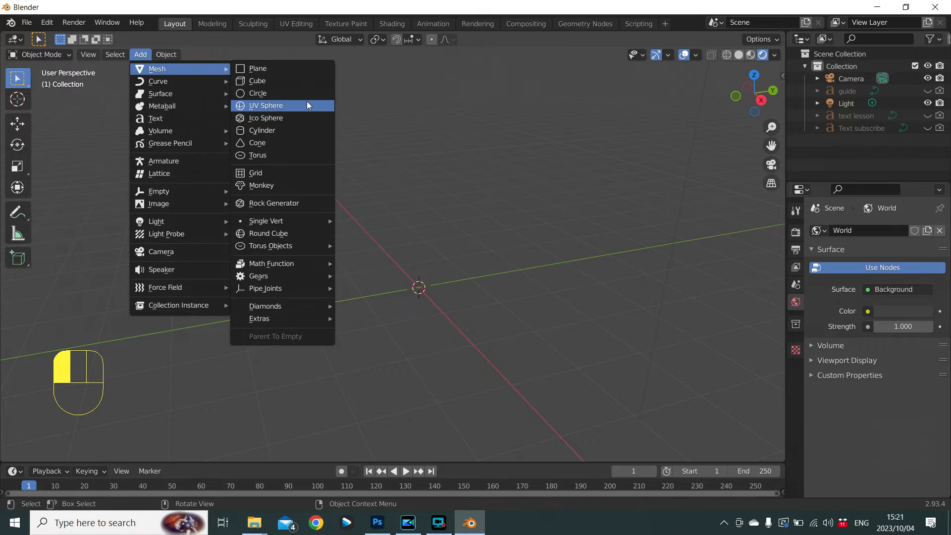
pyautogui.click(263, 106)
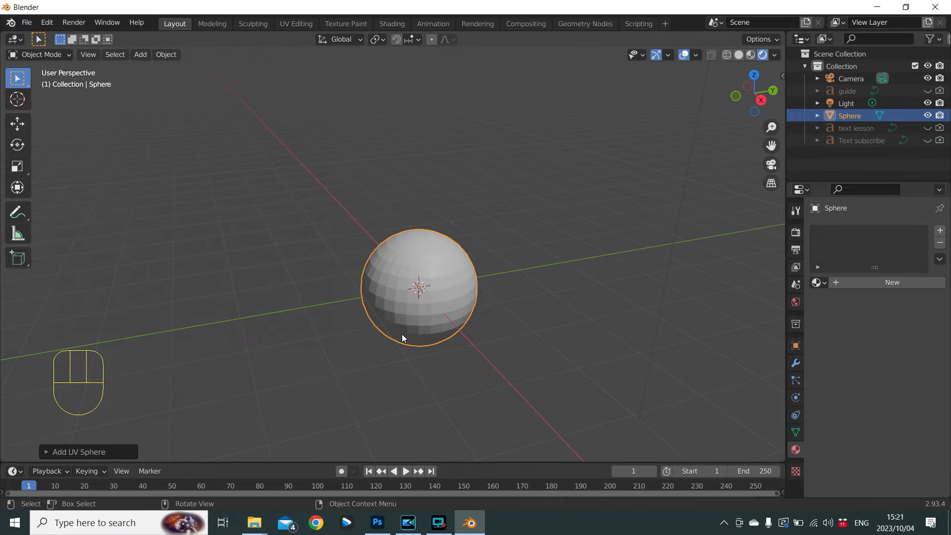
pyautogui.scroll(5, 406, 331)
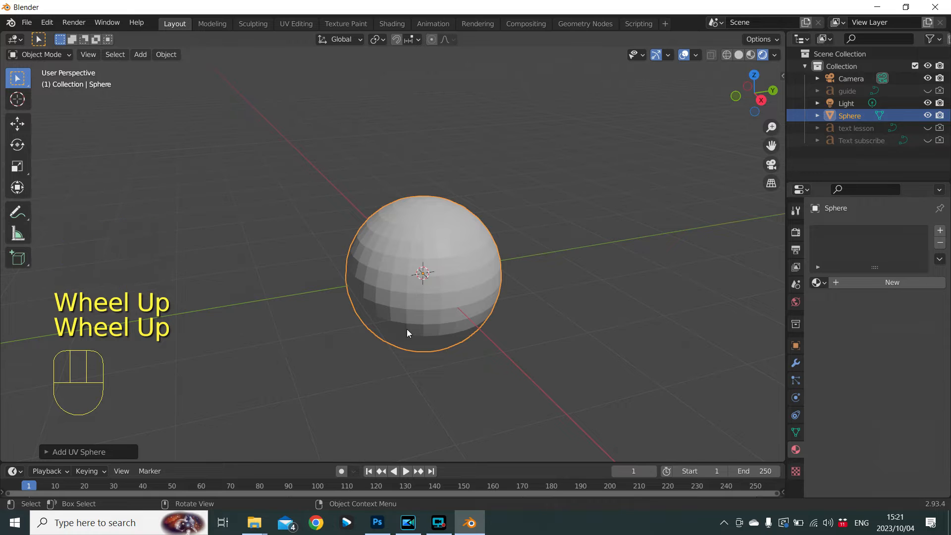
# Toggle the sphere between Object Mode and Edit Mode several times, ending in Edit Mode
pyautogui.press('Tab')
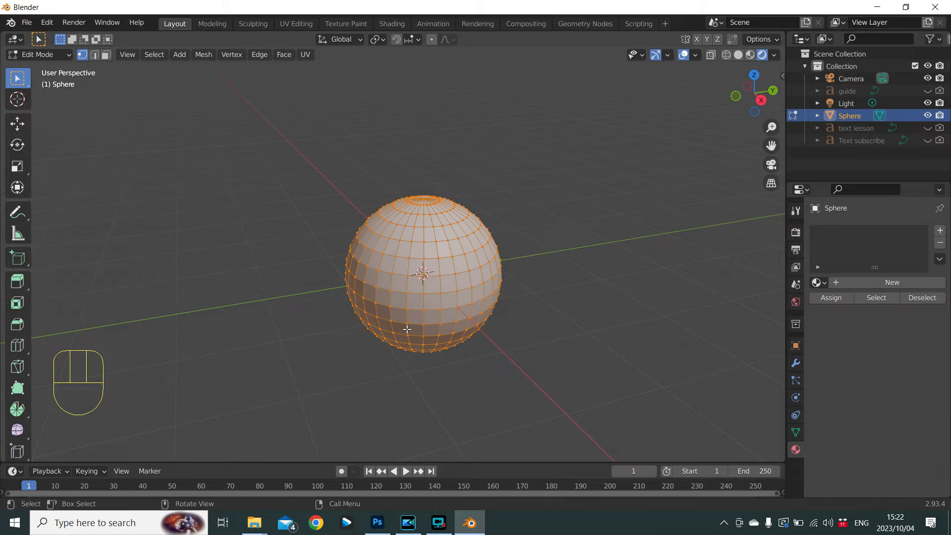
pyautogui.press('Tab')
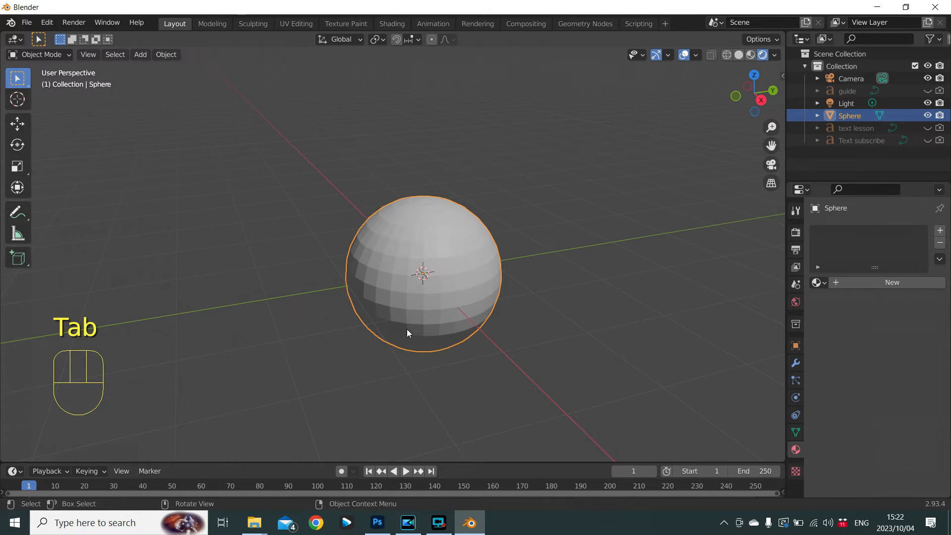
pyautogui.press('Tab')
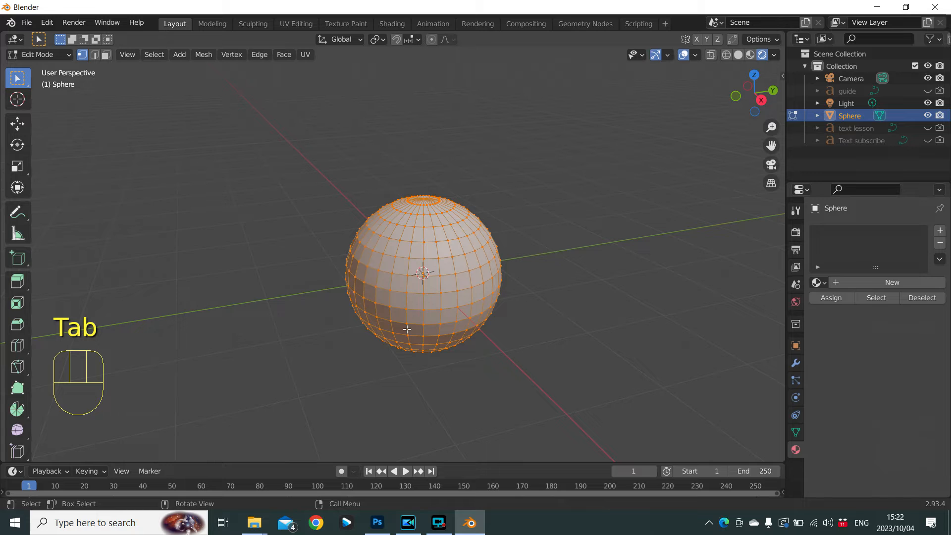
pyautogui.press('Tab')
pyautogui.press('Tab')
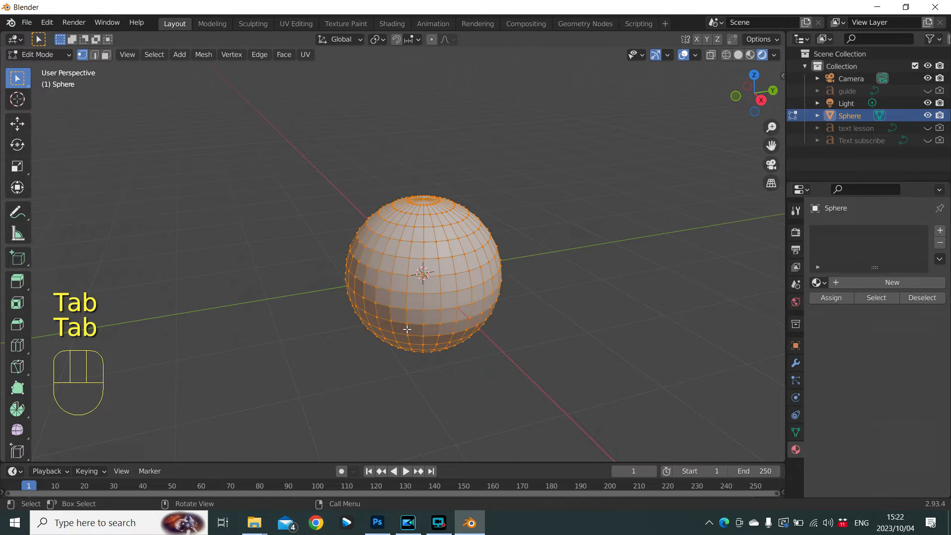
pyautogui.scroll(5, 417, 306)
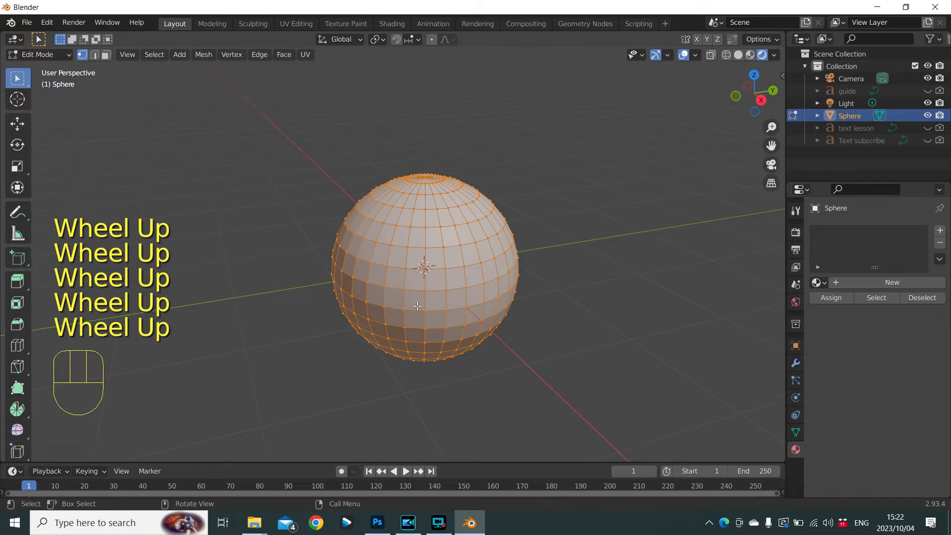
# Try selecting single vertices on the sphere, then select the four corner vertices of one face on its upper front
pyautogui.click(446, 294)
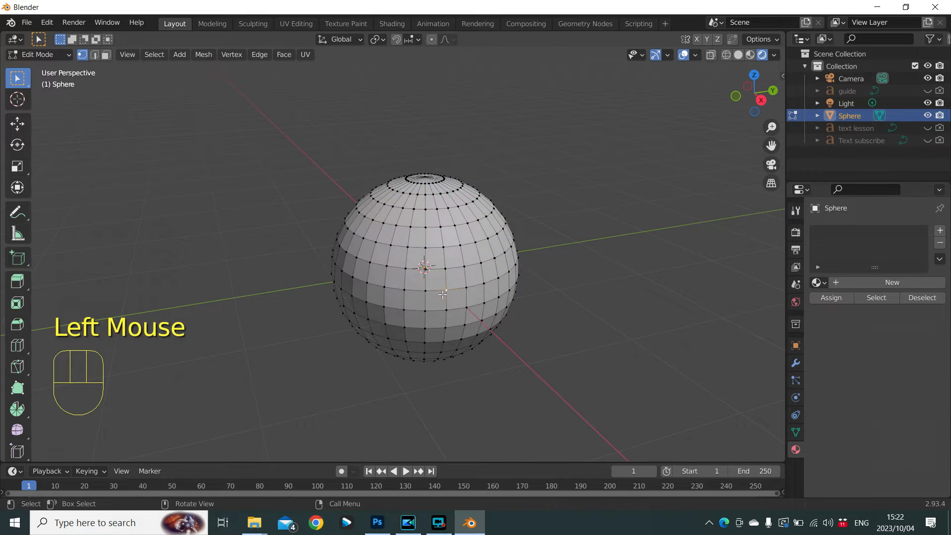
pyautogui.click(447, 269)
pyautogui.click(444, 248)
pyautogui.keyDown('shift'); pyautogui.click(442, 224); pyautogui.keyUp('shift')
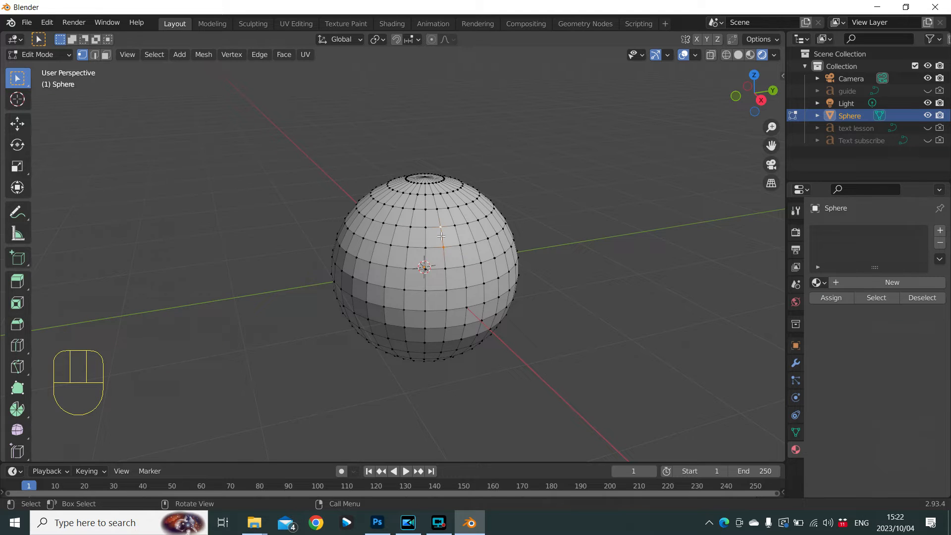
pyautogui.keyDown('shift'); pyautogui.click(426, 228); pyautogui.keyUp('shift')
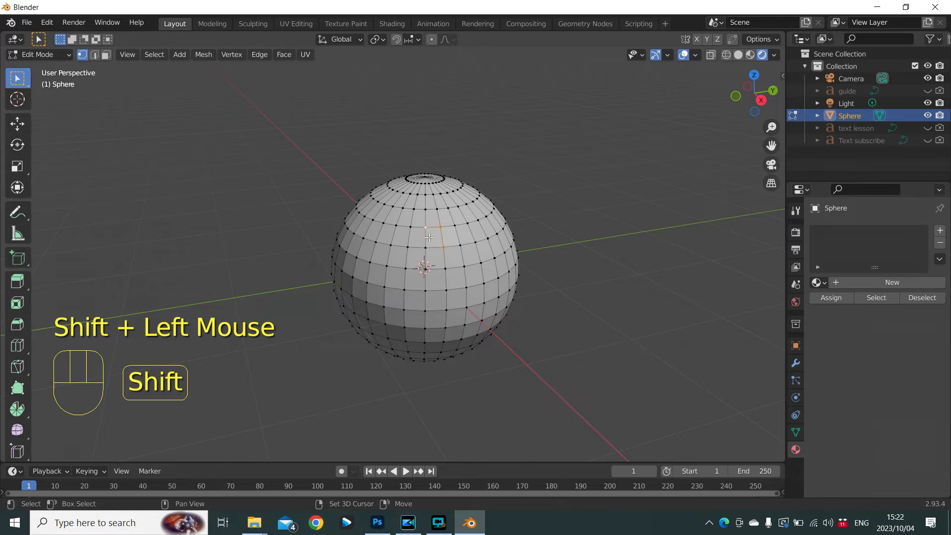
pyautogui.keyDown('shift'); pyautogui.click(426, 247); pyautogui.keyUp('shift')
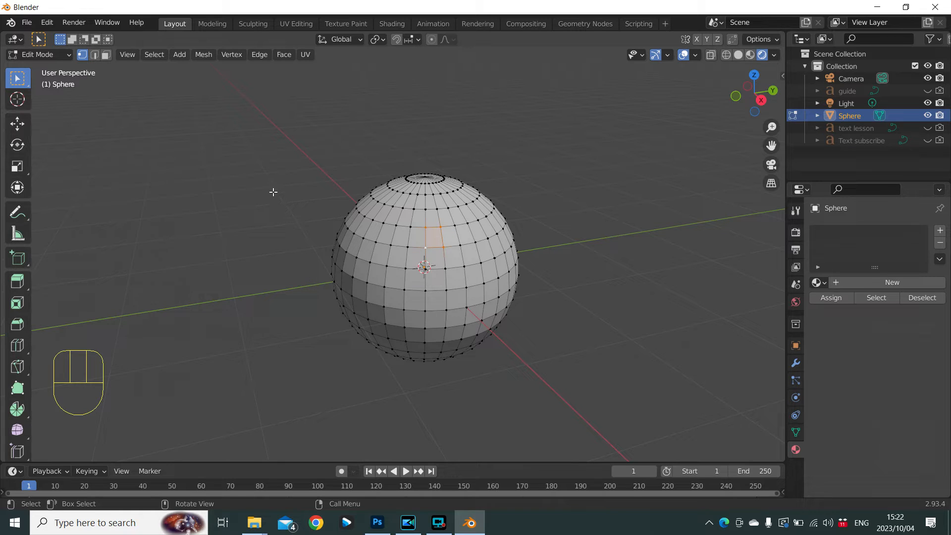
# Switch to edge selection and pick individual edges on the front of the sphere
pyautogui.click(94, 56)
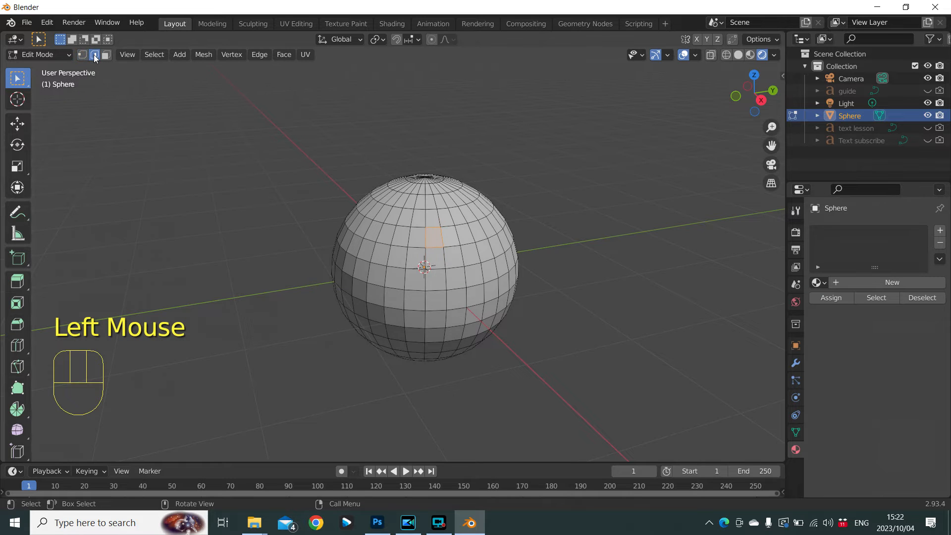
pyautogui.click(446, 277)
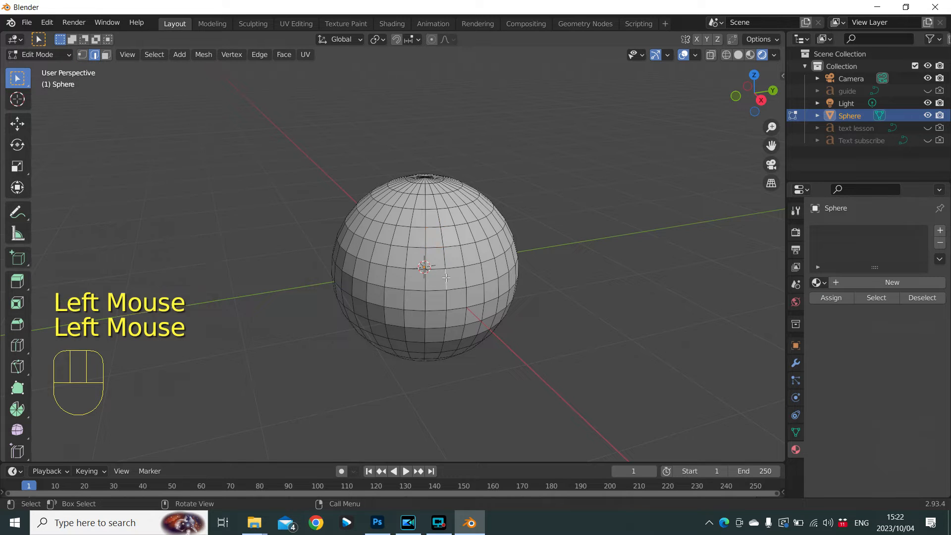
pyautogui.click(426, 223)
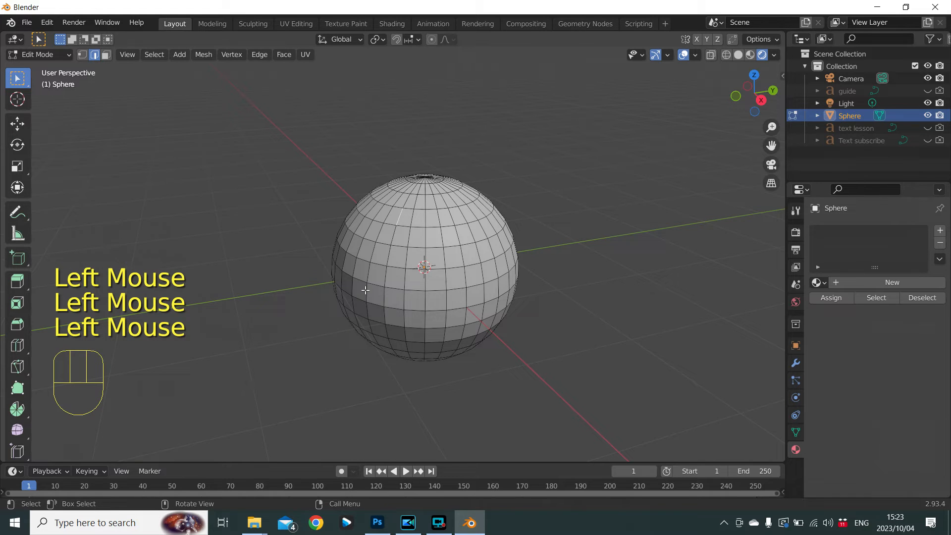
# Switch to face selection and pick several individual faces one after another on the front of the sphere
pyautogui.click(106, 54)
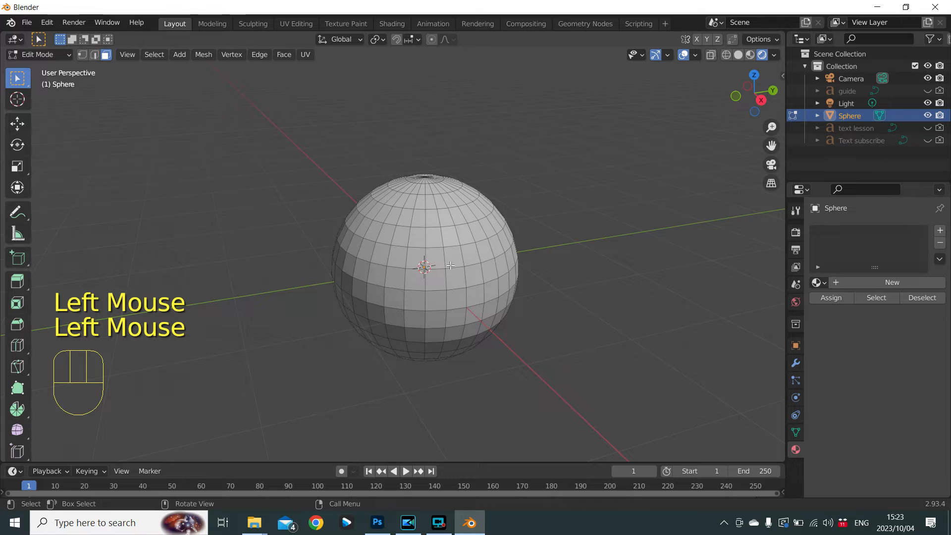
pyautogui.click(448, 241)
pyautogui.click(395, 279)
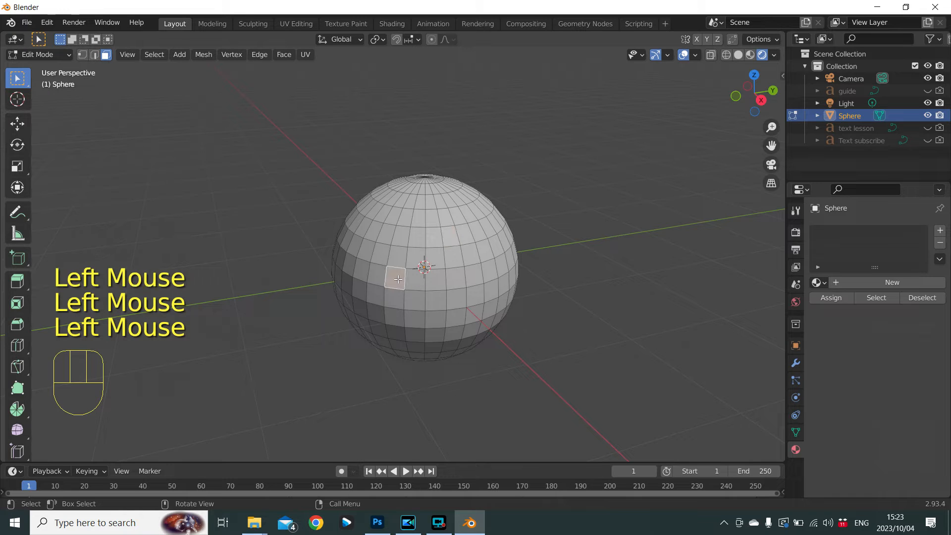
pyautogui.click(387, 236)
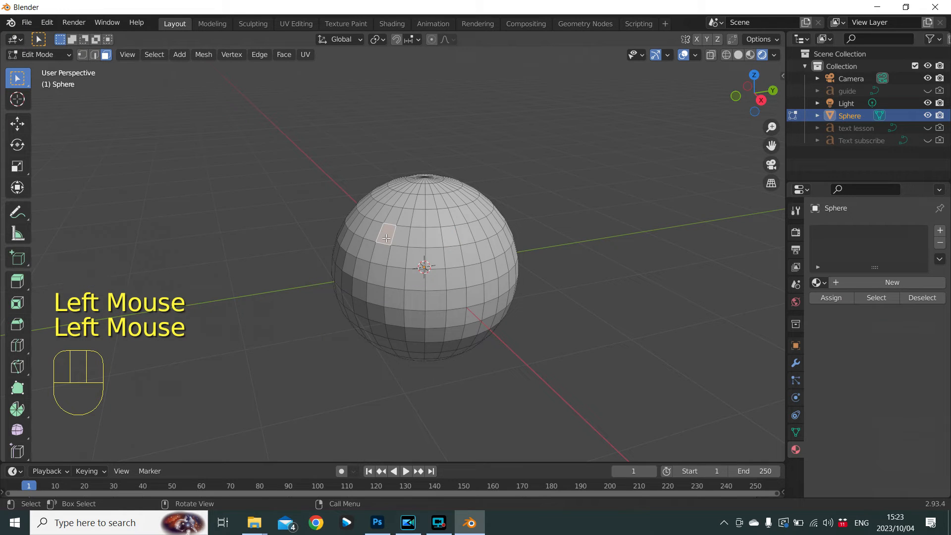
pyautogui.click(417, 239)
pyautogui.scroll(3, 417, 238)
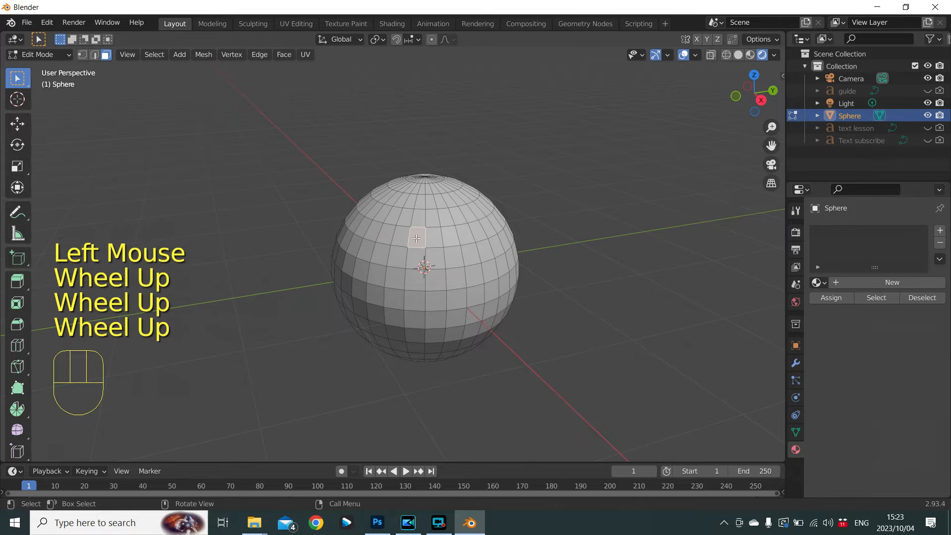
# Switch to vertex selection and build a multi-vertex selection along neighbouring grid points on the sphere's upper front
pyautogui.click(82, 55)
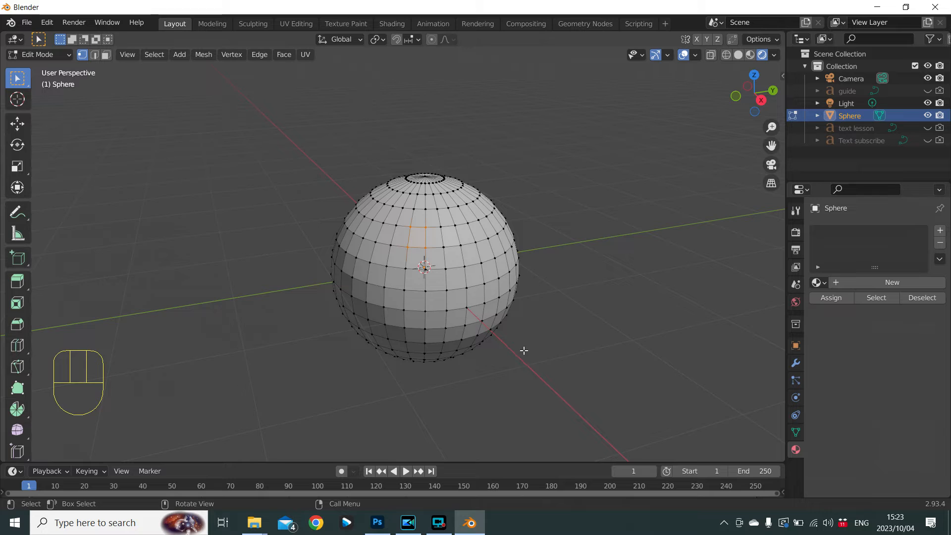
pyautogui.click(446, 245)
pyautogui.keyDown('shift'); pyautogui.click(463, 245); pyautogui.keyUp('shift')
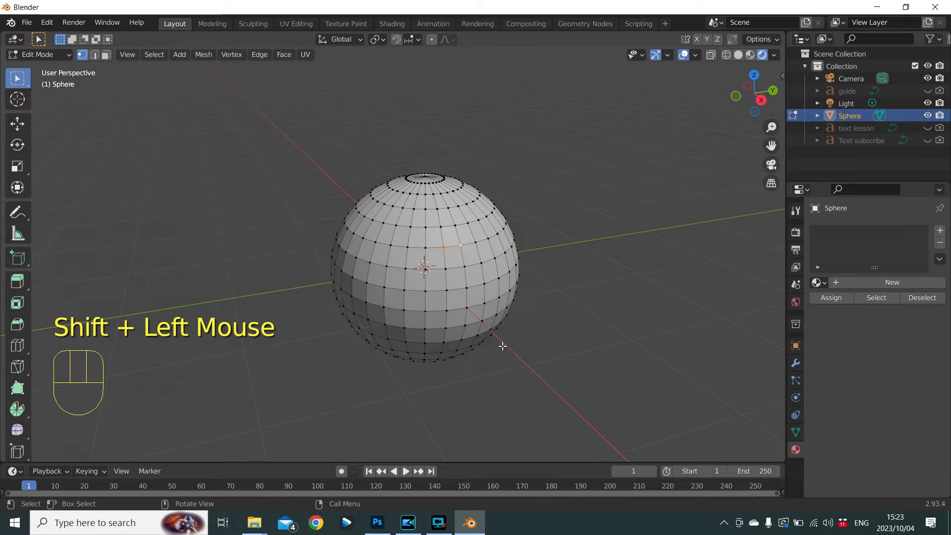
pyautogui.keyDown('shift'); pyautogui.click(455, 225); pyautogui.keyUp('shift')
pyautogui.keyDown('shift'); pyautogui.click(440, 227); pyautogui.keyUp('shift')
pyautogui.keyDown('shift'); pyautogui.click(426, 227); pyautogui.keyUp('shift')
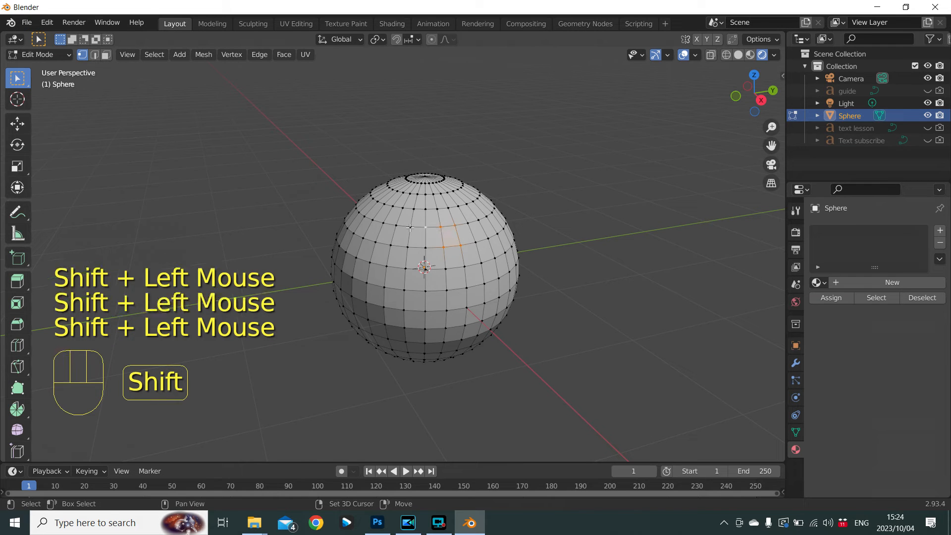
pyautogui.keyDown('shift'); pyautogui.click(411, 227); pyautogui.keyUp('shift')
pyautogui.keyDown('shift'); pyautogui.click(388, 266); pyautogui.keyUp('shift')
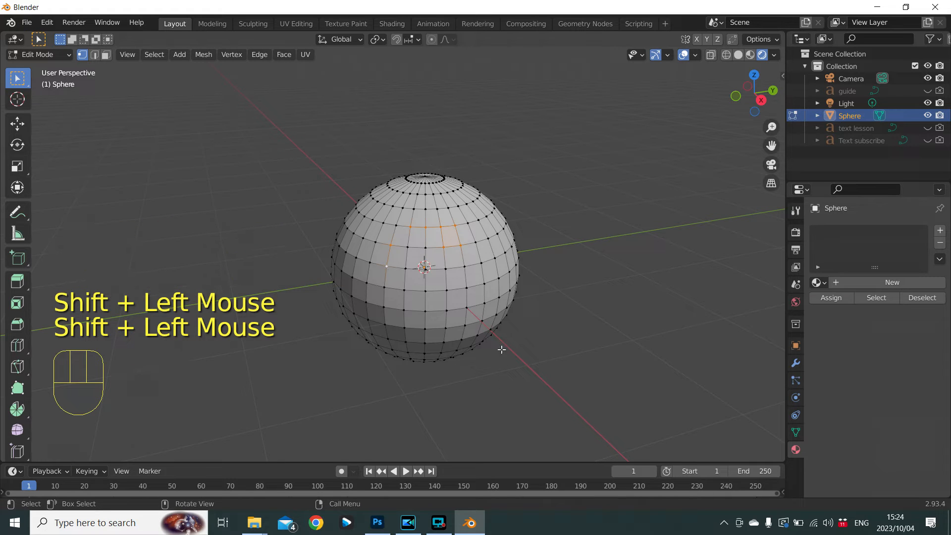
# Select a horizontal run of vertices across the sphere's front with Pick Shortest Path, and extend the selection to the whole mesh
pyautogui.click(483, 261)
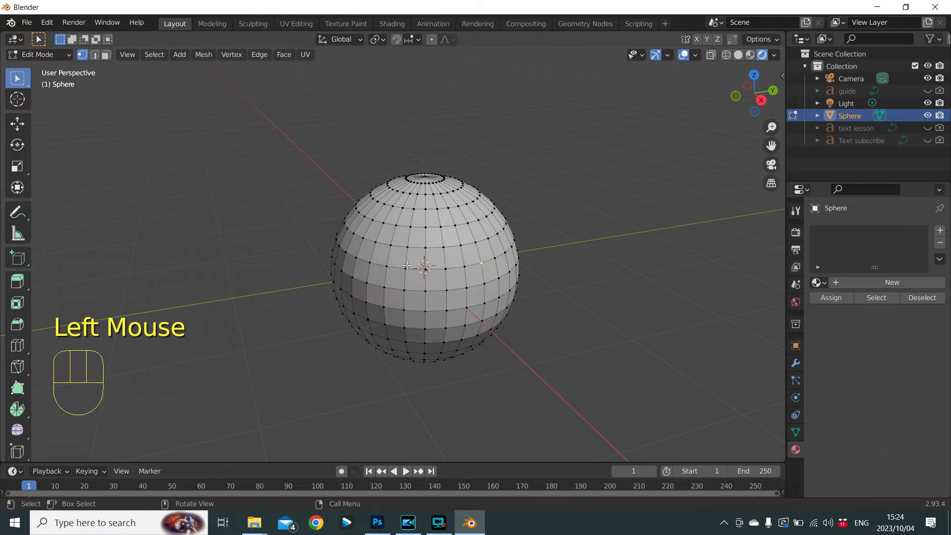
pyautogui.click(479, 264)
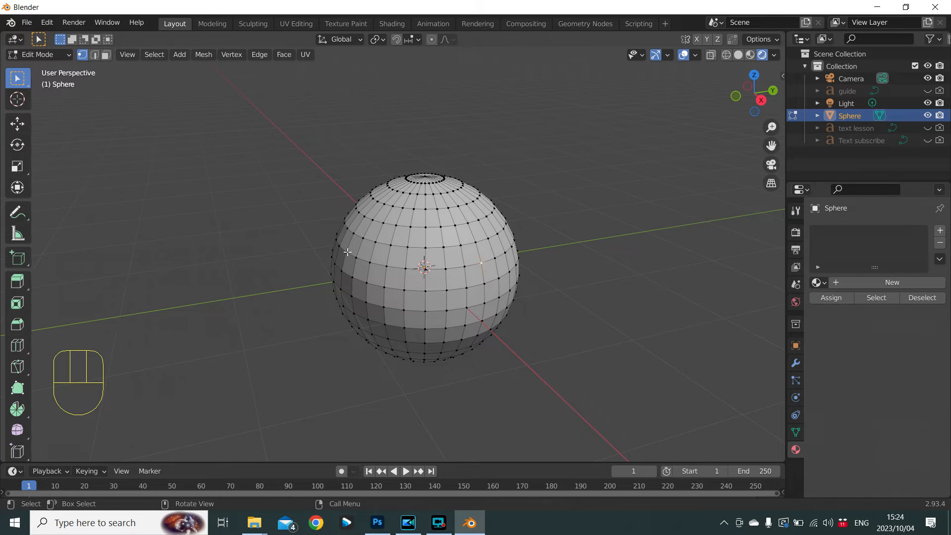
pyautogui.press('ctrl')
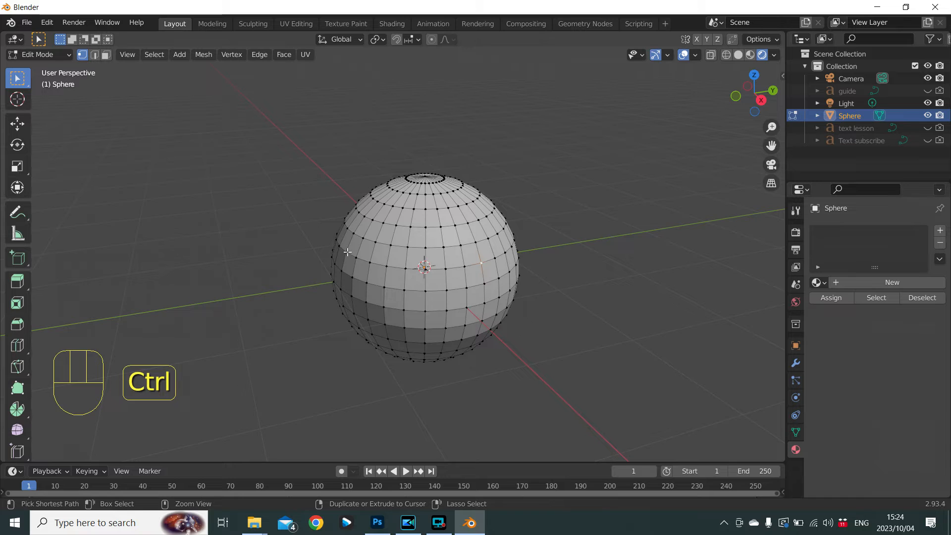
pyautogui.keyDown('ctrl'); pyautogui.click(346, 252); pyautogui.keyUp('ctrl')
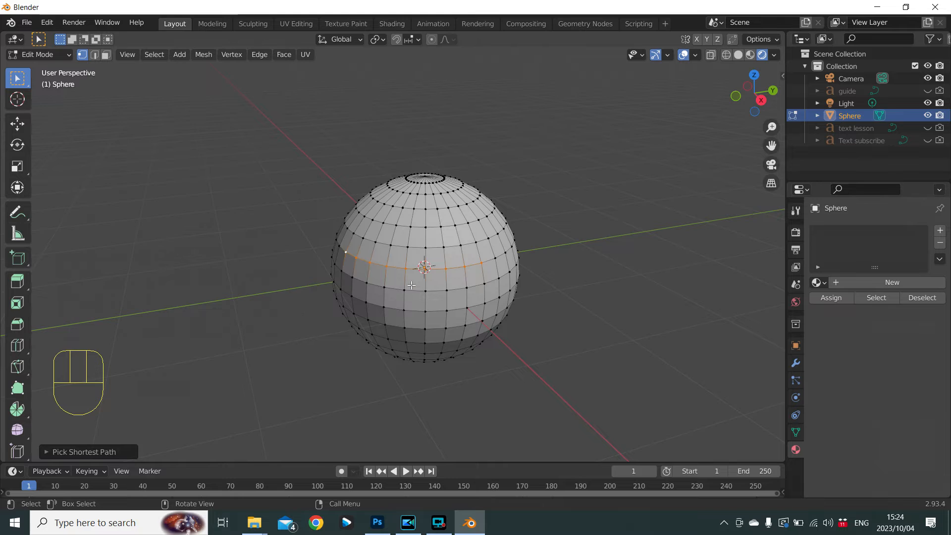
pyautogui.press('a')
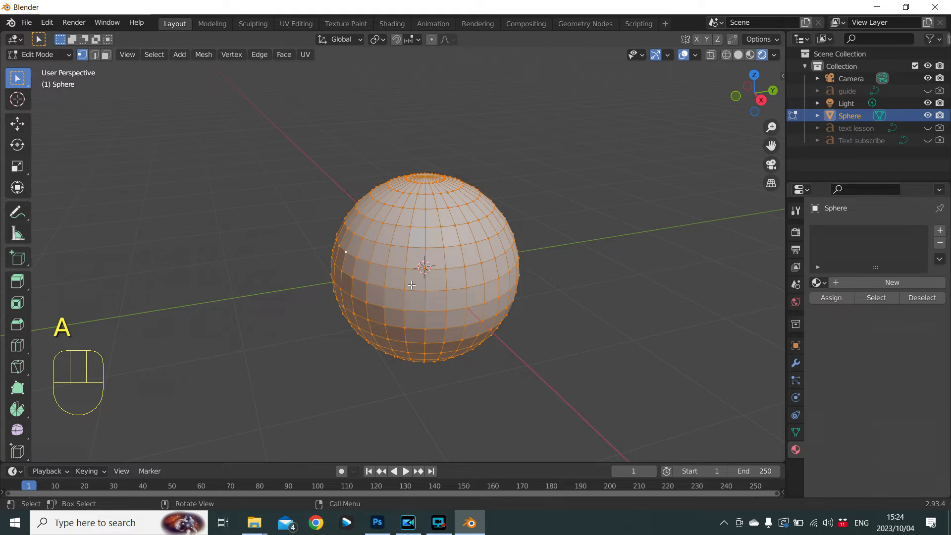
# Select the ten vertices that bound a vertical strip of four faces on the front of the sphere
pyautogui.click(462, 246)
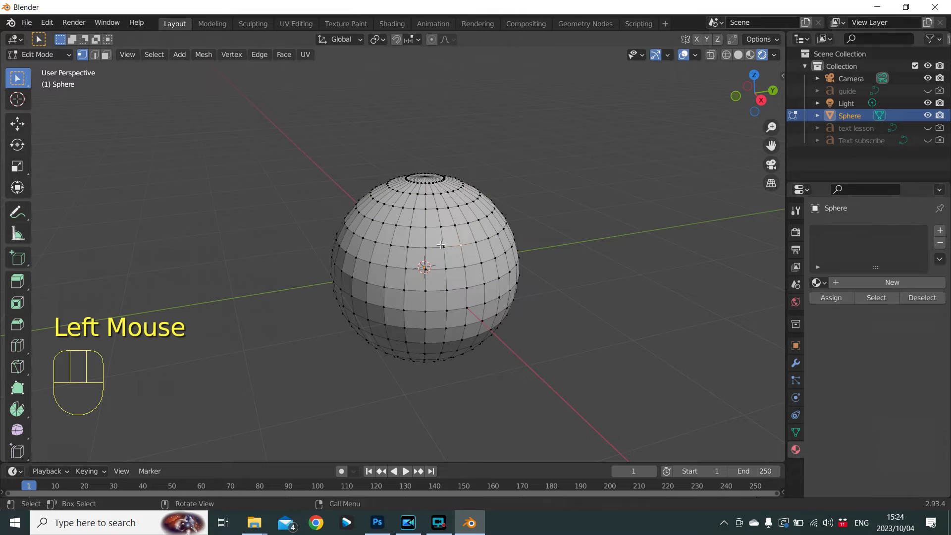
pyautogui.keyDown('shift'); pyautogui.click(444, 246); pyautogui.keyUp('shift')
pyautogui.keyDown('shift'); pyautogui.click(445, 268); pyautogui.keyUp('shift')
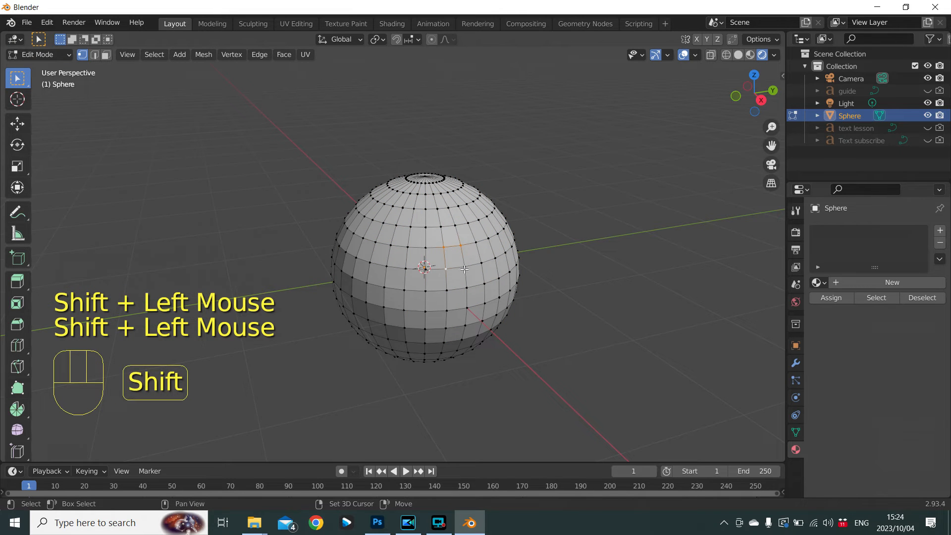
pyautogui.keyDown('shift'); pyautogui.click(464, 267); pyautogui.keyUp('shift')
pyautogui.keyDown('shift'); pyautogui.click(466, 287); pyautogui.keyUp('shift')
pyautogui.keyDown('shift'); pyautogui.click(447, 290); pyautogui.keyUp('shift')
pyautogui.keyDown('shift'); pyautogui.click(446, 310); pyautogui.keyUp('shift')
pyautogui.keyDown('shift'); pyautogui.click(466, 308); pyautogui.keyUp('shift')
pyautogui.keyDown('shift'); pyautogui.click(466, 326); pyautogui.keyUp('shift')
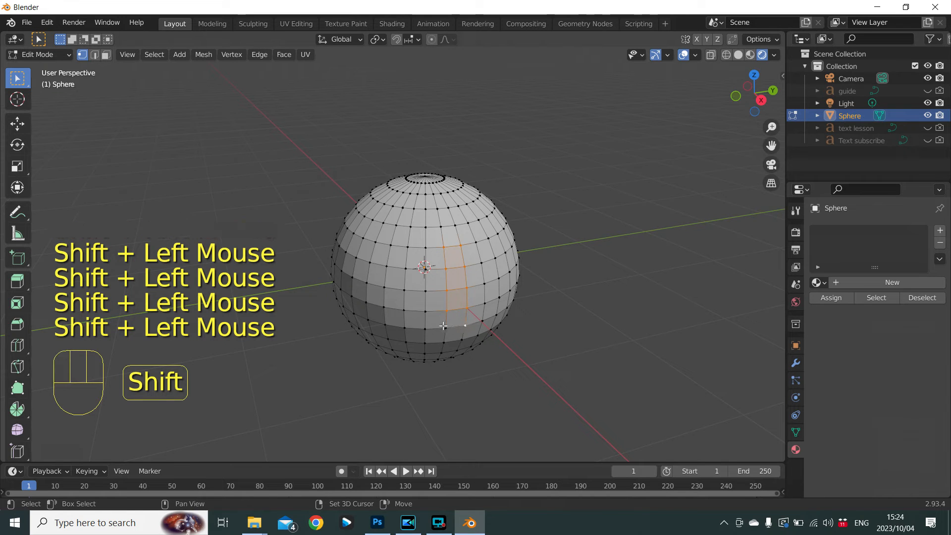
pyautogui.keyDown('shift'); pyautogui.click(445, 327); pyautogui.keyUp('shift')
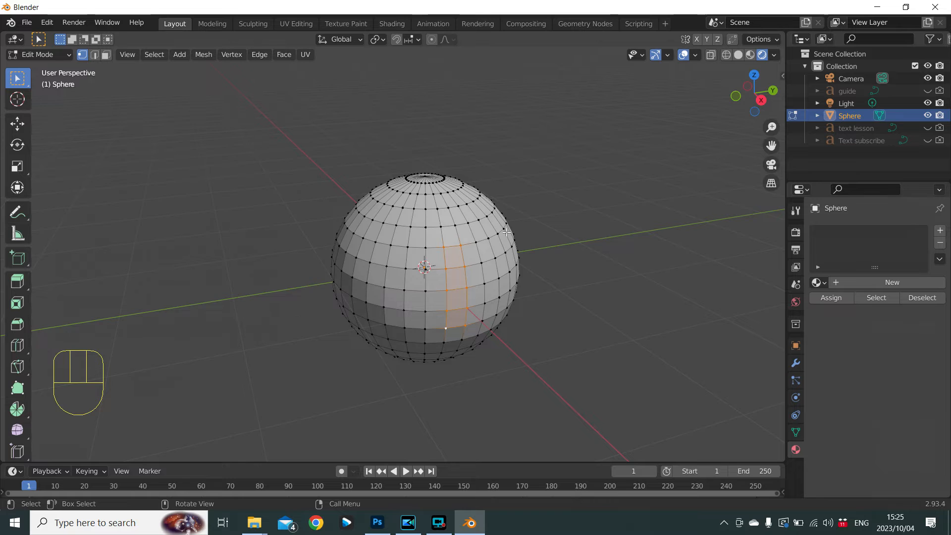
# Invert the vertex selection and invert it back to the four-face strip
pyautogui.press('ctrl')
pyautogui.hotkey('ctrl', 'i')
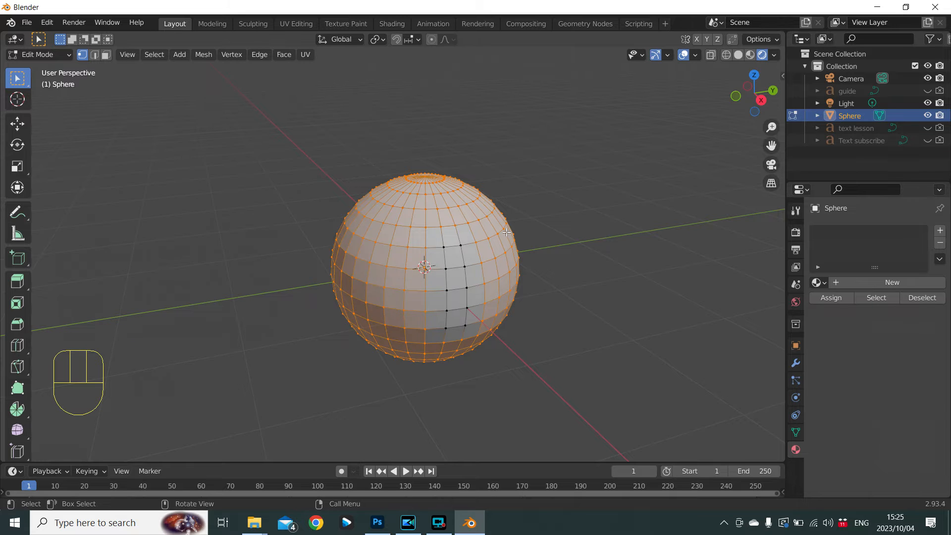
pyautogui.hotkey('ctrl', 'i')
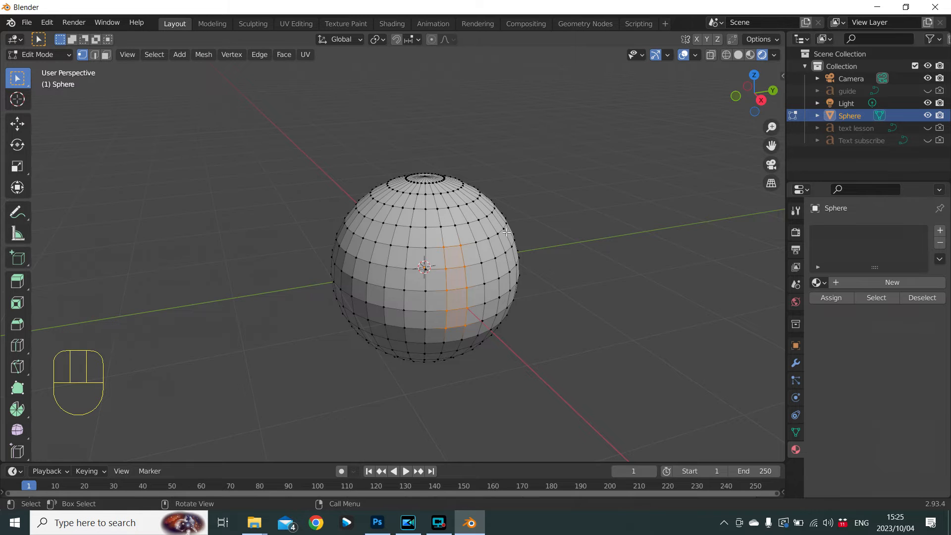
pyautogui.moveTo(595, 351); pyautogui.dragTo(473, 352, button='middle')
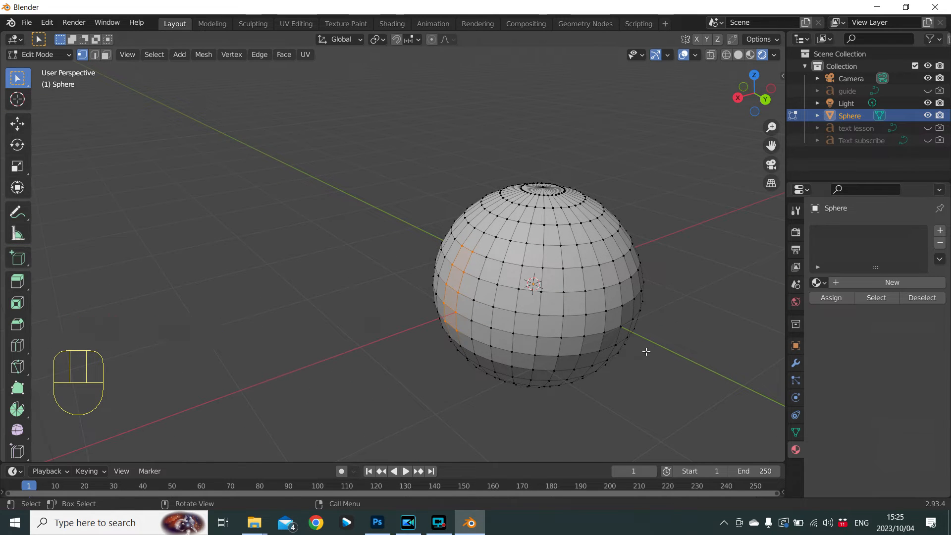
pyautogui.scroll(1, 646, 352)
pyautogui.press('g')
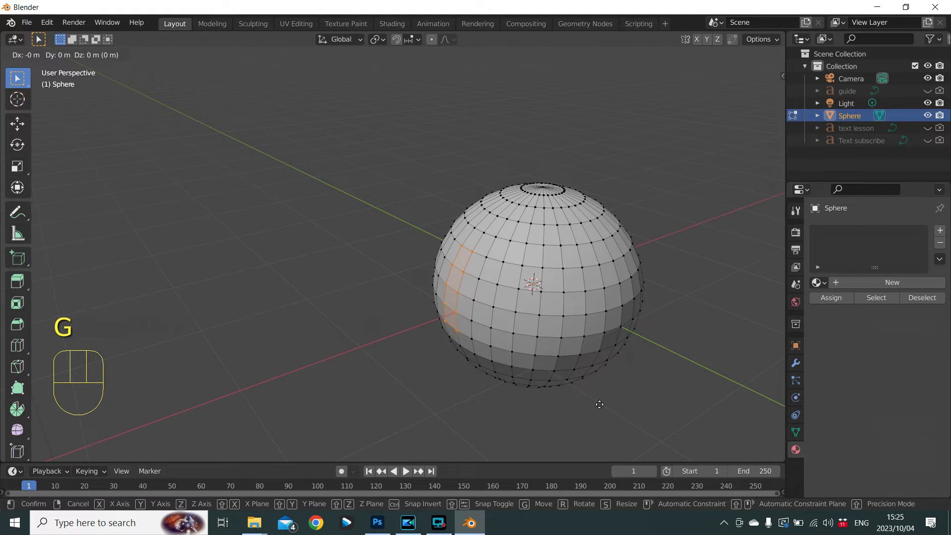
pyautogui.press('x')
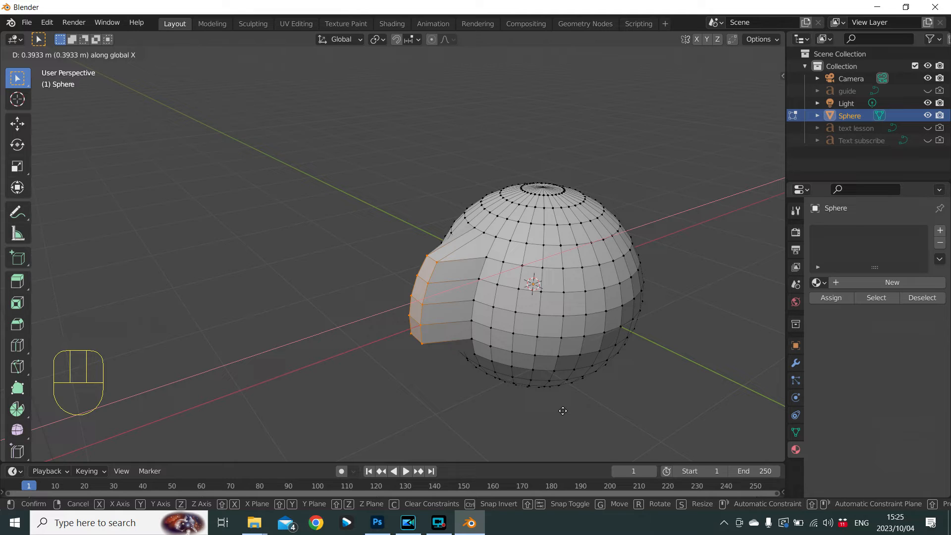
pyautogui.rightClick(562, 411)
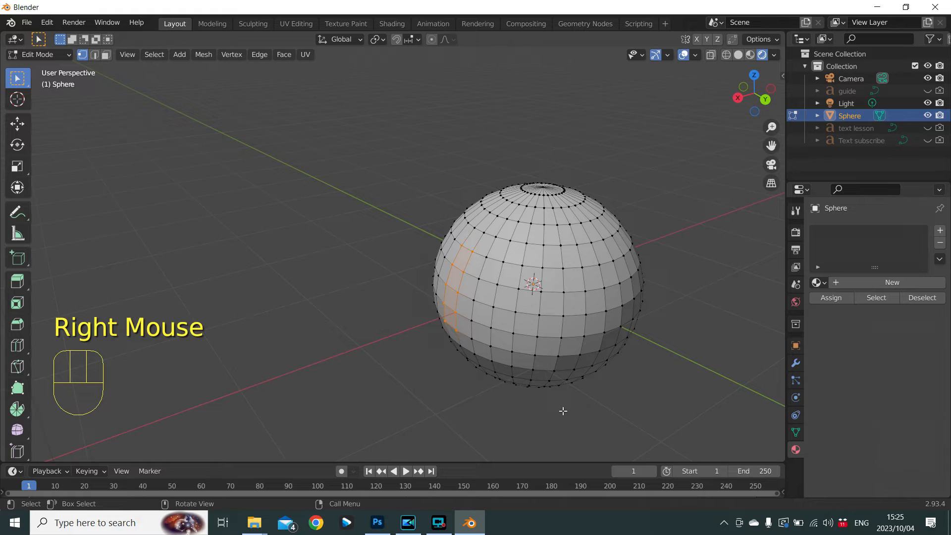
# Try moving the selected vertex strip about 0.48 m along the X axis, check it in Object Mode, and undo both
pyautogui.press('g')
pyautogui.press('x')
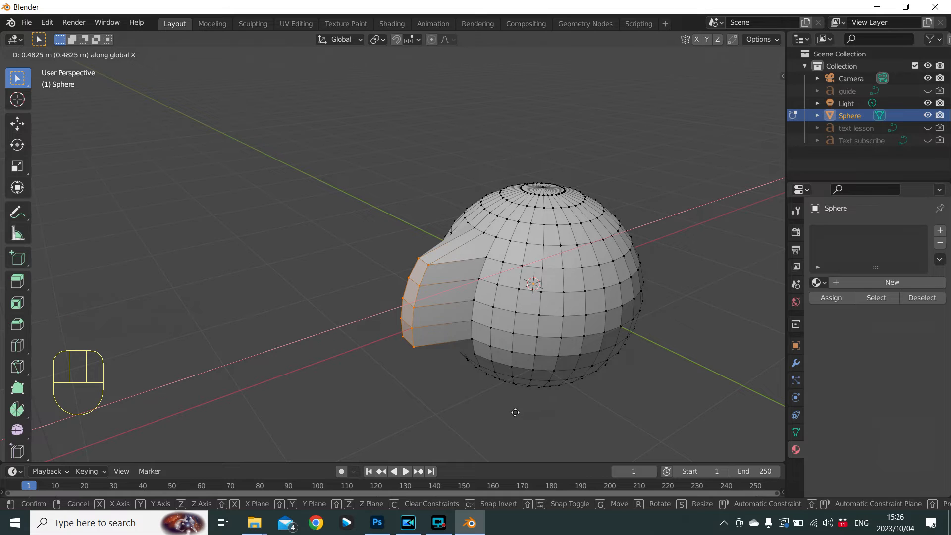
pyautogui.click(515, 412)
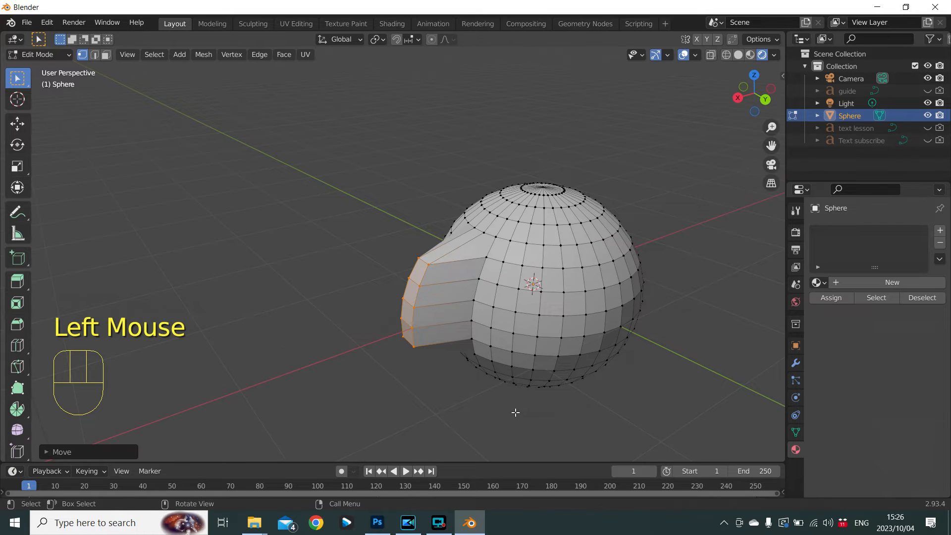
pyautogui.press('Tab')
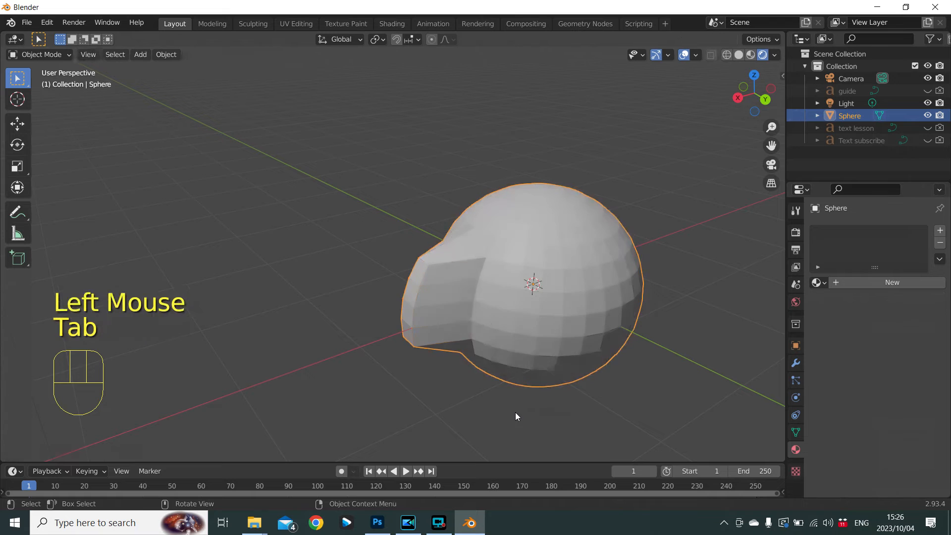
pyautogui.moveTo(406, 364)
pyautogui.mouseDown(button='middle')
pyautogui.moveTo(471, 370)
pyautogui.moveTo(511, 338)
pyautogui.moveTo(522, 287)
pyautogui.moveTo(395, 302)
pyautogui.moveTo(370, 359)
pyautogui.moveTo(433, 388)
pyautogui.moveTo(402, 373)
pyautogui.mouseUp(button='middle')
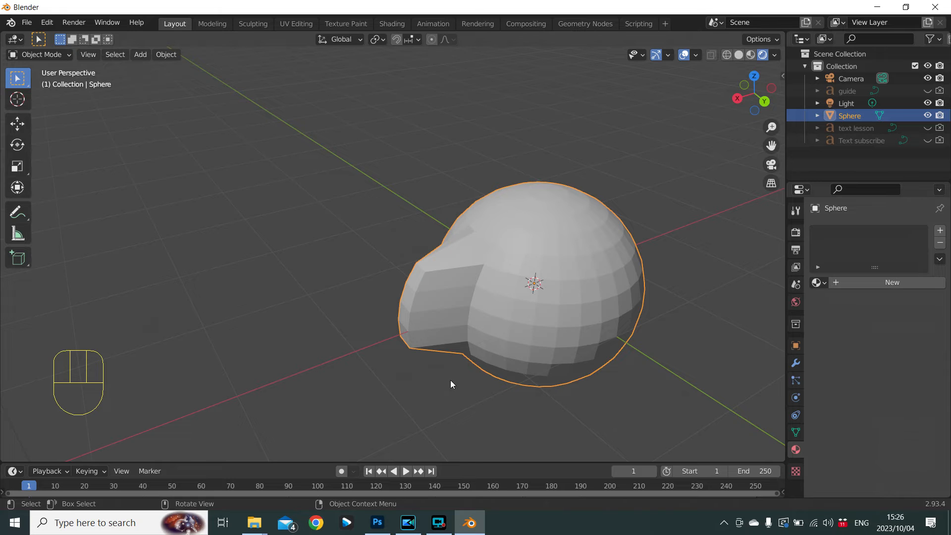
pyautogui.hotkey('ctrl', 'z')
pyautogui.hotkey('ctrl', 'z')
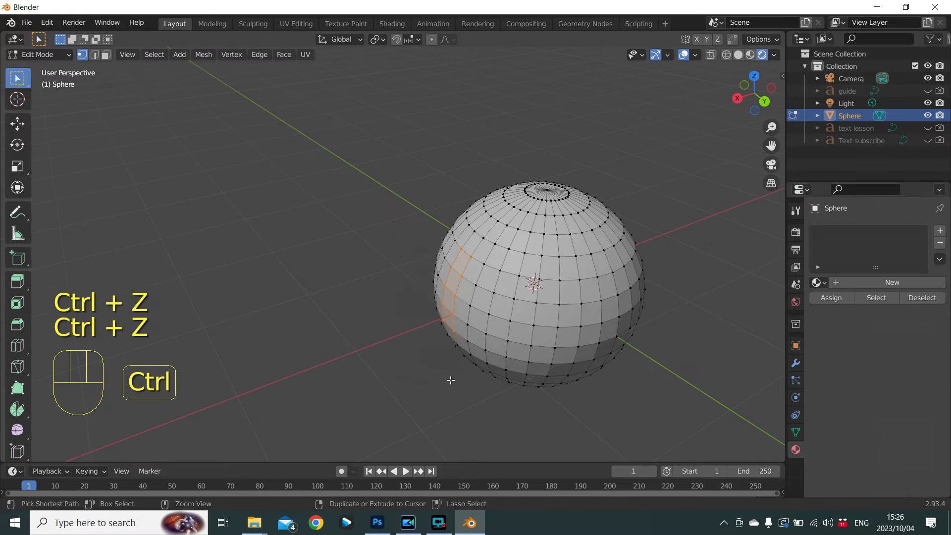
# Move the selected vertex strip outward about 0.63 m along the global X axis
pyautogui.moveTo(482, 376); pyautogui.dragTo(546, 362, button='middle')
pyautogui.scroll(1, 545, 362)
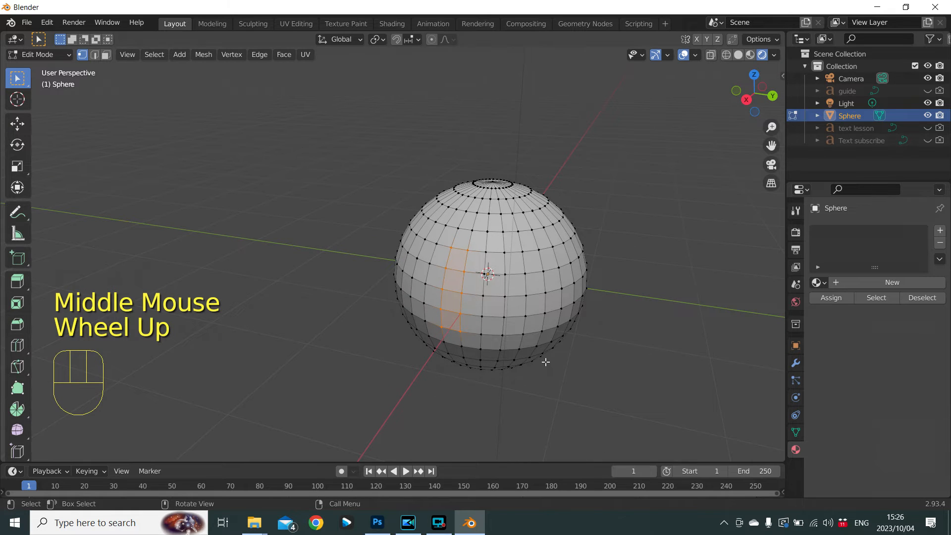
pyautogui.press('g')
pyautogui.press('x')
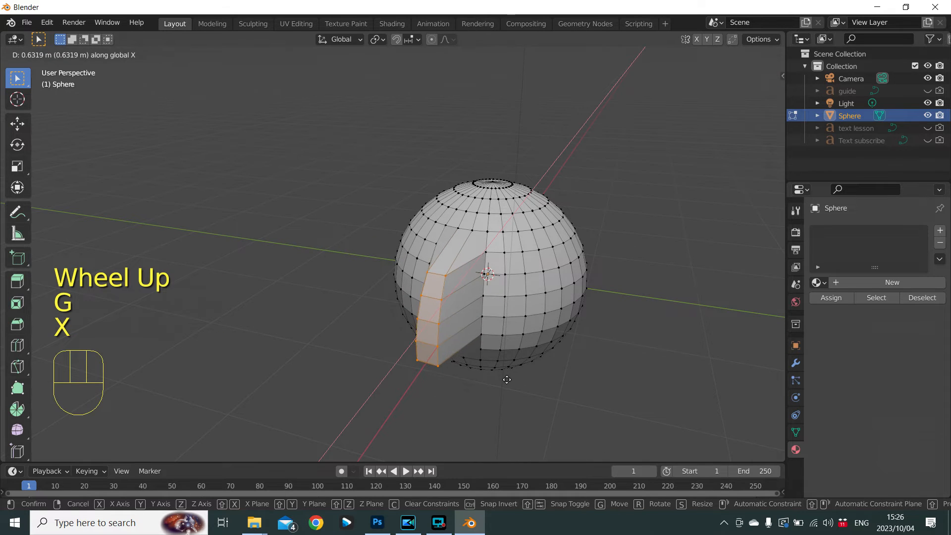
pyautogui.click(507, 380)
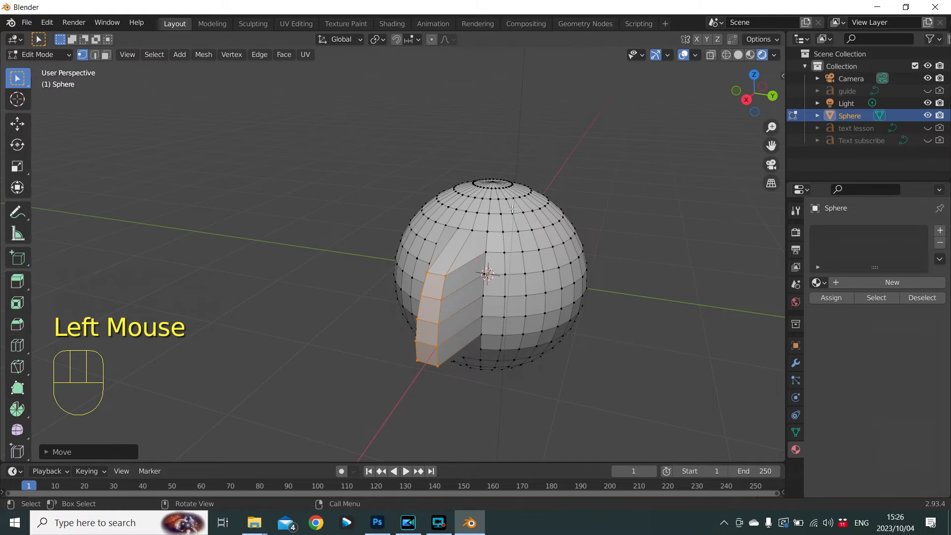
# Select the single pole vertex at the top of the sphere and move it up about 0.46 m along the global Z axis
pyautogui.click(496, 181)
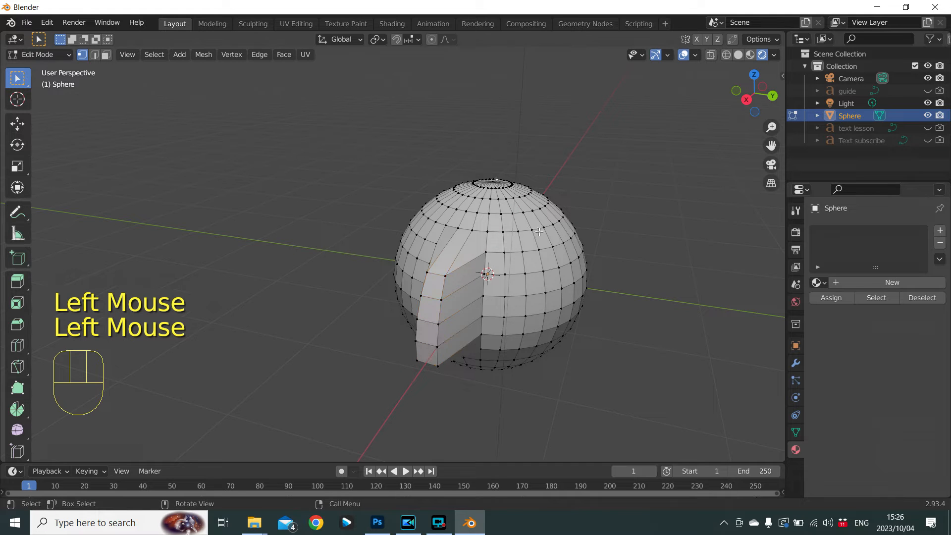
pyautogui.moveTo(496, 192)
pyautogui.mouseDown(button='middle')
pyautogui.moveTo(500, 217)
pyautogui.moveTo(492, 190)
pyautogui.mouseUp(button='middle')
pyautogui.scroll(4, 490, 189)
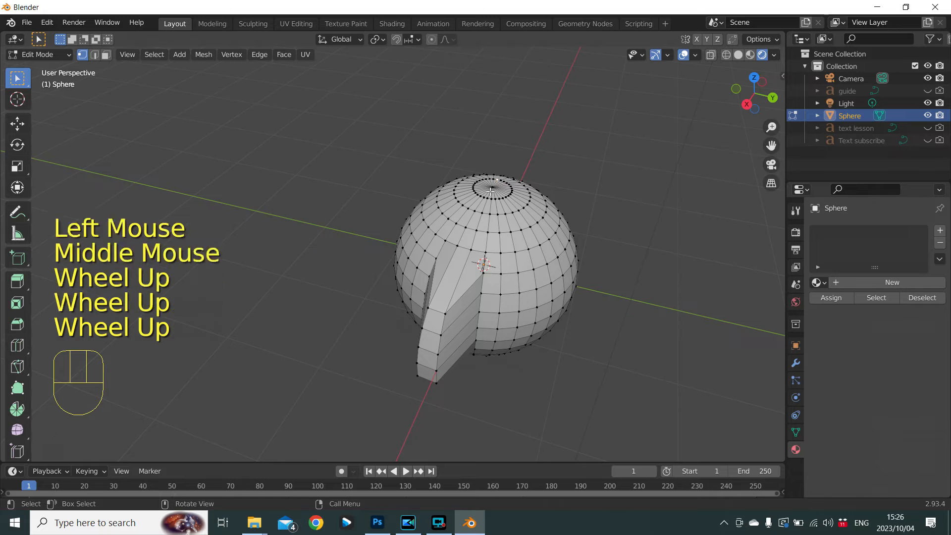
pyautogui.click(491, 189)
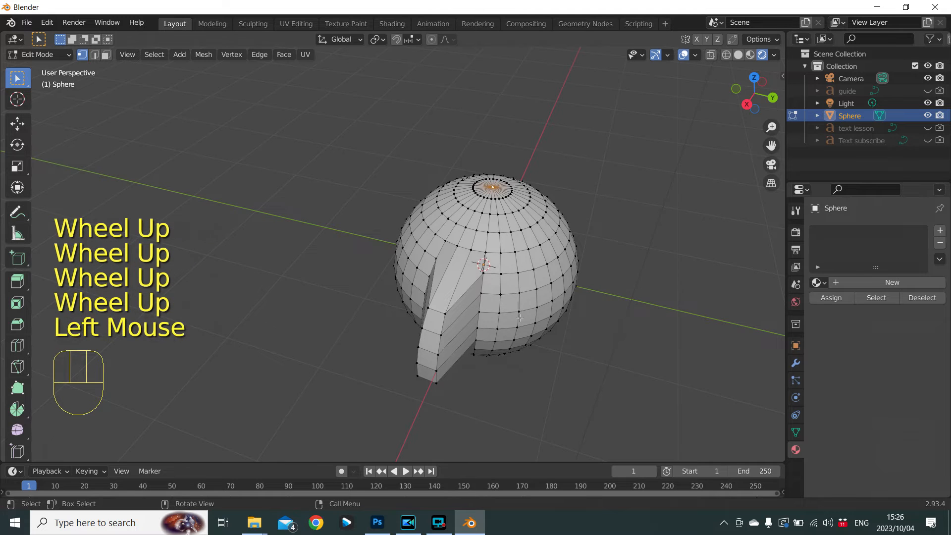
pyautogui.scroll(-2, 491, 189)
pyautogui.moveTo(491, 189); pyautogui.dragTo(503, 283, button='middle')
pyautogui.press('g')
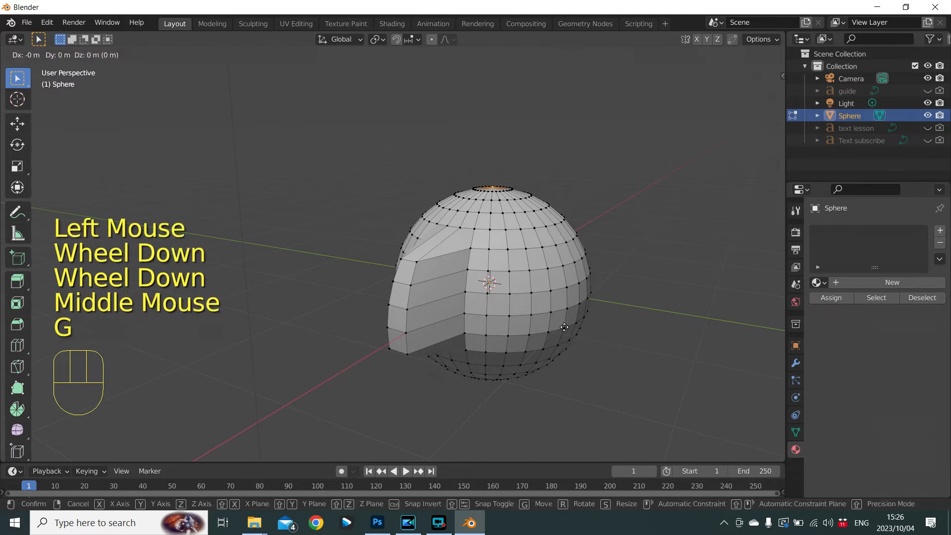
pyautogui.press('z')
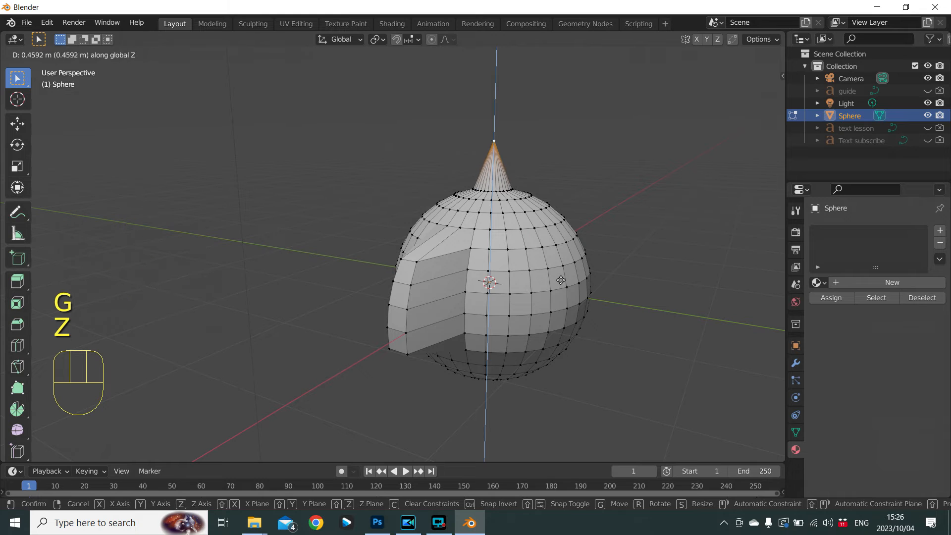
pyautogui.click(561, 280)
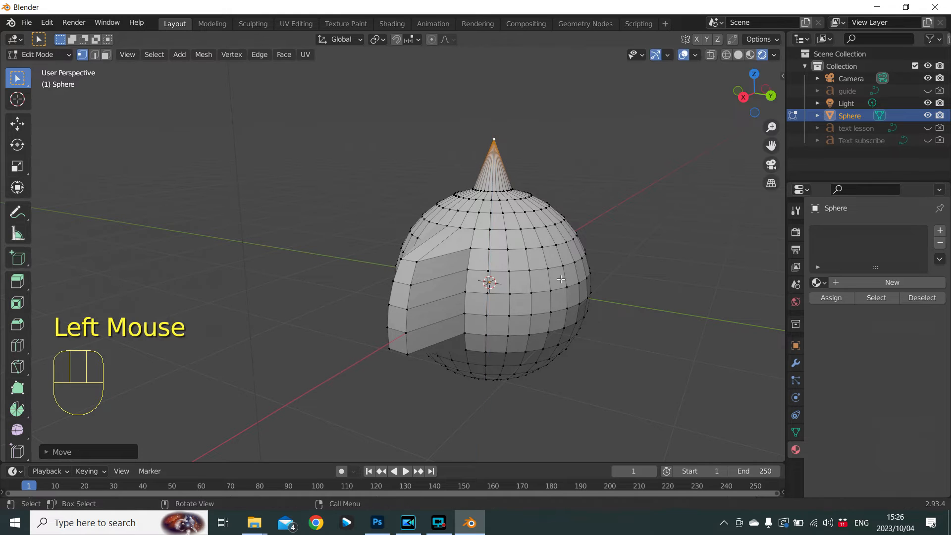
# Toggle the reshaped sphere between Object Mode and Edit Mode, ending in Object Mode
pyautogui.press('Tab')
pyautogui.press('Tab')
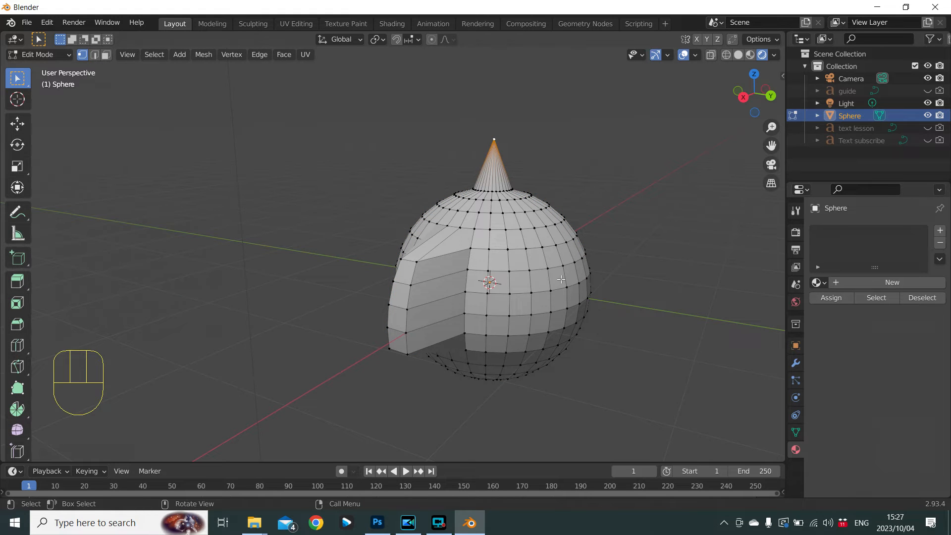
pyautogui.press('Tab')
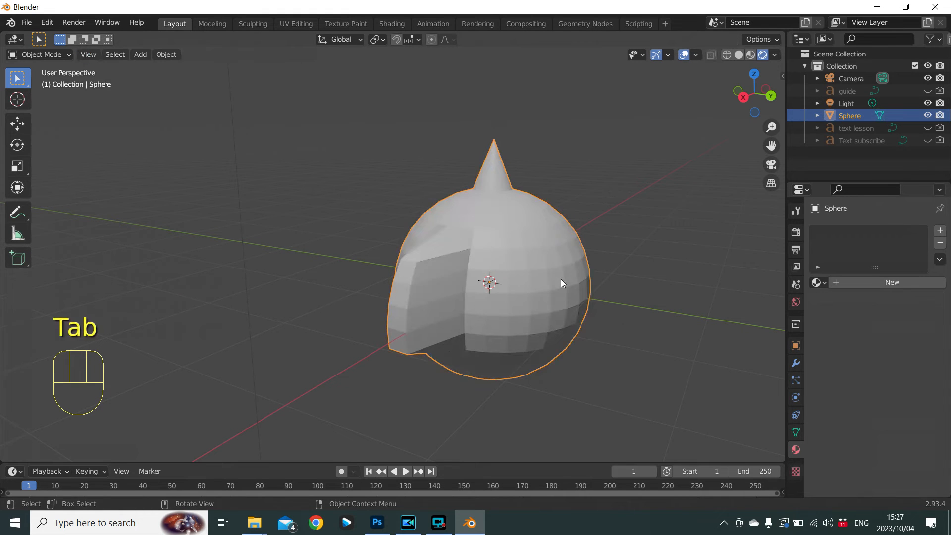
# Delete the reshaped sphere and add a cube mesh in its place
pyautogui.press('x')
pyautogui.click(561, 279)
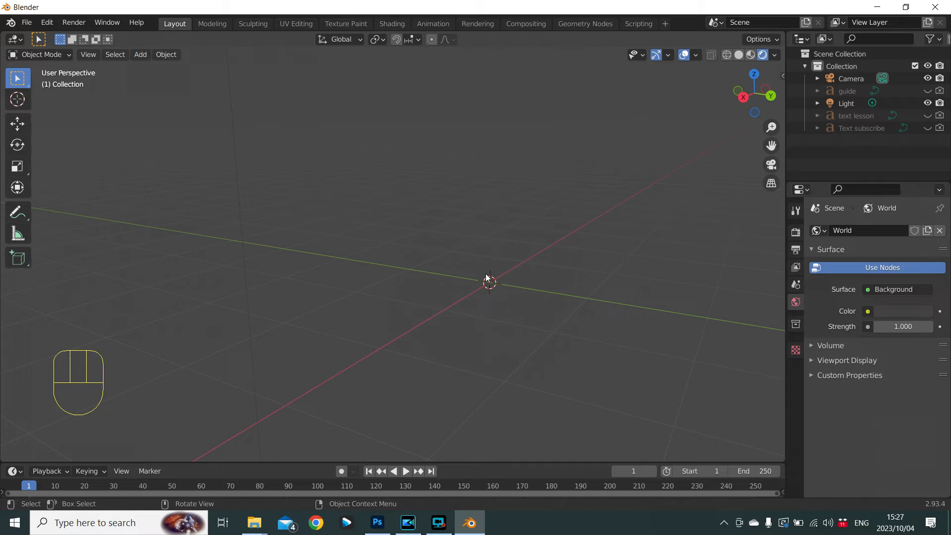
pyautogui.hotkey('shift', 'a')
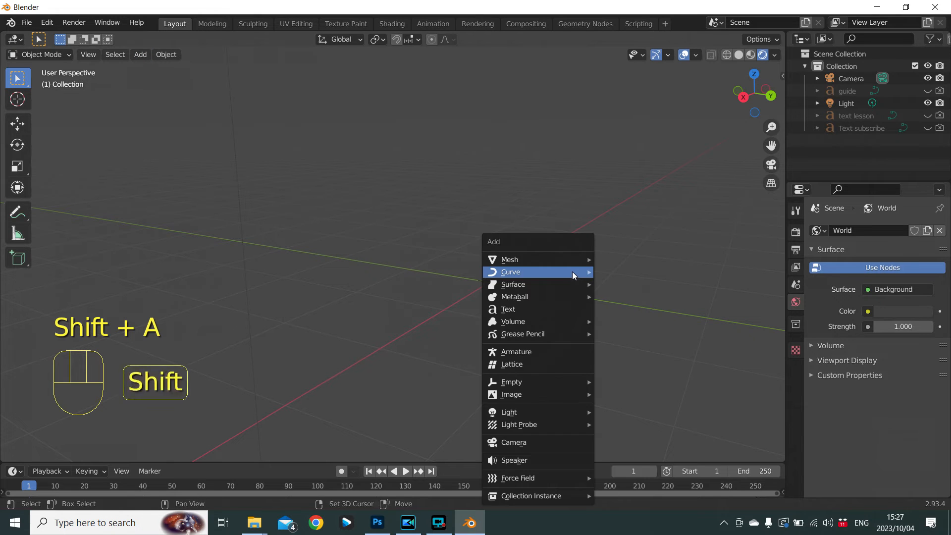
pyautogui.moveTo(572, 262)
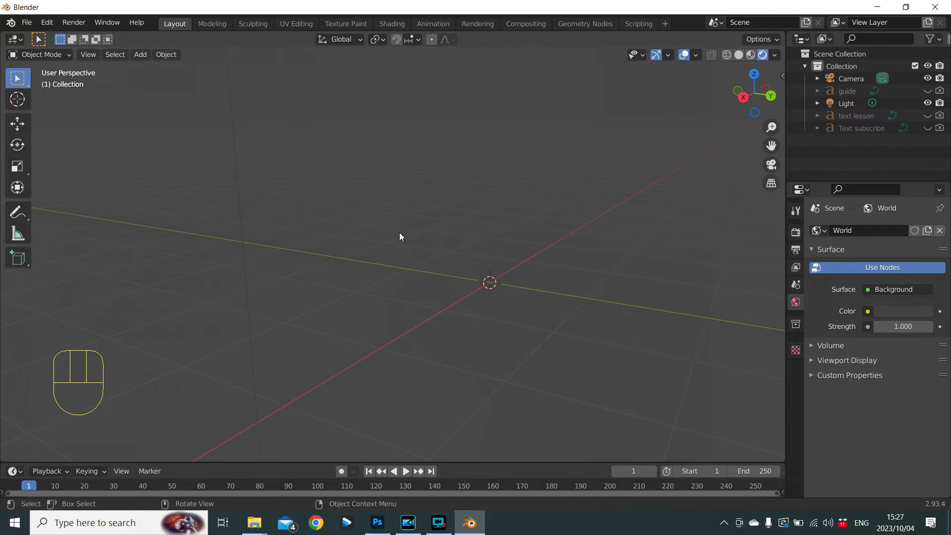
pyautogui.hotkey('shift', 'a')
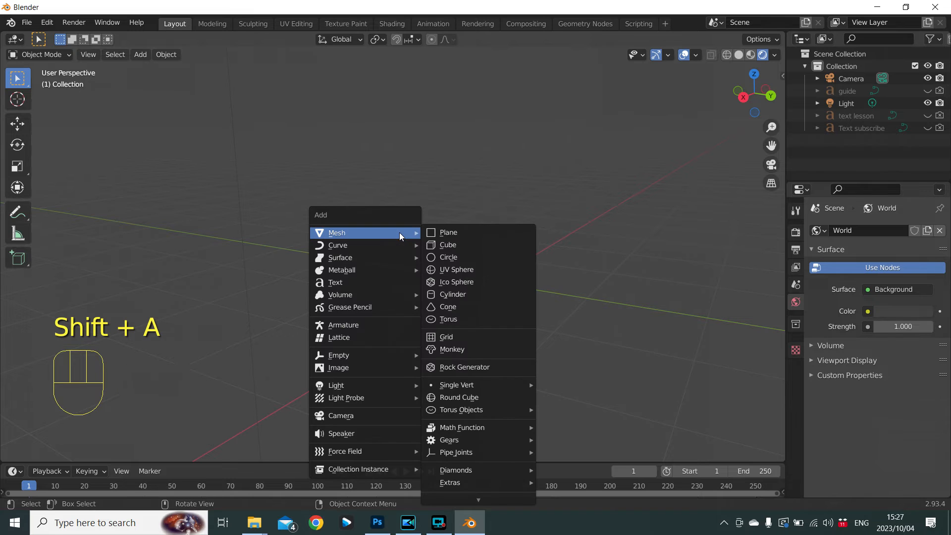
pyautogui.press('m')
pyautogui.press('c')
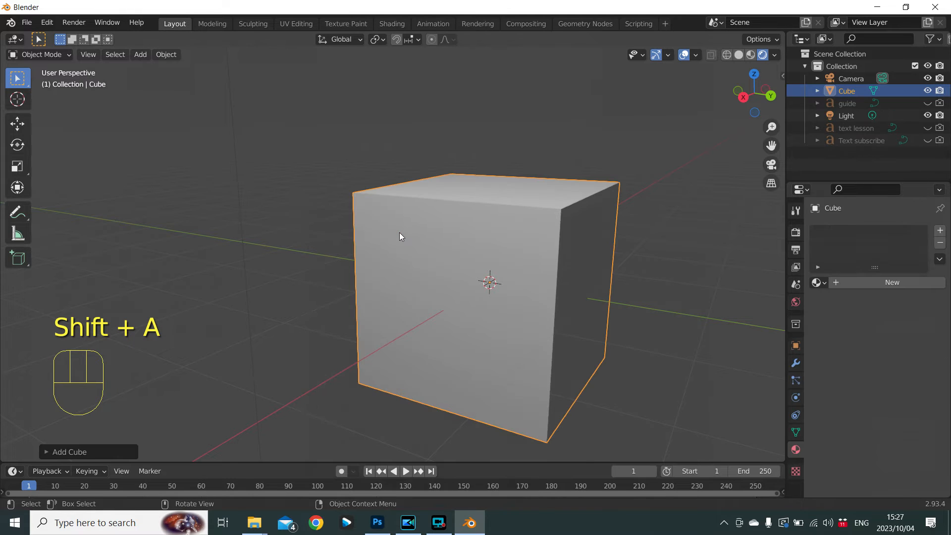
pyautogui.scroll(-2, 299, 149)
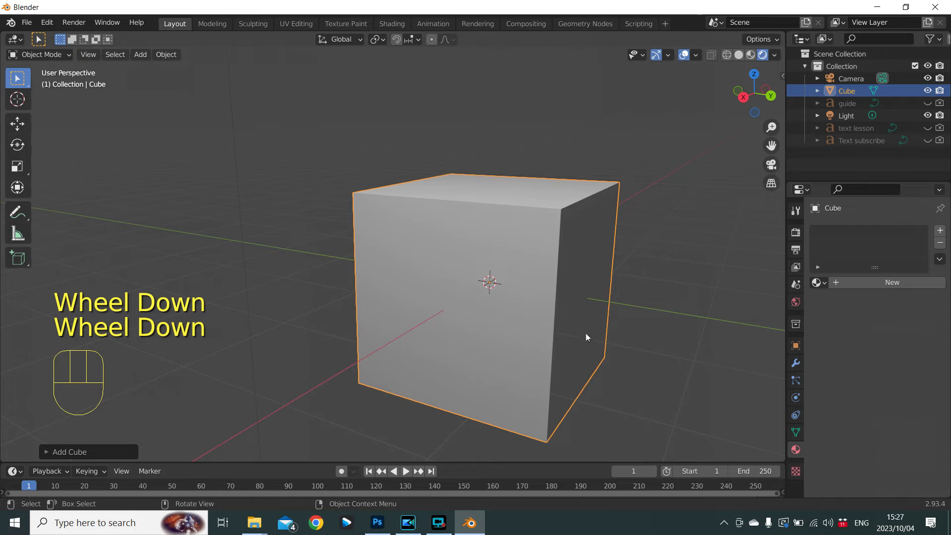
pyautogui.scroll(1, 590, 339)
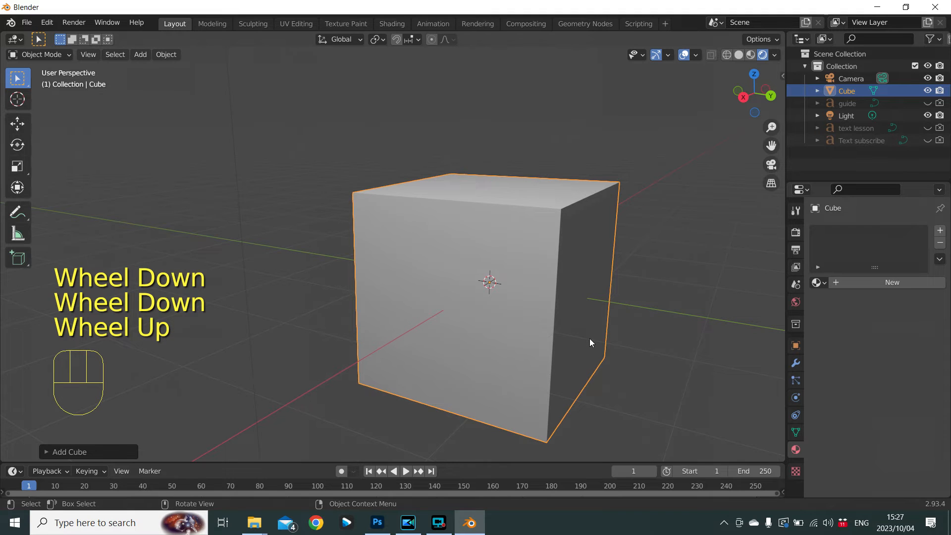
# Enter Edit Mode on the cube and select the four corner vertices of its front face
pyautogui.press('Tab')
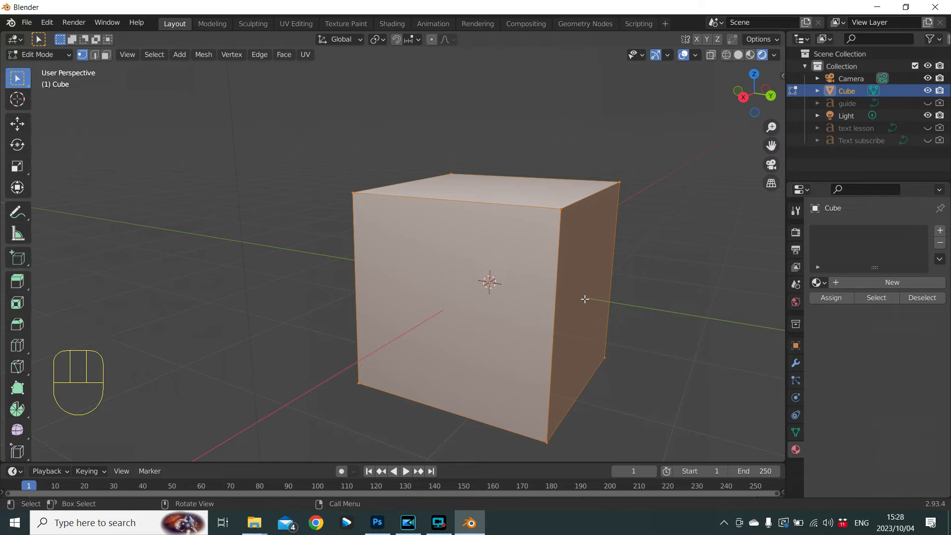
pyautogui.press('F10')
pyautogui.click(357, 192)
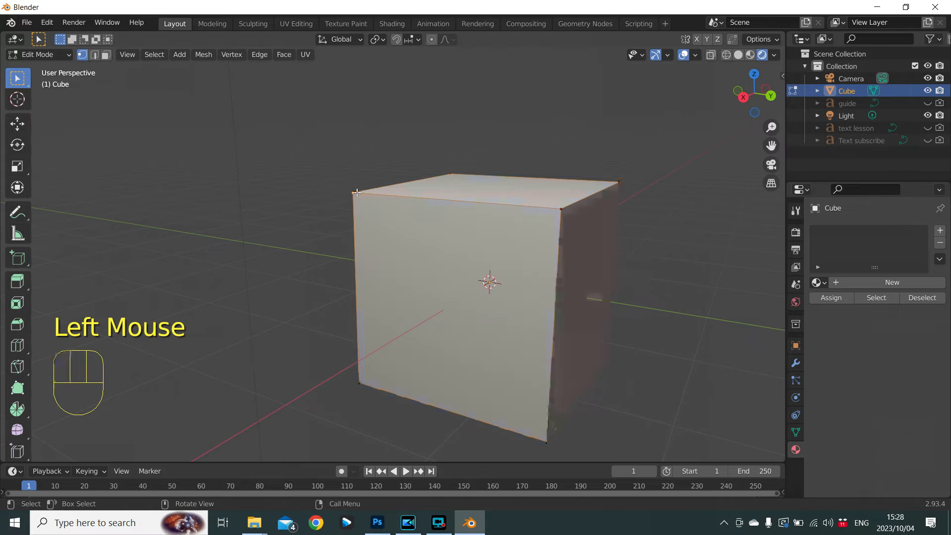
pyautogui.keyDown('shift'); pyautogui.click(561, 208); pyautogui.keyUp('shift')
pyautogui.keyDown('shift'); pyautogui.click(544, 439); pyautogui.keyUp('shift')
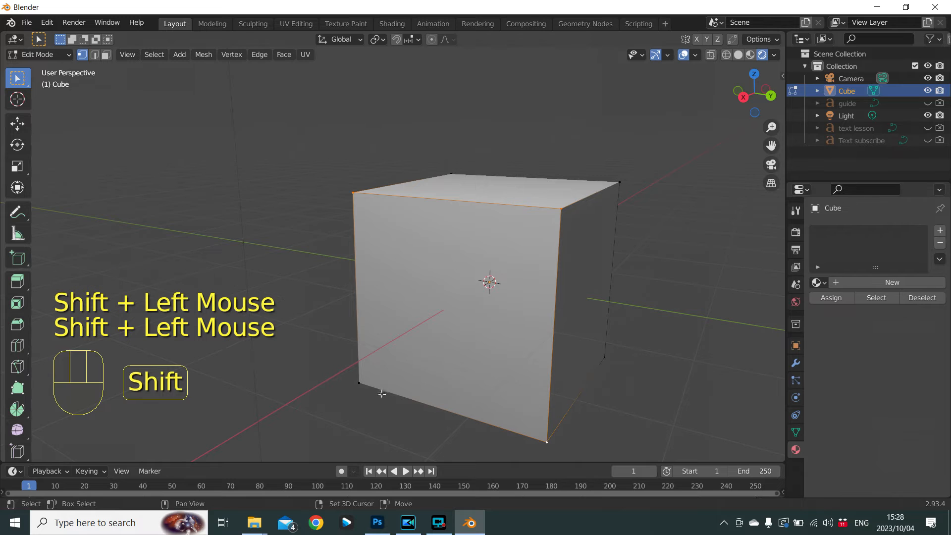
pyautogui.keyDown('shift'); pyautogui.click(357, 387); pyautogui.keyUp('shift')
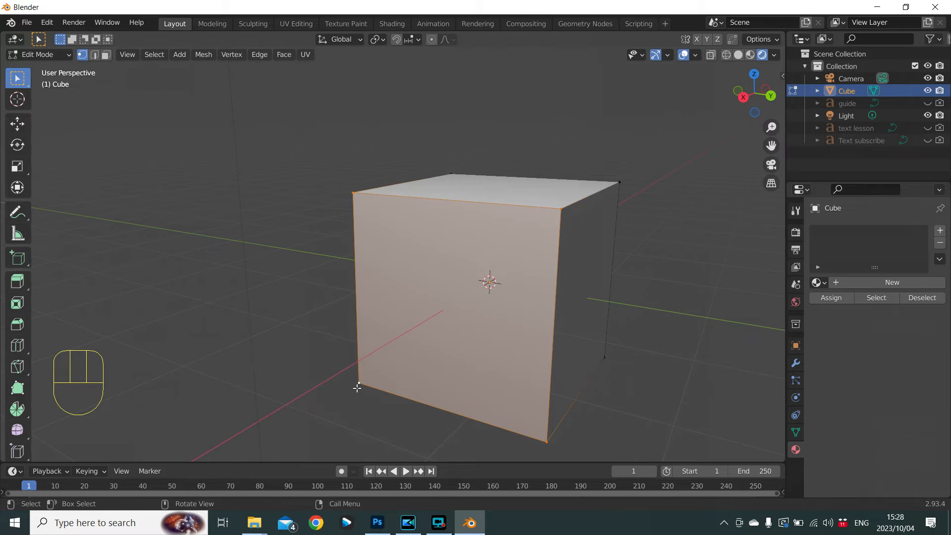
# Try deleting the four selected front vertices with the Vertices option, and undo the deletion
pyautogui.press('x')
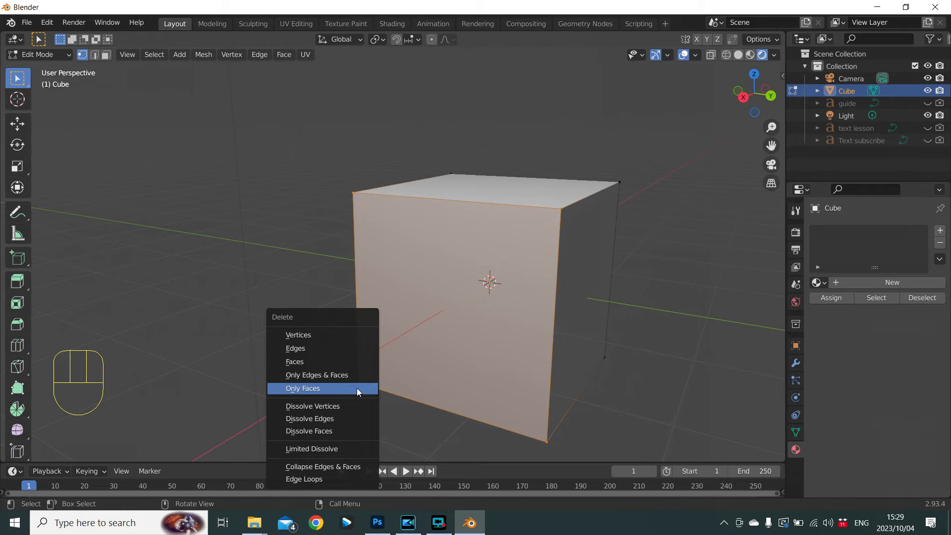
pyautogui.click(350, 334)
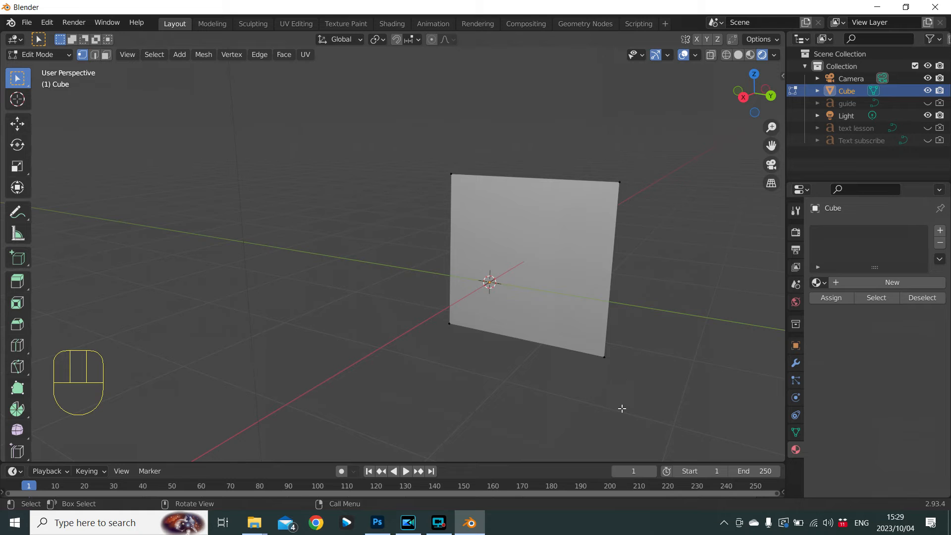
pyautogui.hotkey('ctrl', 'z')
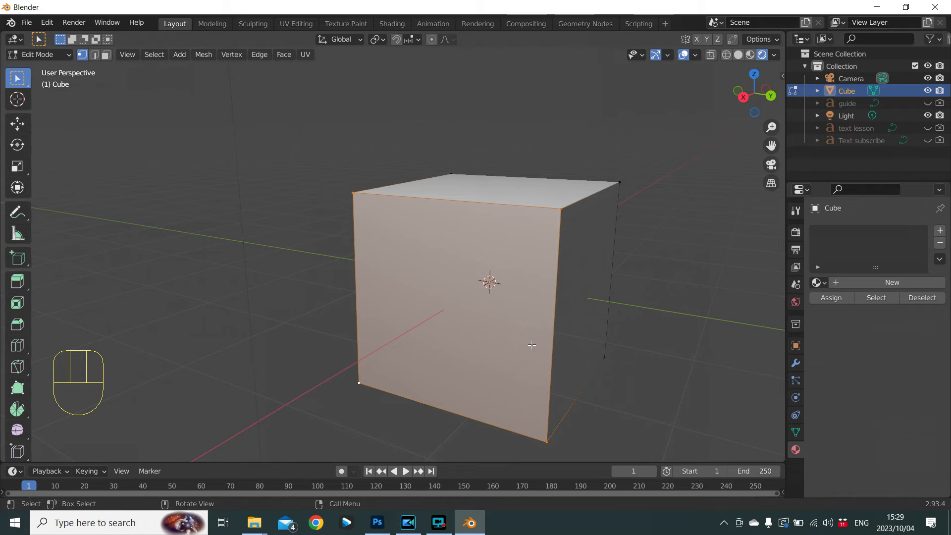
# Try deleting the selected front face with the Only Faces option, inspect the opening, and undo the deletion
pyautogui.press('x')
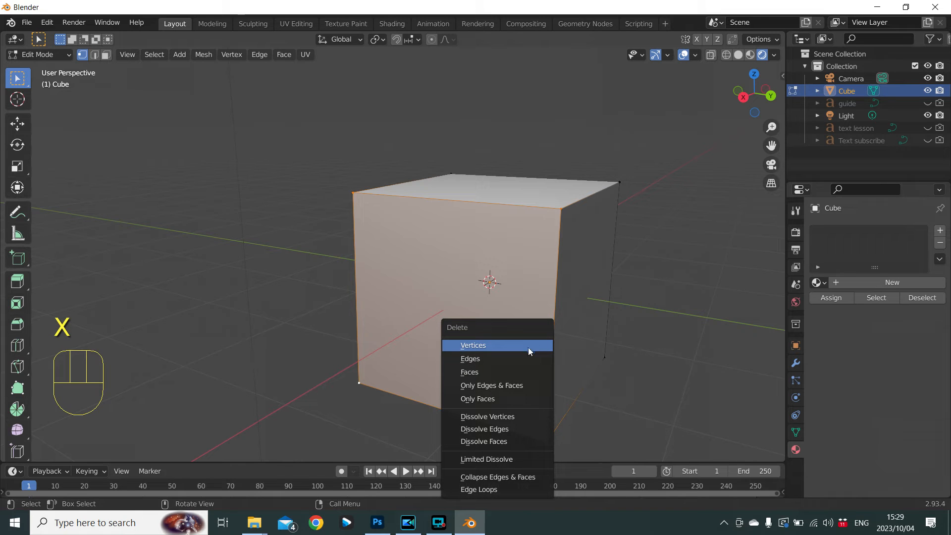
pyautogui.click(507, 394)
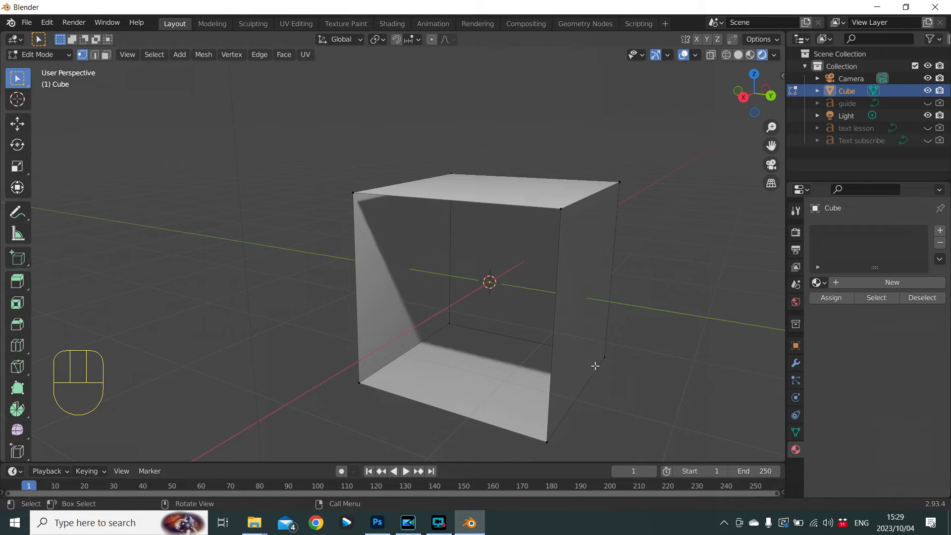
pyautogui.moveTo(595, 365)
pyautogui.mouseDown(button='middle')
pyautogui.moveTo(519, 350)
pyautogui.moveTo(520, 384)
pyautogui.moveTo(581, 390)
pyautogui.moveTo(607, 347)
pyautogui.moveTo(580, 314)
pyautogui.moveTo(548, 333)
pyautogui.moveTo(598, 379)
pyautogui.mouseUp(button='middle')
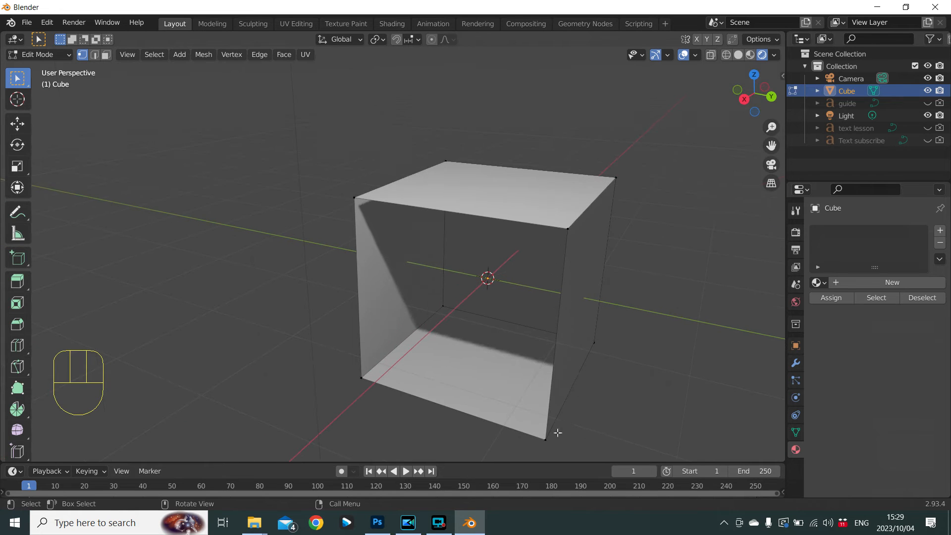
pyautogui.scroll(1, 547, 452)
pyautogui.scroll(1, 547, 452)
pyautogui.hotkey('ctrl', 'z')
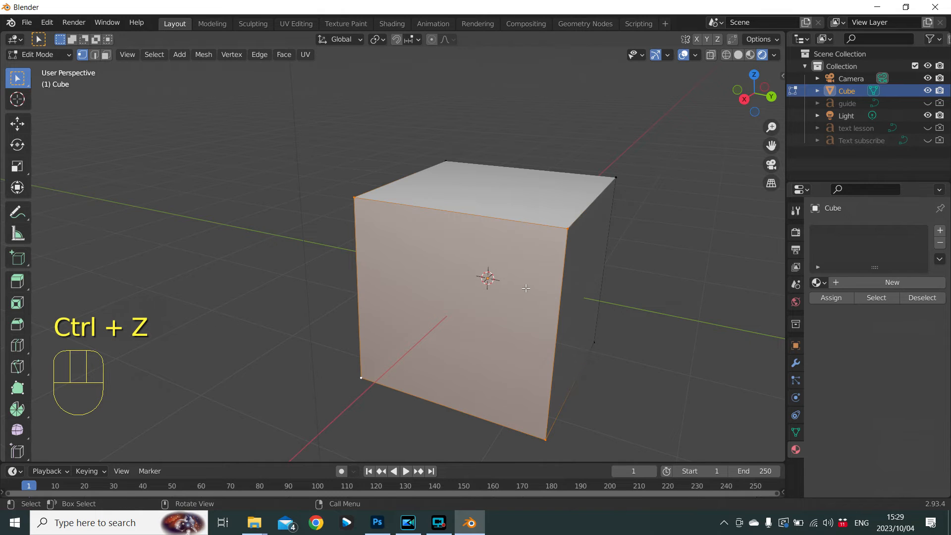
# Switch to face selection, select the cube's top face and delete it with the Only Faces option
pyautogui.click(106, 54)
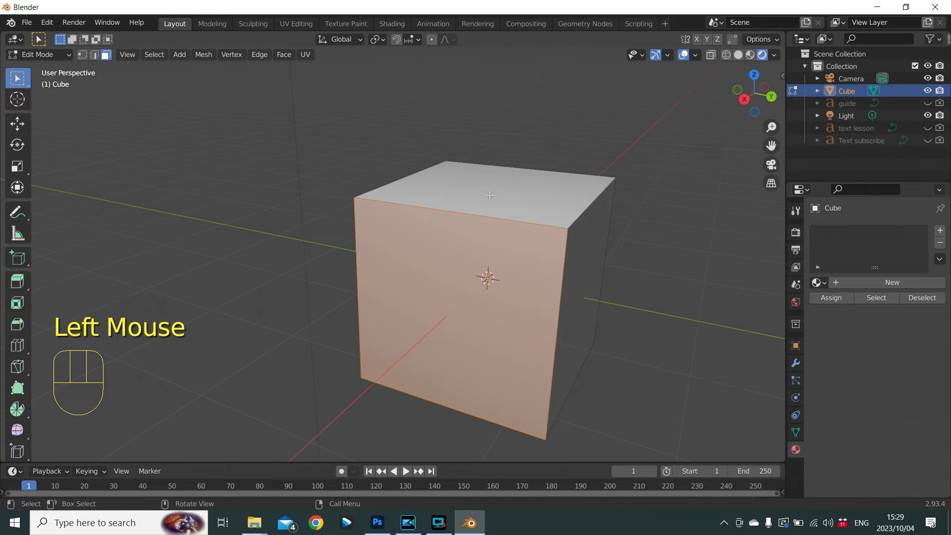
pyautogui.click(487, 191)
pyautogui.scroll(2, 537, 168)
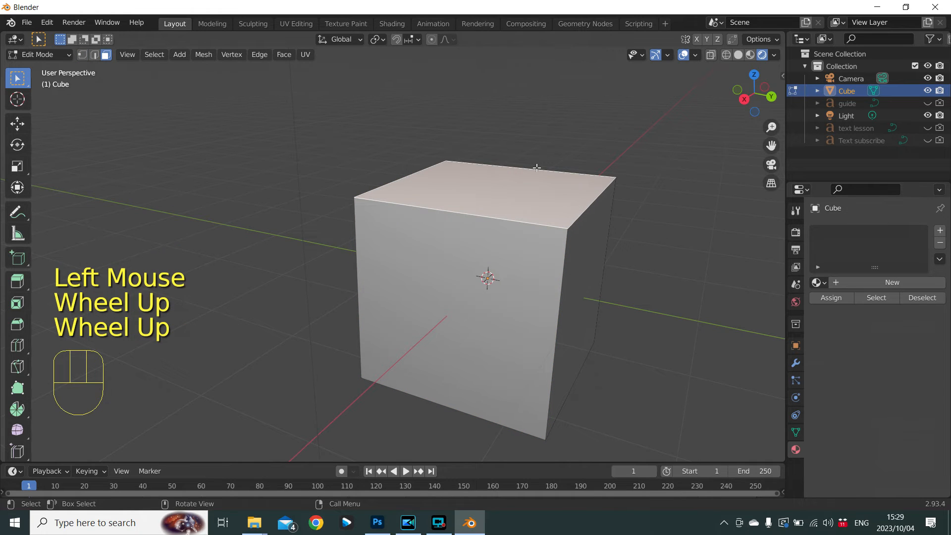
pyautogui.press('x')
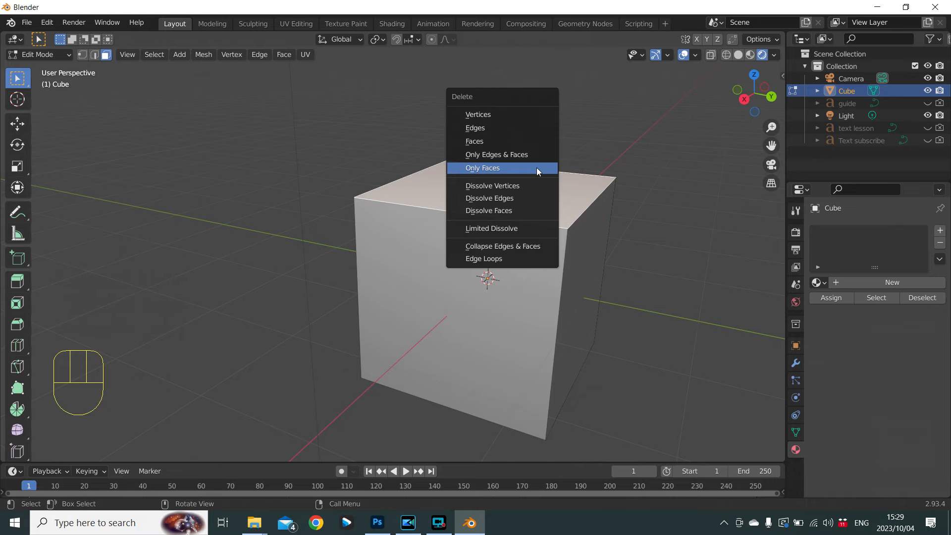
pyautogui.click(537, 167)
pyautogui.moveTo(446, 277); pyautogui.dragTo(541, 236, button='middle')
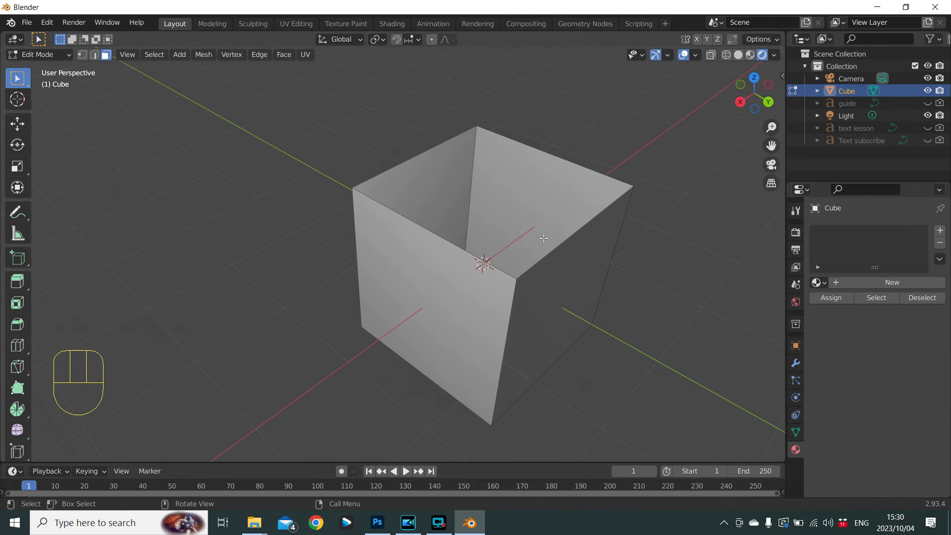
# Switch to edge selection and delete the front face's upper edge with the Only Edges & Faces option
pyautogui.click(95, 55)
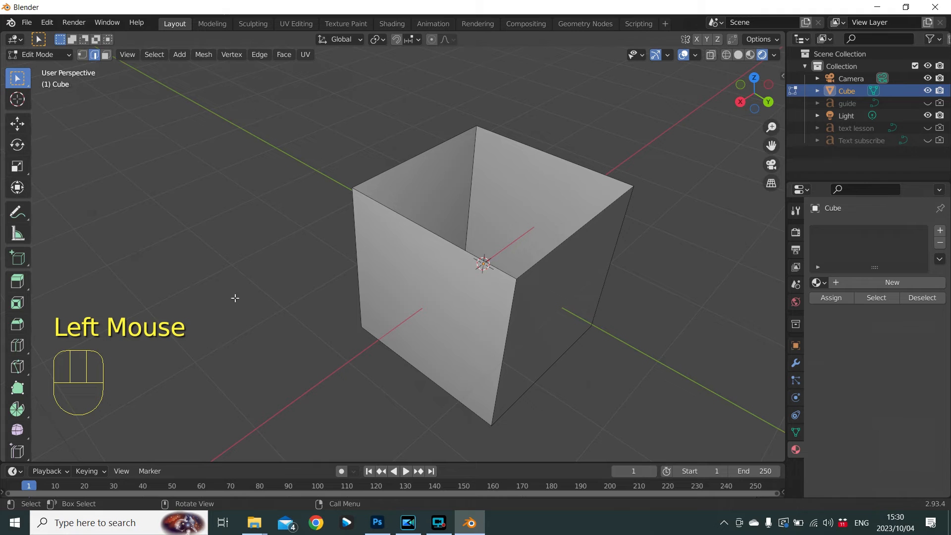
pyautogui.click(402, 217)
pyautogui.press('x')
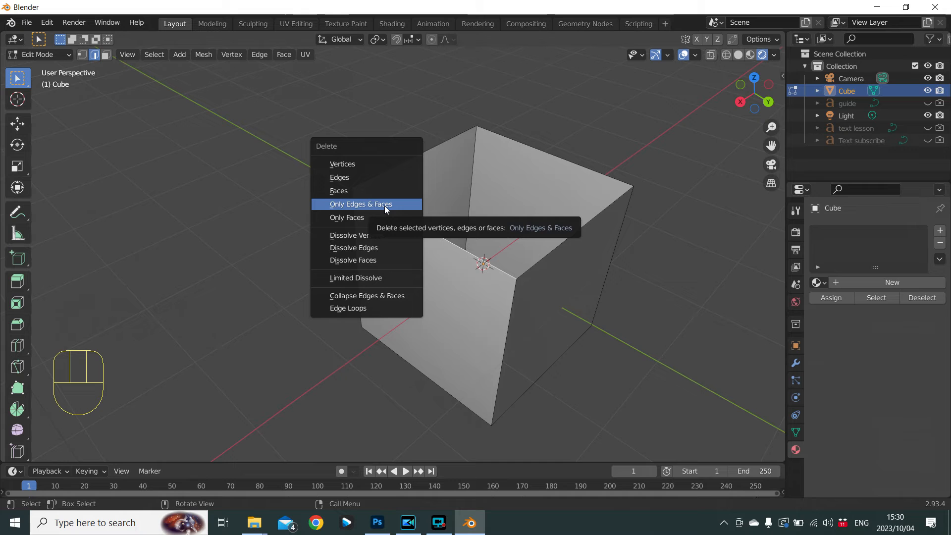
pyautogui.click(385, 204)
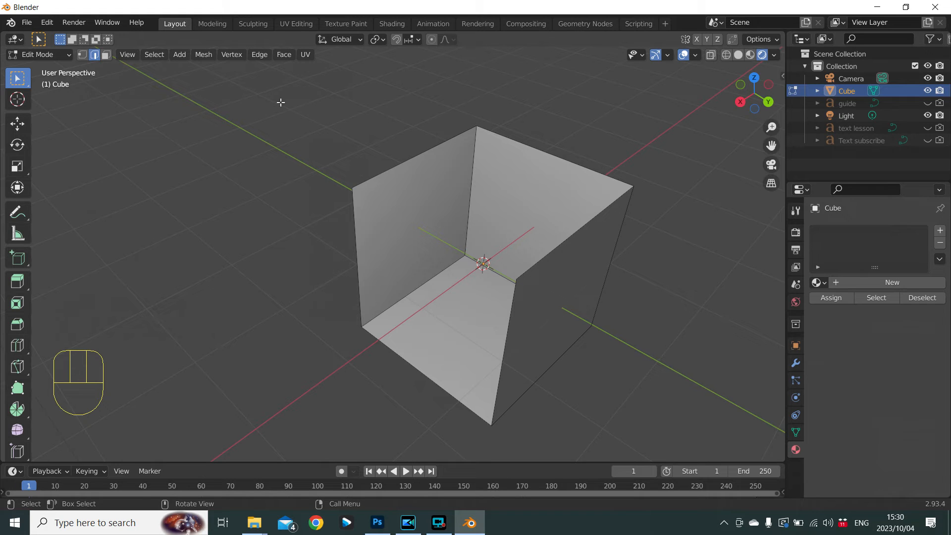
# Switch to vertex selection and connect the two upper front corner vertices with a new edge
pyautogui.click(83, 54)
pyautogui.click(524, 279)
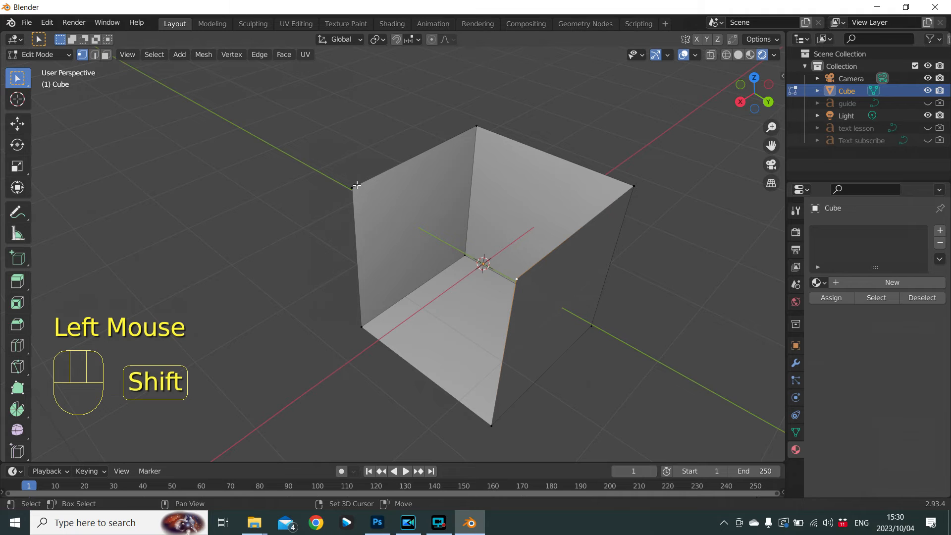
pyautogui.keyDown('shift'); pyautogui.click(357, 185); pyautogui.keyUp('shift')
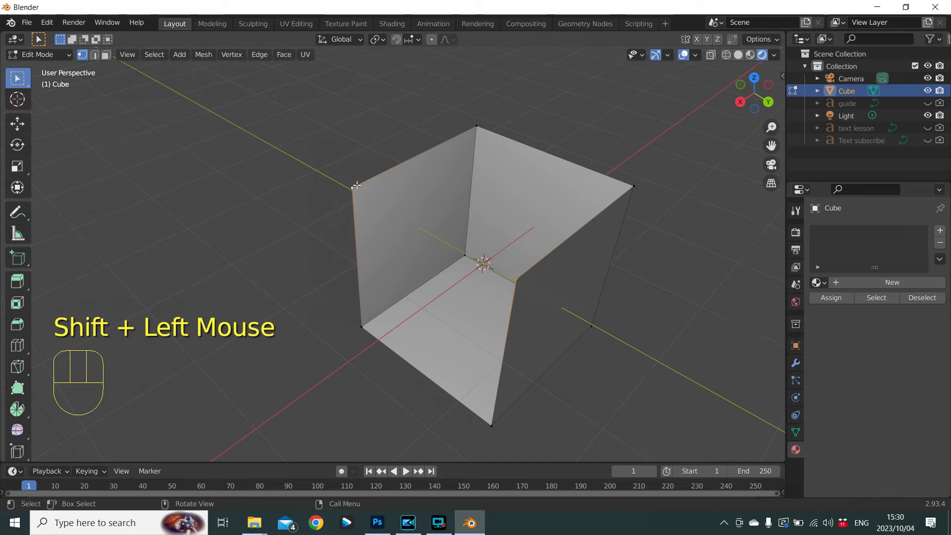
pyautogui.press('f')
pyautogui.moveTo(441, 280); pyautogui.dragTo(450, 263, button='middle')
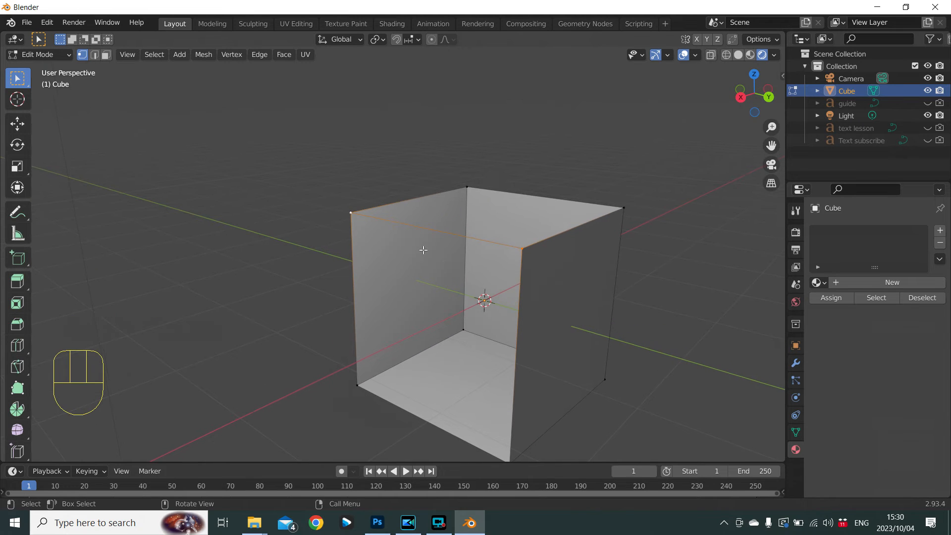
# Select the four corner vertices around the open front, fill them with a face, and undo the fill
pyautogui.click(352, 216)
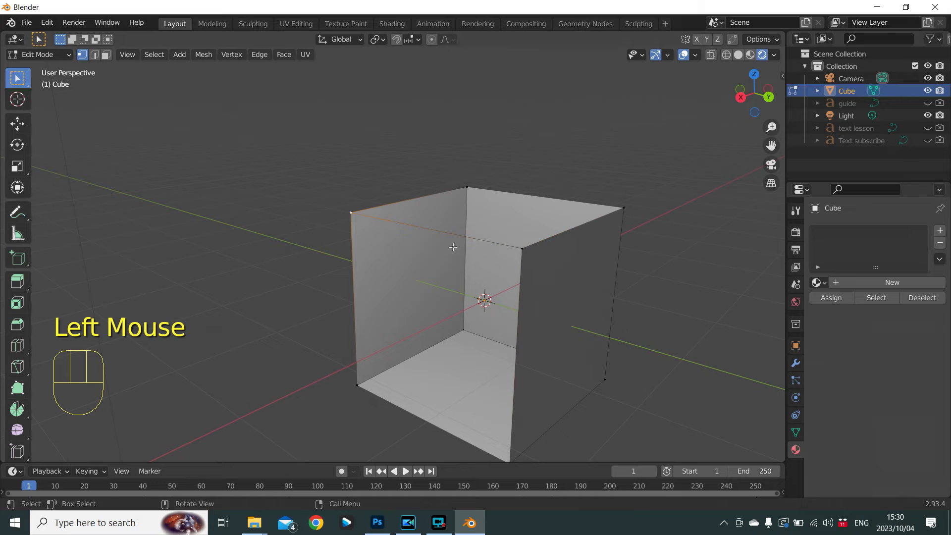
pyautogui.keyDown('shift'); pyautogui.click(522, 250); pyautogui.keyUp('shift')
pyautogui.scroll(-3, 525, 436)
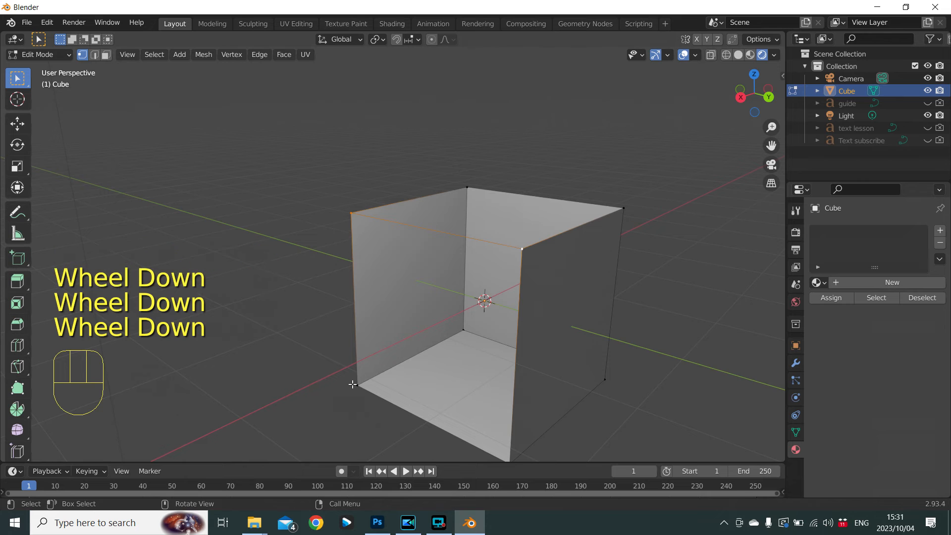
pyautogui.keyDown('shift'); pyautogui.click(362, 383); pyautogui.keyUp('shift')
pyautogui.moveTo(395, 340); pyautogui.dragTo(452, 341, button='middle')
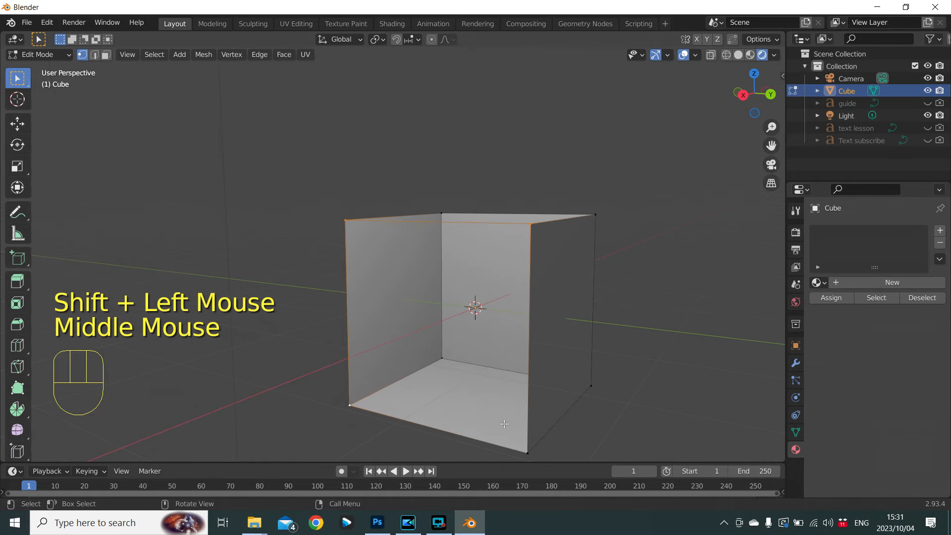
pyautogui.keyDown('shift'); pyautogui.click(526, 452); pyautogui.keyUp('shift')
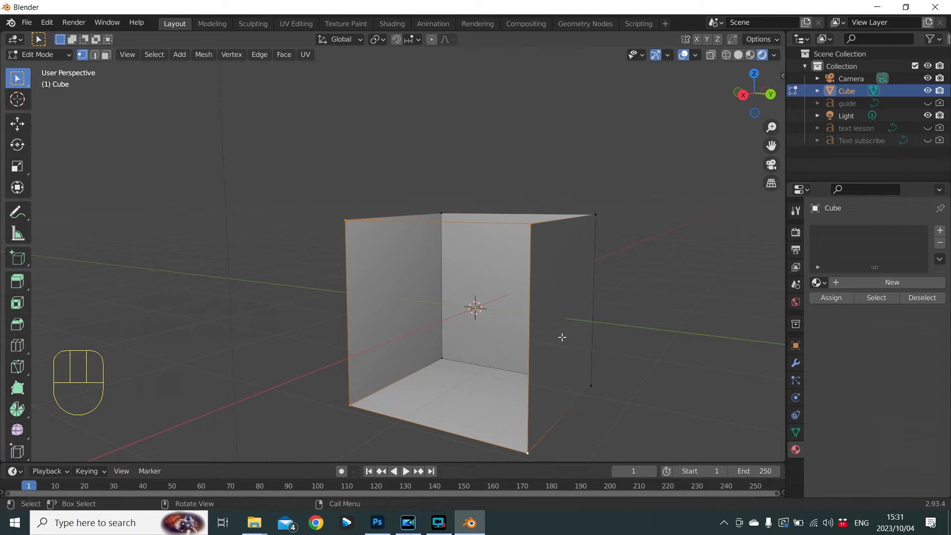
pyautogui.press('f')
pyautogui.moveTo(562, 337); pyautogui.dragTo(599, 341, button='middle')
pyautogui.scroll(-1, 544, 335)
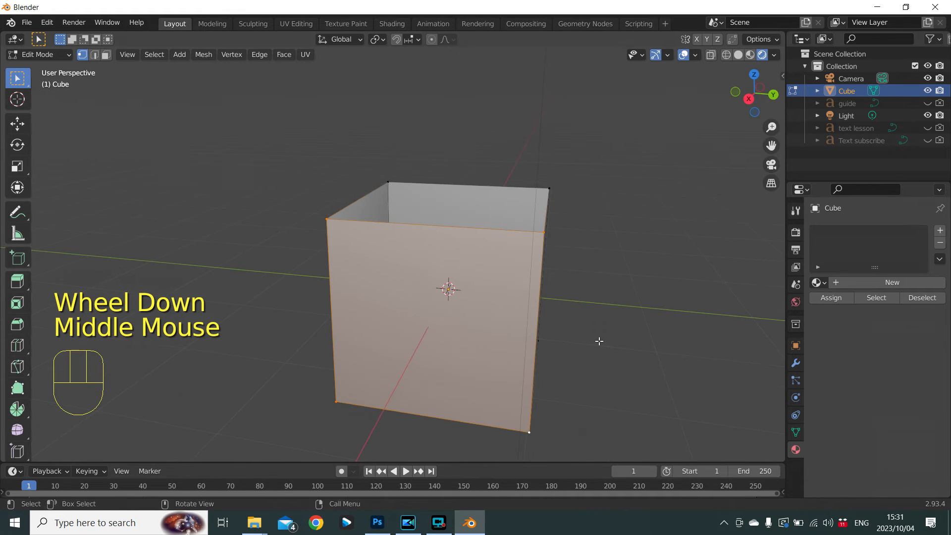
pyautogui.hotkey('ctrl', 'z')
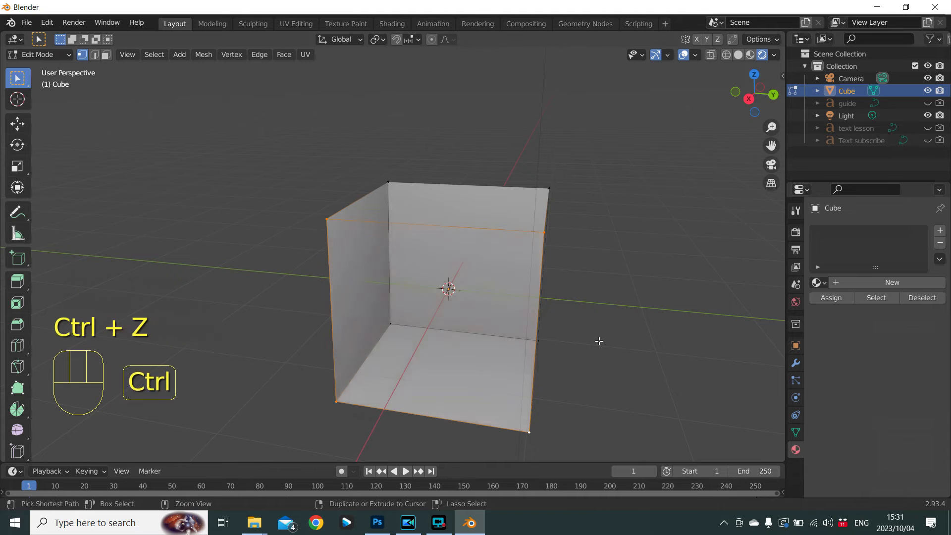
# Fill three corner vertices of the open front with a triangular face, and undo the fill
pyautogui.click(330, 222)
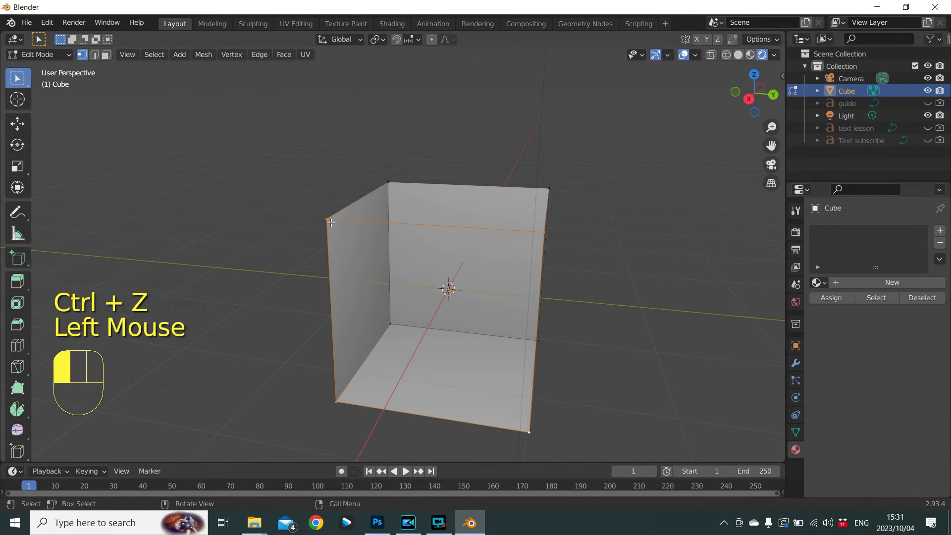
pyautogui.keyDown('shift'); pyautogui.click(334, 405); pyautogui.keyUp('shift')
pyautogui.keyDown('shift'); pyautogui.click(535, 441); pyautogui.keyUp('shift')
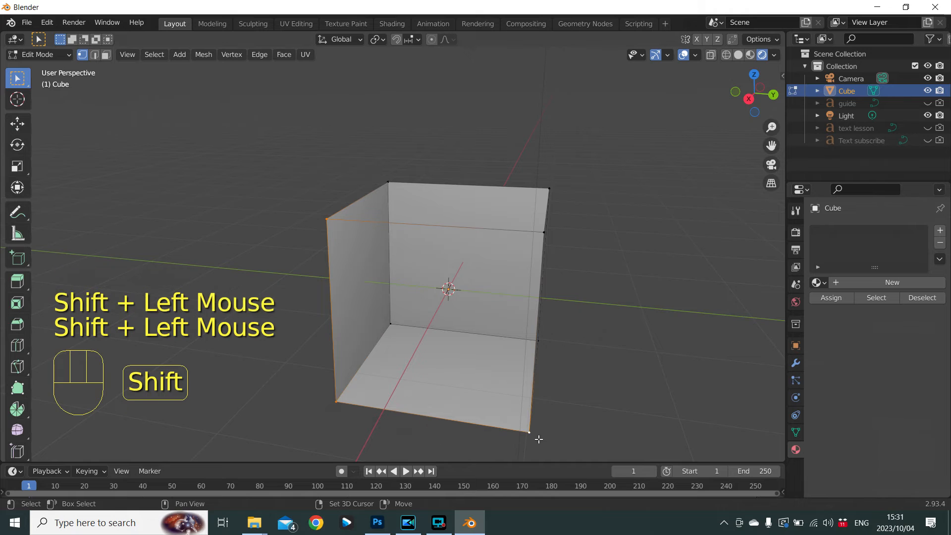
pyautogui.press('f')
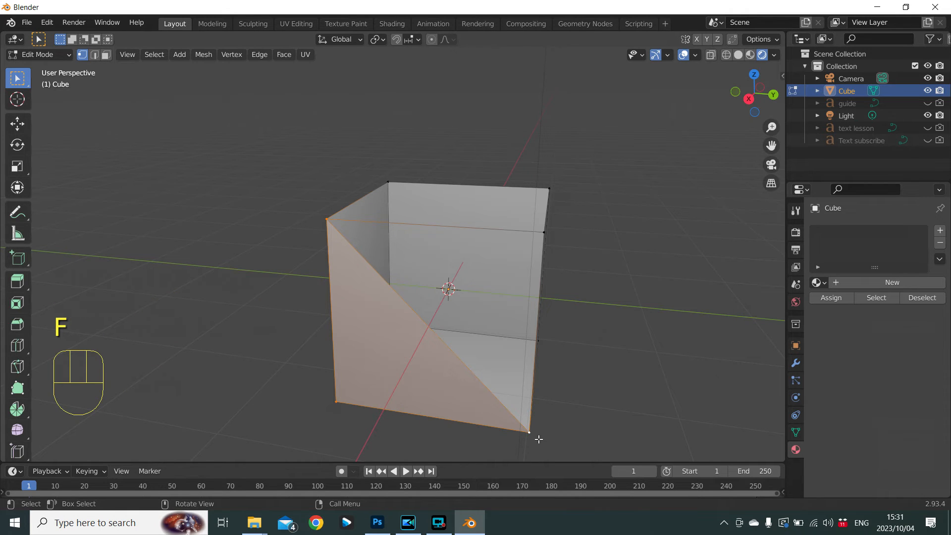
pyautogui.hotkey('ctrl', 'z')
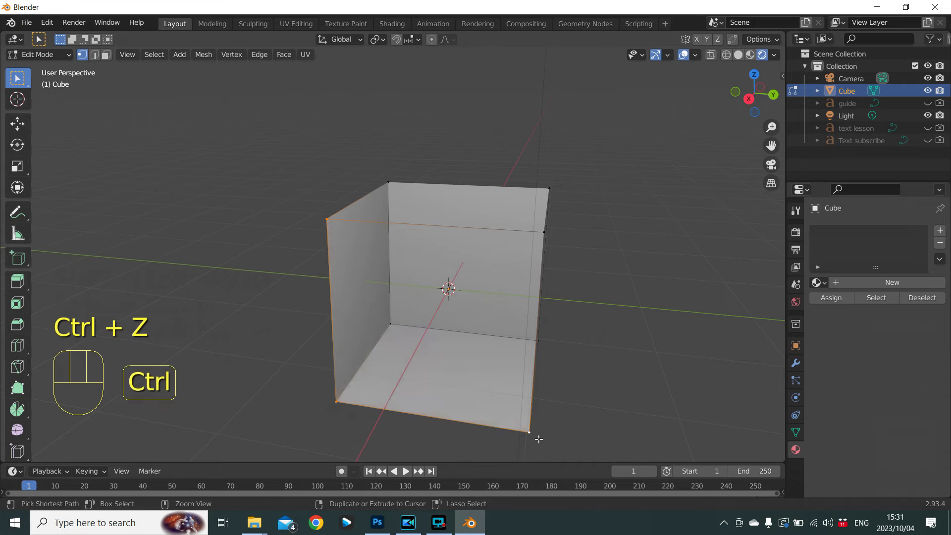
# Select the four corner vertices around the cube's open front and fill them with a face
pyautogui.moveTo(549, 236); pyautogui.dragTo(544, 236, button='middle')
pyautogui.click(543, 236)
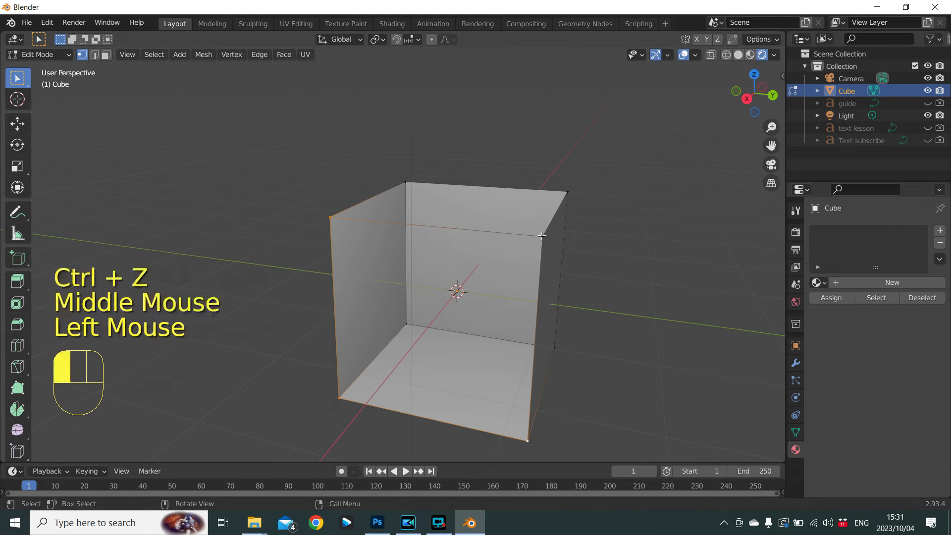
pyautogui.keyDown('shift'); pyautogui.click(528, 439); pyautogui.keyUp('shift')
pyautogui.keyDown('shift'); pyautogui.click(340, 398); pyautogui.keyUp('shift')
pyautogui.keyDown('shift'); pyautogui.click(326, 224); pyautogui.keyUp('shift')
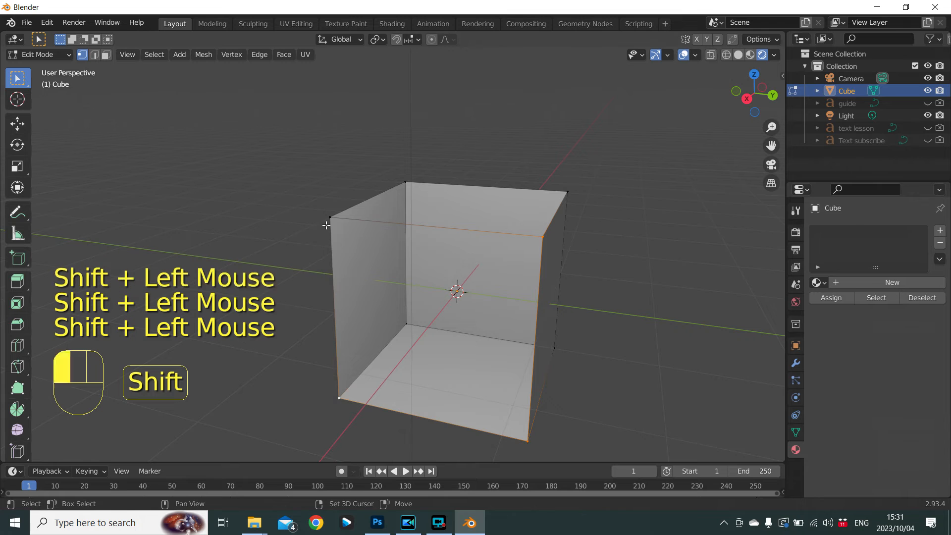
pyautogui.press('f')
# Fill the cube's open top with a face from its four corner vertices and check the result in Object Mode before returning to Edit Mode
pyautogui.moveTo(363, 278); pyautogui.dragTo(354, 285, button='middle')
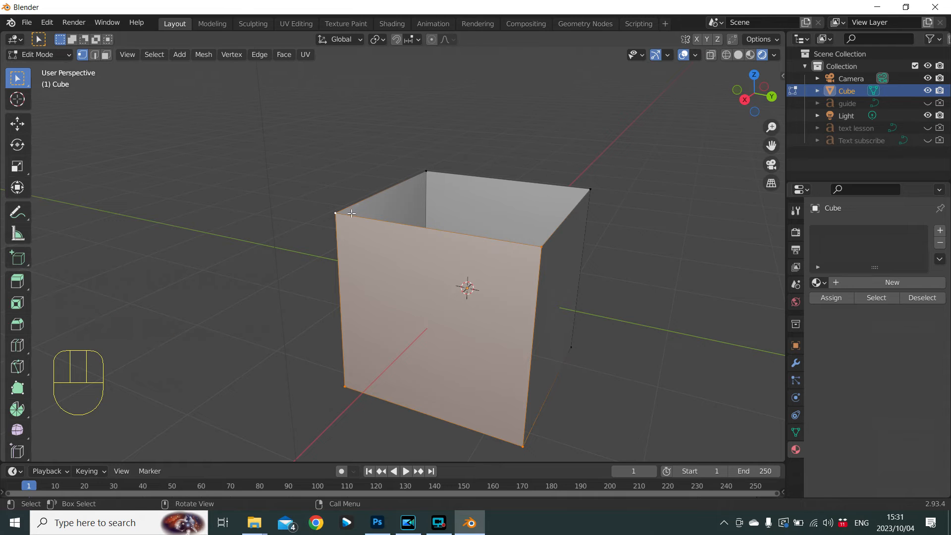
pyautogui.click(434, 166)
pyautogui.keyDown('shift'); pyautogui.click(335, 213); pyautogui.keyUp('shift')
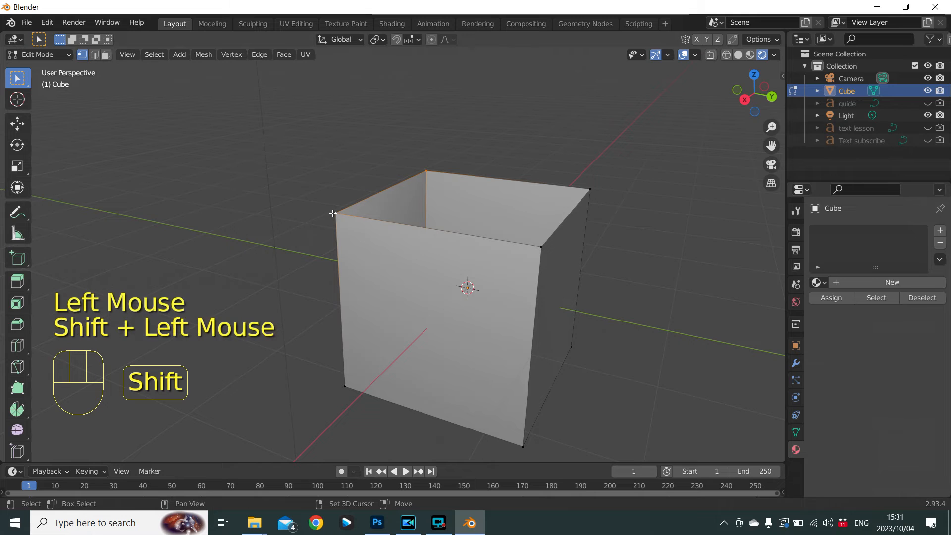
pyautogui.keyDown('shift'); pyautogui.click(551, 252); pyautogui.keyUp('shift')
pyautogui.keyDown('shift'); pyautogui.click(592, 191); pyautogui.keyUp('shift')
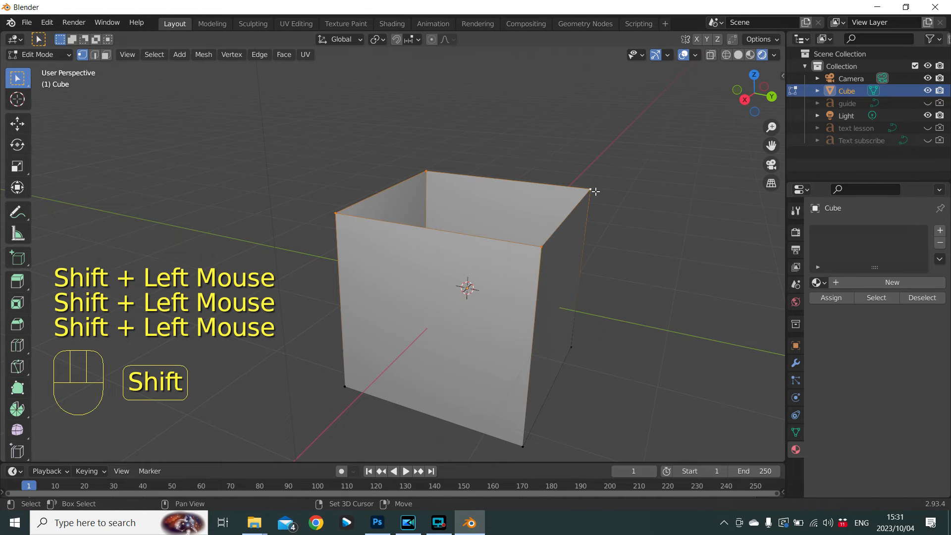
pyautogui.press('f')
pyautogui.press('Tab')
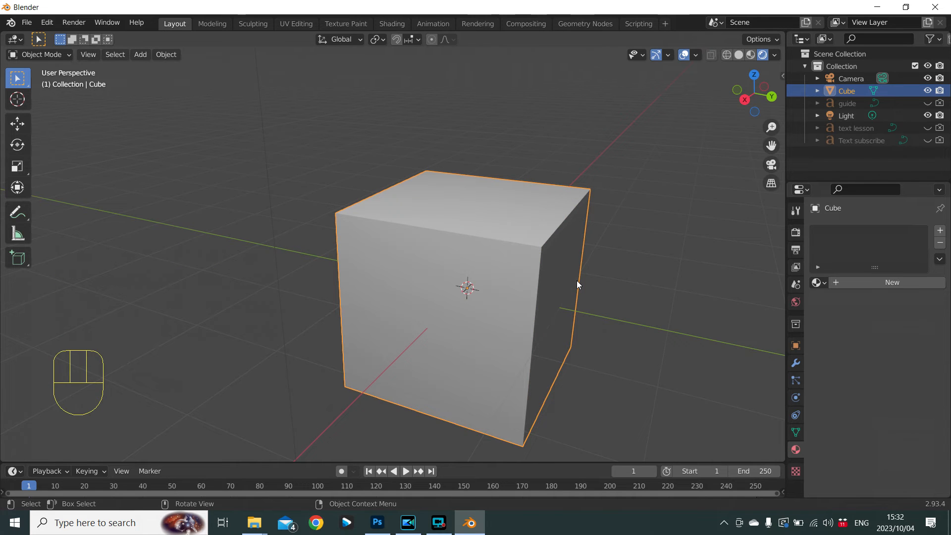
pyautogui.press('Tab')
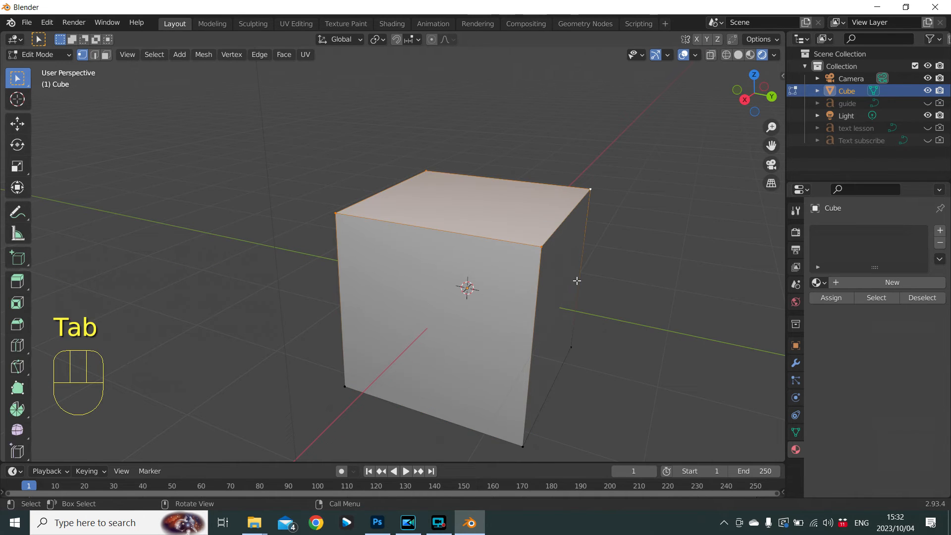
# Select all of the cube's vertices and subdivide the mesh
pyautogui.scroll(-1, 490, 164)
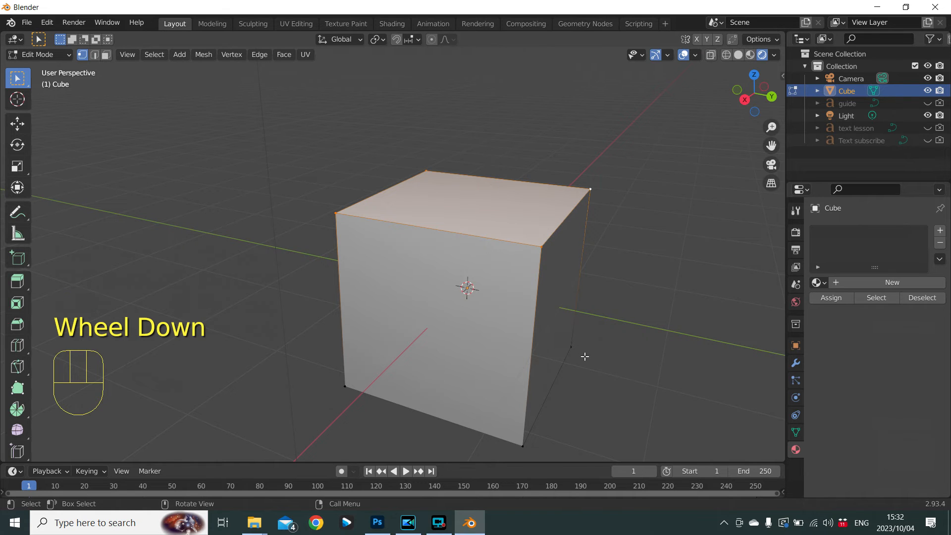
pyautogui.press('a')
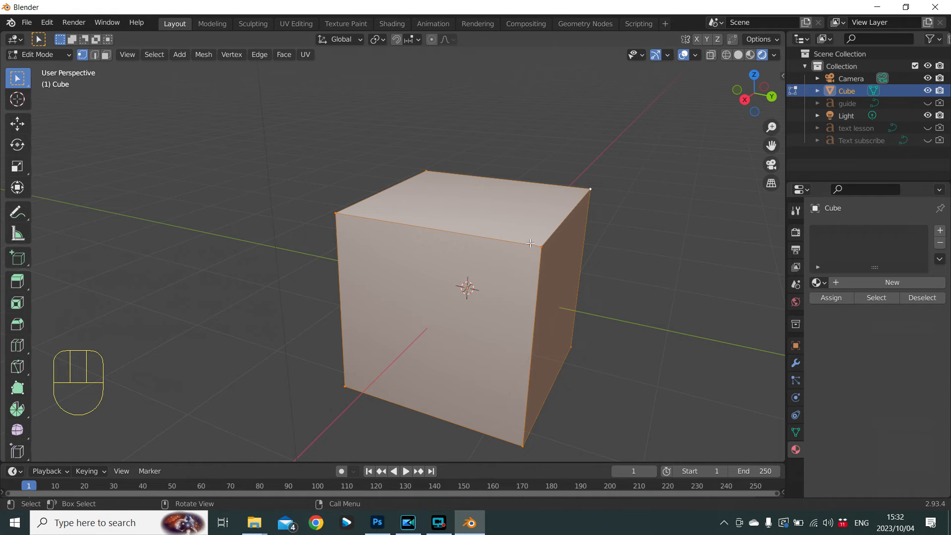
pyautogui.click(594, 216)
pyautogui.click(590, 190)
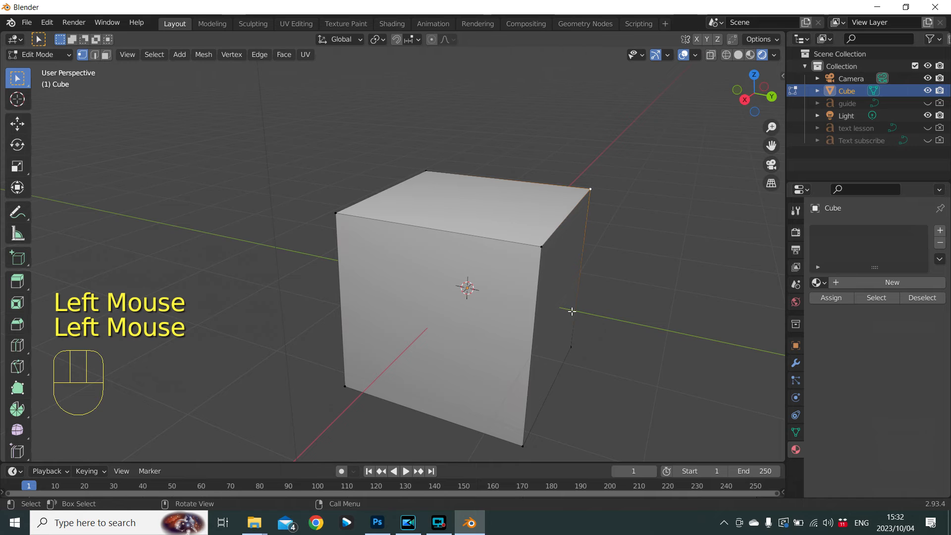
pyautogui.press('a')
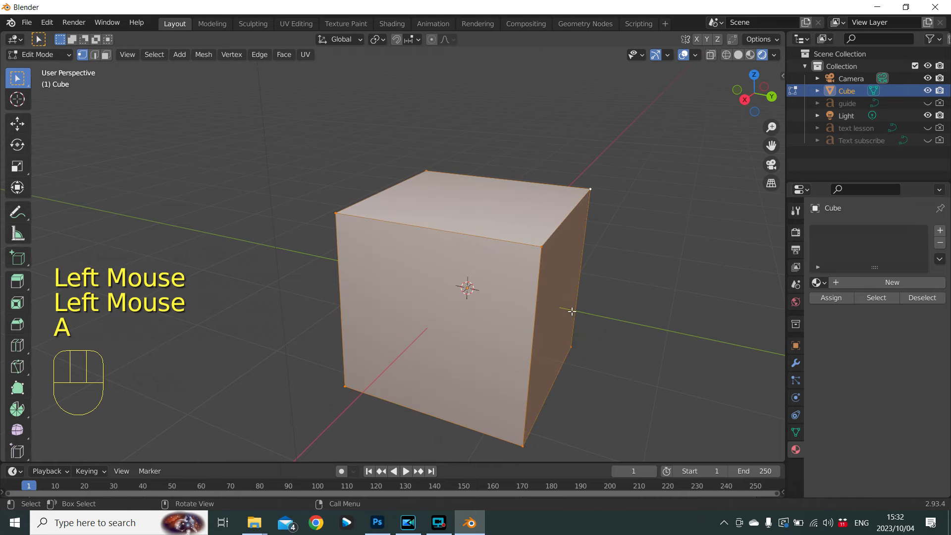
pyautogui.rightClick(607, 300)
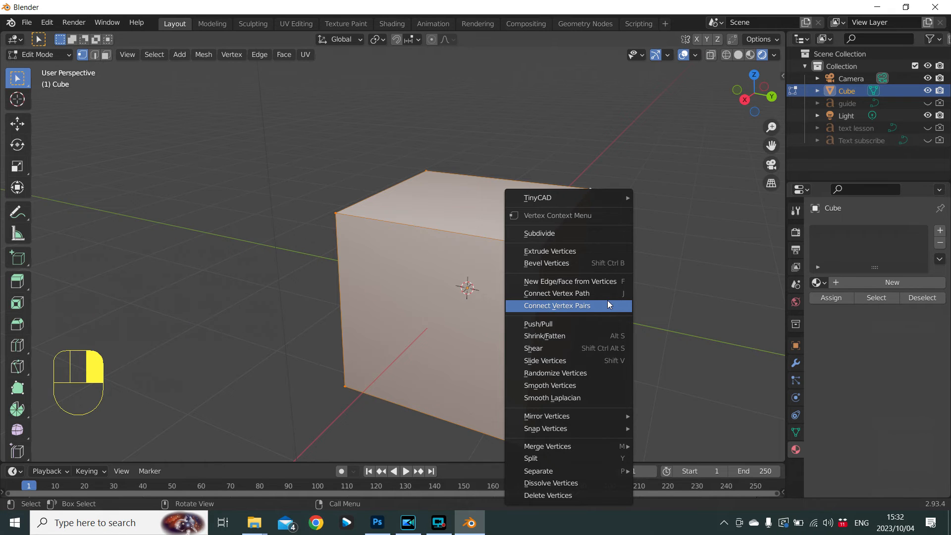
pyautogui.click(576, 233)
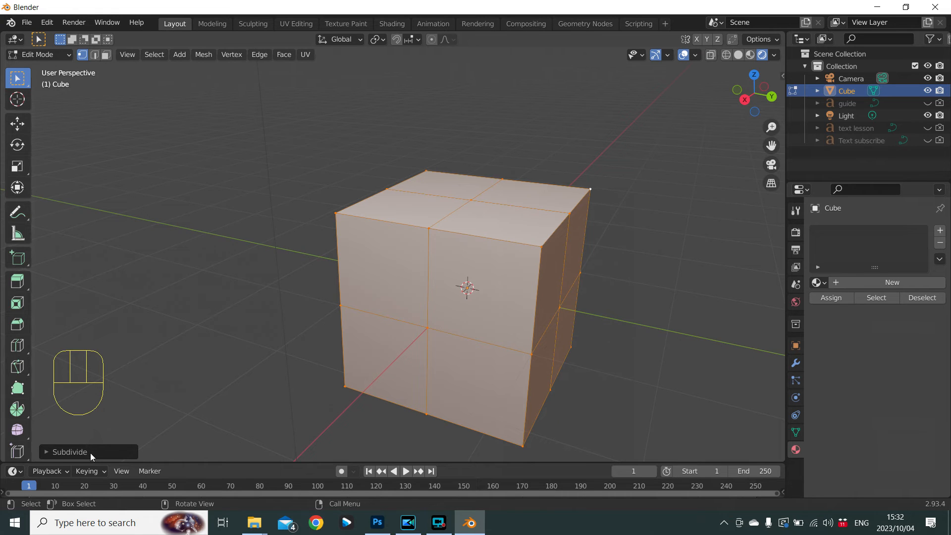
# Open the Subdivide settings and set the number of cuts to 3
pyautogui.click(69, 452)
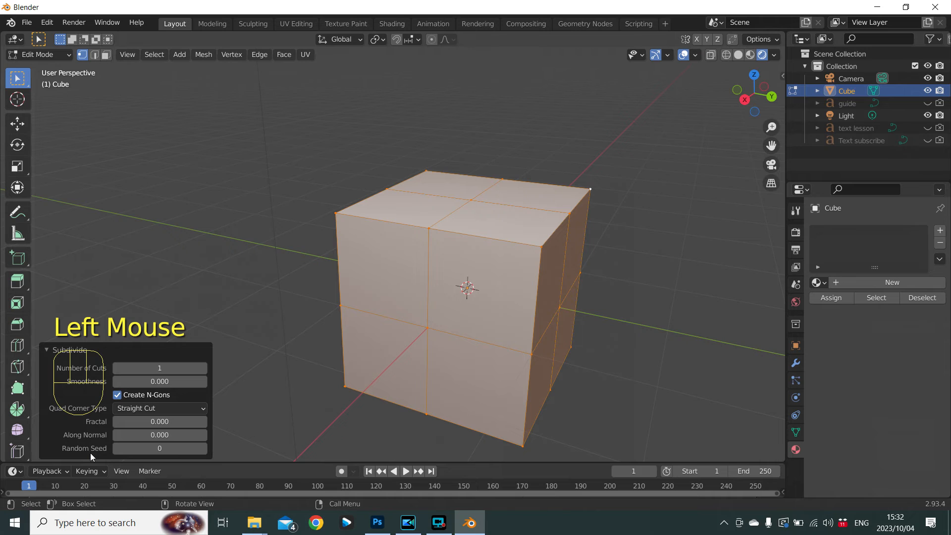
pyautogui.click(162, 371)
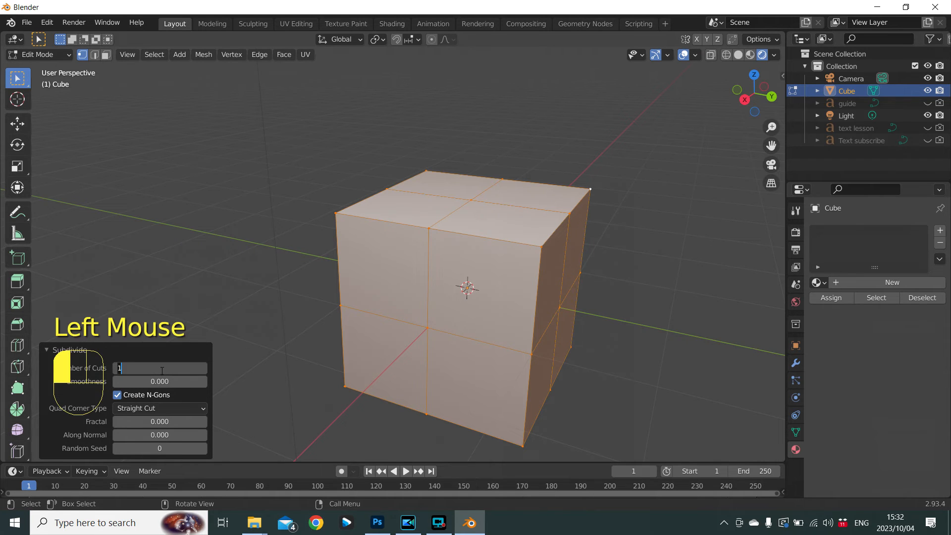
pyautogui.press('Return')
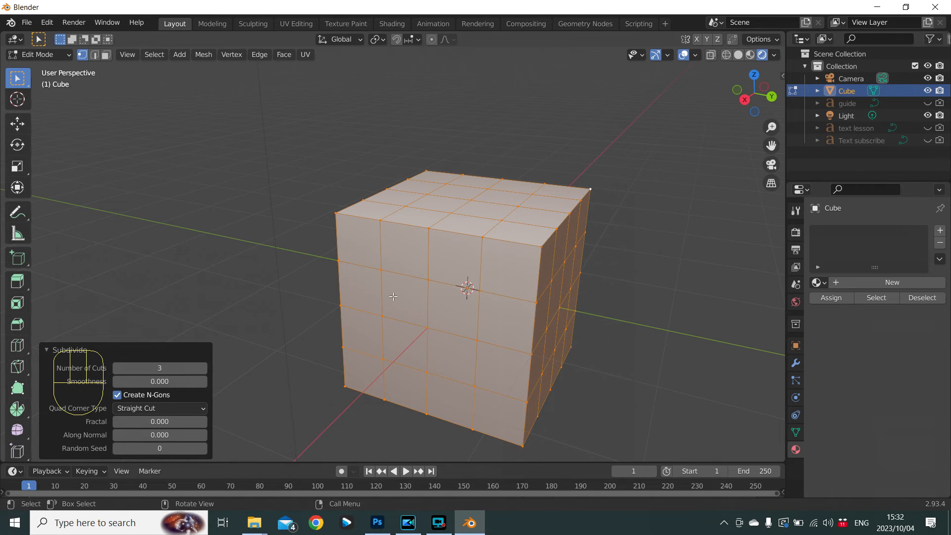
# Set the number of subdivision cuts to 20, inspect the dense mesh, and undo the subdivision
pyautogui.click(160, 366)
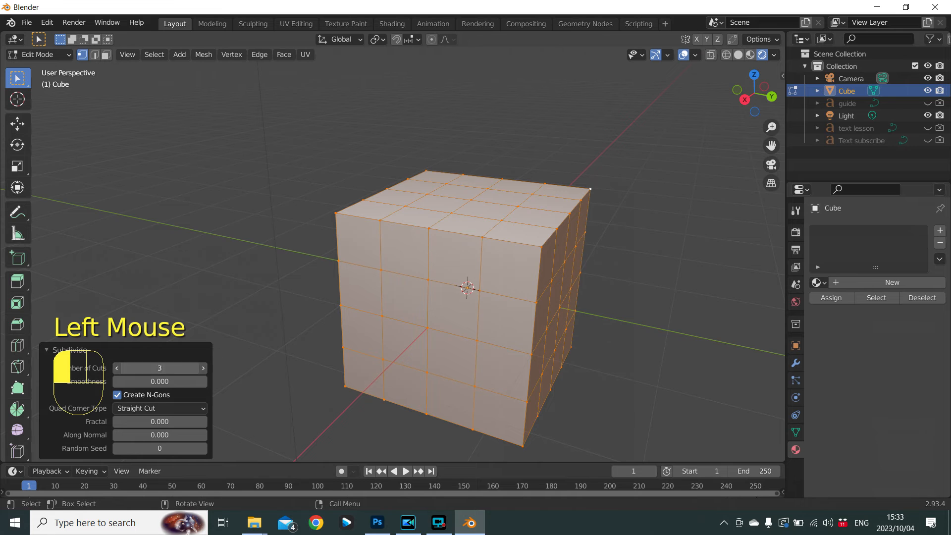
pyautogui.press('Return')
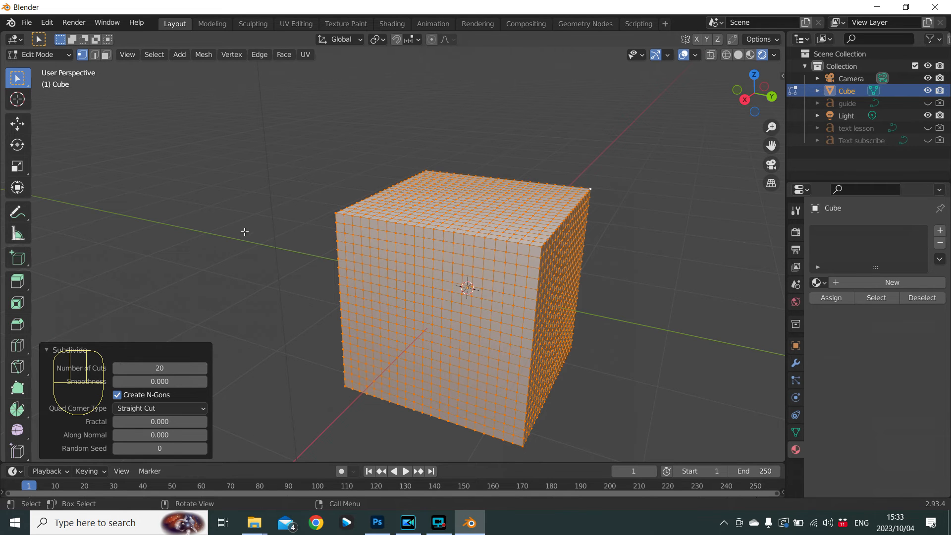
pyautogui.moveTo(419, 312); pyautogui.dragTo(495, 359, button='middle')
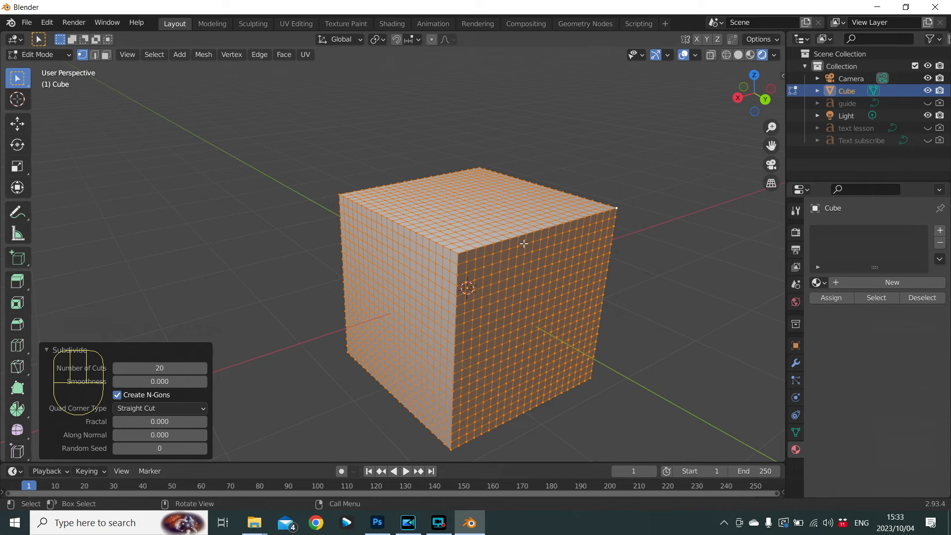
pyautogui.hotkey('ctrl', 'z')
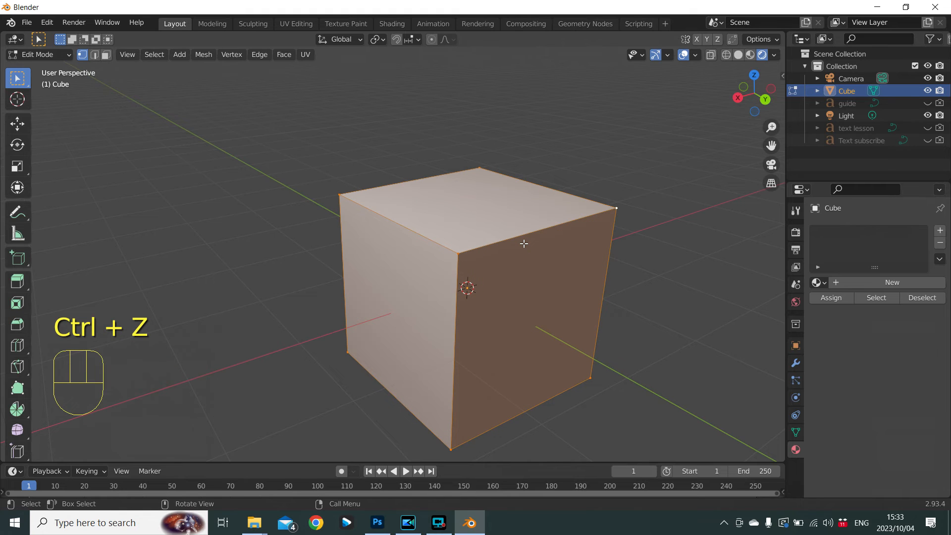
# Select the whole cube mesh and subdivide it twice with one cut each
pyautogui.rightClick(525, 243)
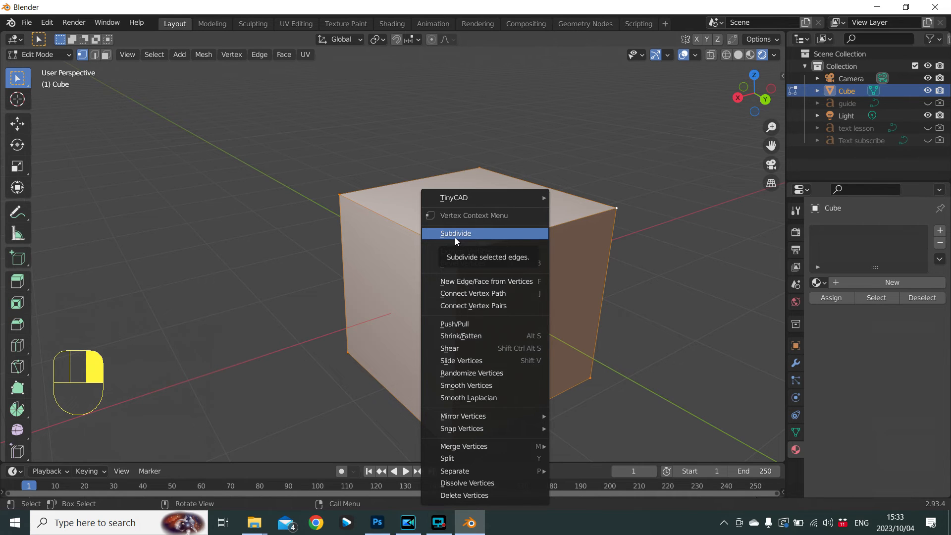
pyautogui.click(647, 263)
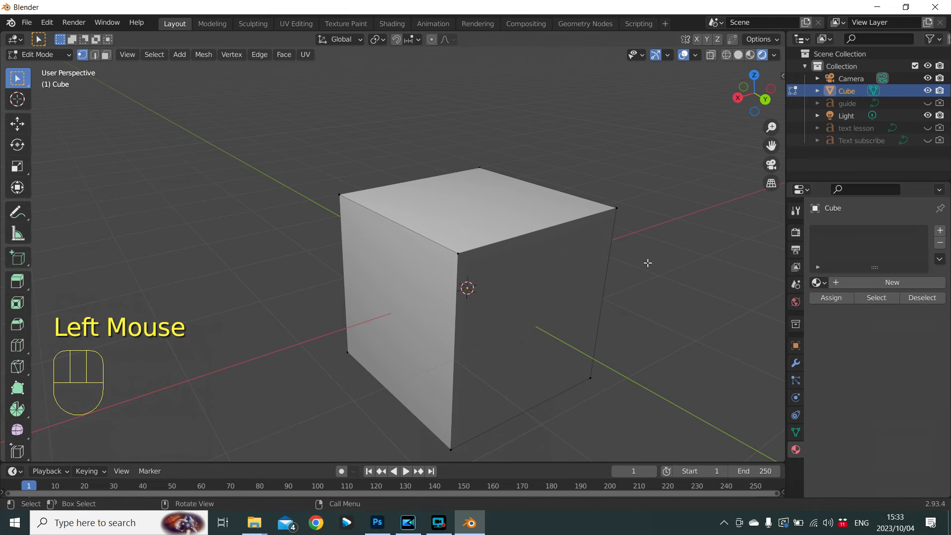
pyautogui.press('a')
pyautogui.rightClick(647, 263)
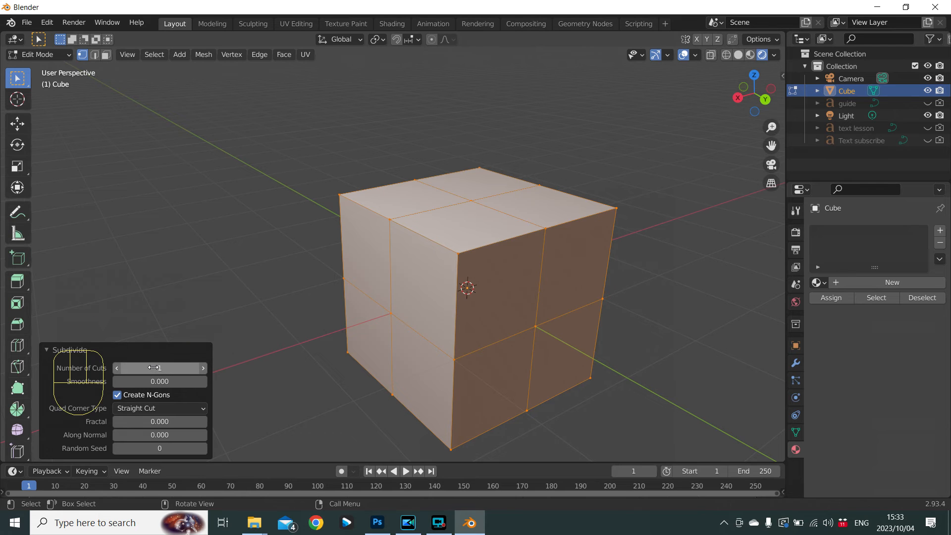
pyautogui.rightClick(656, 273)
pyautogui.click(656, 273)
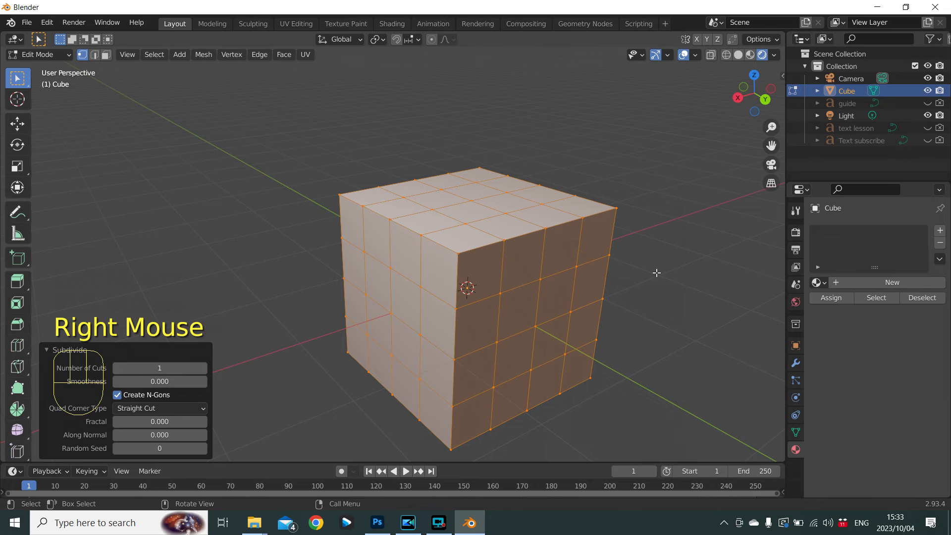
pyautogui.press('F10')
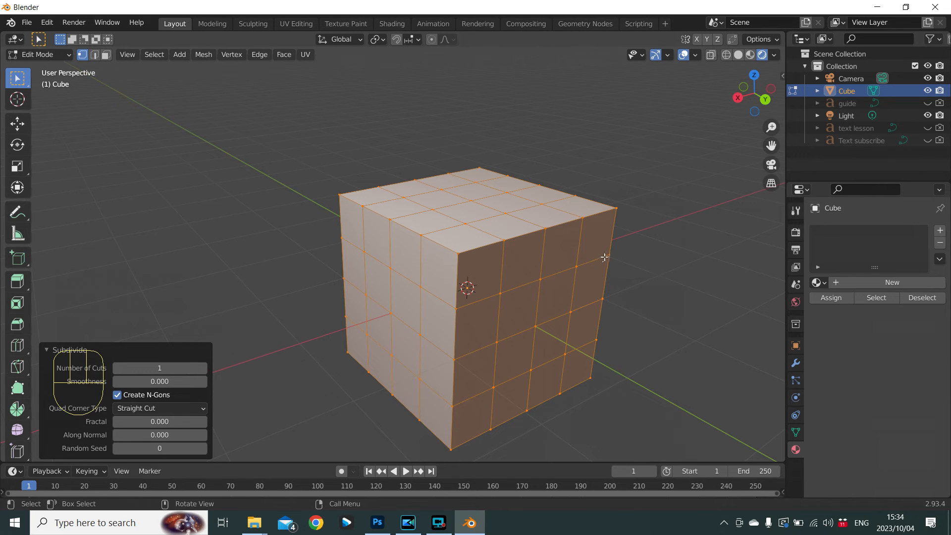
# Select the five vertices of the row just below the top edge on the dark side face
pyautogui.click(454, 315)
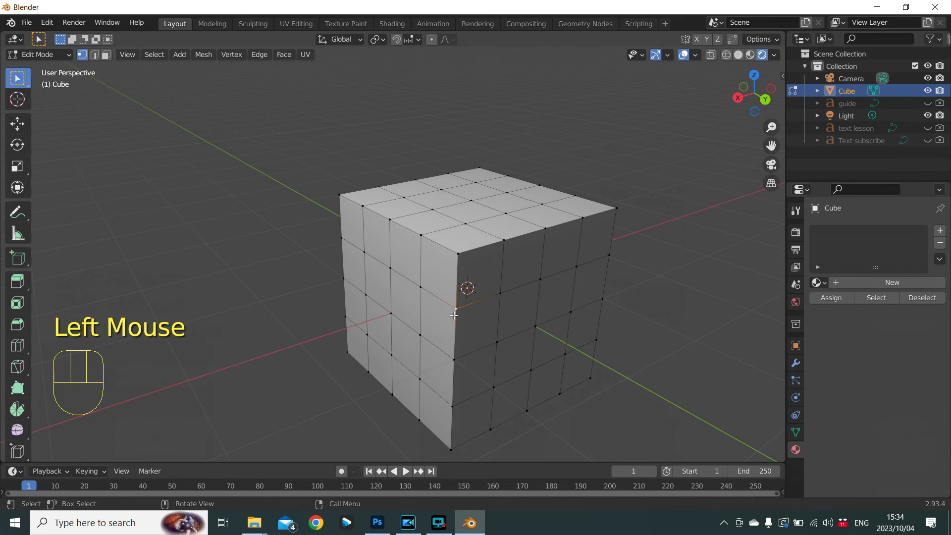
pyautogui.keyDown('shift'); pyautogui.click(501, 294); pyautogui.keyUp('shift')
pyautogui.keyDown('shift'); pyautogui.click(541, 280); pyautogui.keyUp('shift')
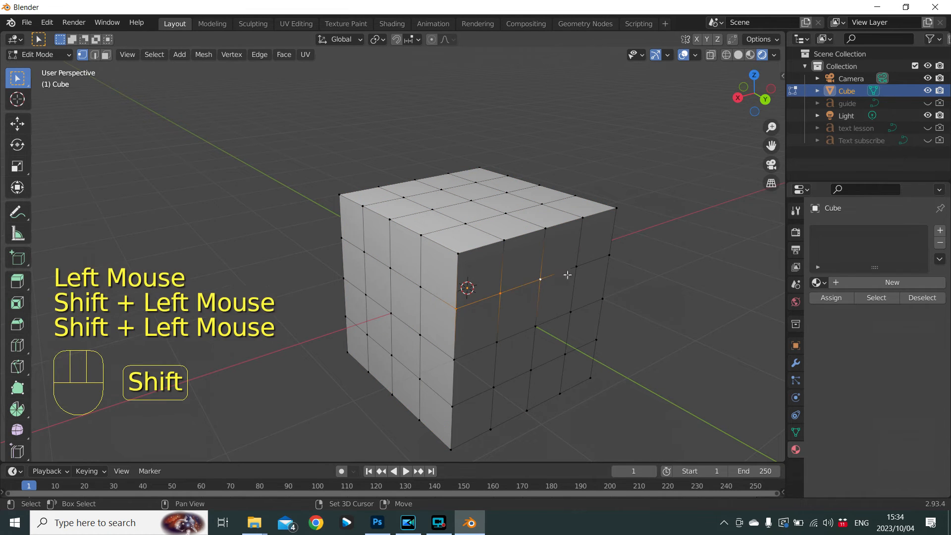
pyautogui.keyDown('shift'); pyautogui.click(577, 266); pyautogui.keyUp('shift')
pyautogui.keyDown('shift'); pyautogui.click(602, 259); pyautogui.keyUp('shift')
# Add the remaining four vertices of the same row on the adjacent side face to the selection
pyautogui.moveTo(602, 259); pyautogui.dragTo(393, 274, button='middle')
pyautogui.scroll(1, 393, 274)
pyautogui.scroll(-4, 496, 329)
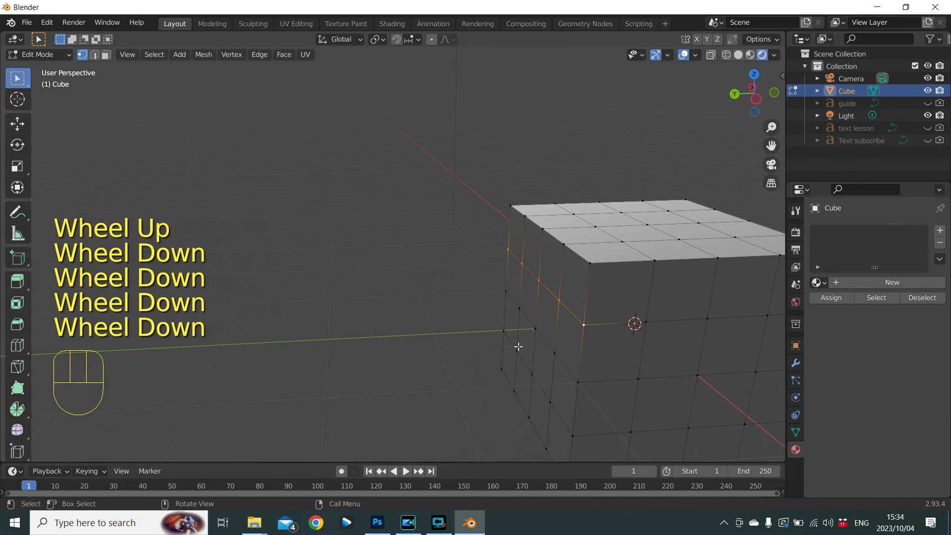
pyautogui.keyDown('shift'); pyautogui.click(647, 322); pyautogui.keyUp('shift')
pyautogui.keyDown('shift'); pyautogui.click(706, 320); pyautogui.keyUp('shift')
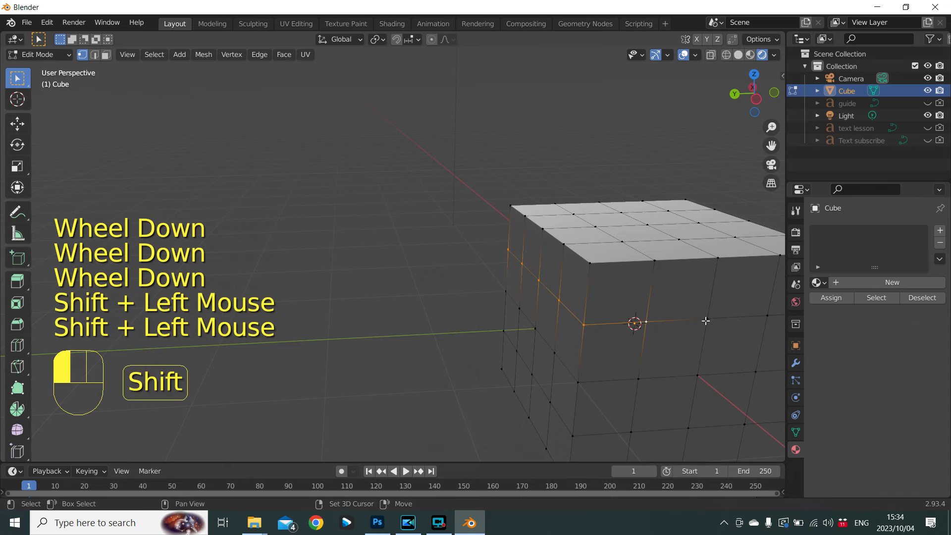
pyautogui.scroll(-5, 392, 327)
pyautogui.scroll(2, 620, 327)
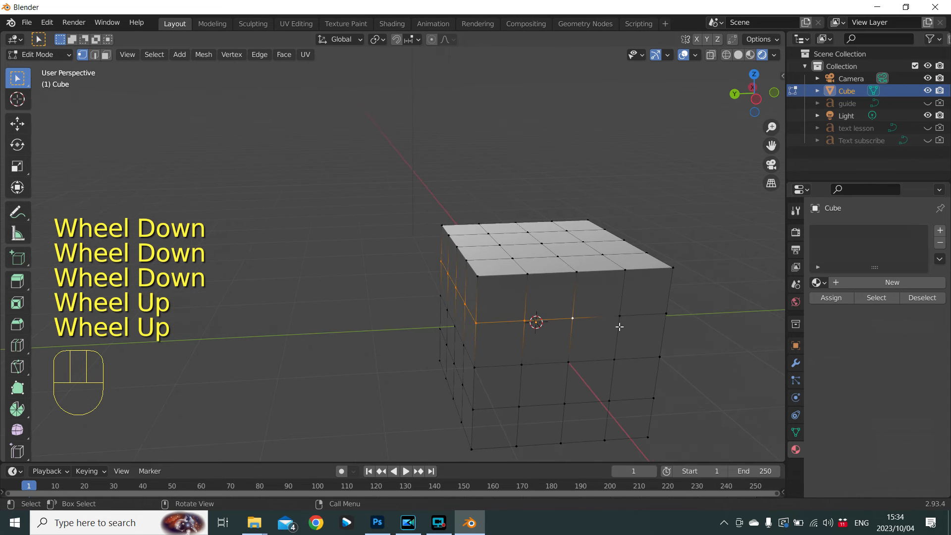
pyautogui.keyDown('shift'); pyautogui.click(620, 313); pyautogui.keyUp('shift')
pyautogui.keyDown('shift'); pyautogui.click(666, 313); pyautogui.keyUp('shift')
# Add the four vertices of the same row on the third side face to the selection
pyautogui.scroll(1, 664, 314)
pyautogui.moveTo(665, 314); pyautogui.dragTo(601, 322, button='middle')
pyautogui.keyDown('shift'); pyautogui.click(610, 337); pyautogui.keyUp('shift')
pyautogui.keyDown('shift'); pyautogui.click(652, 328); pyautogui.keyUp('shift')
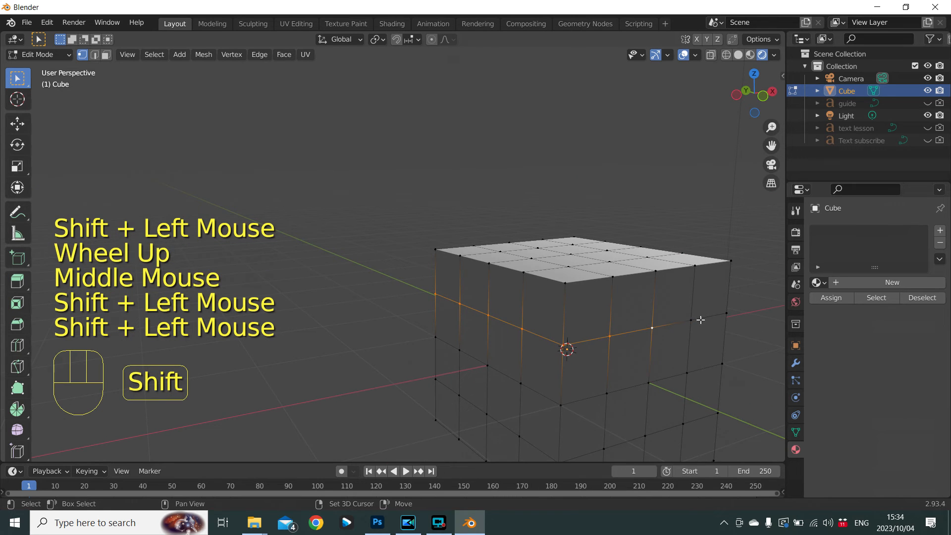
pyautogui.keyDown('shift'); pyautogui.click(691, 320); pyautogui.keyUp('shift')
pyautogui.keyDown('shift'); pyautogui.click(729, 316); pyautogui.keyUp('shift')
# Loop-select the whole row of vertices just below the cube's top edge and check it in the front view
pyautogui.moveTo(729, 316); pyautogui.dragTo(588, 339, button='middle')
pyautogui.click(588, 338)
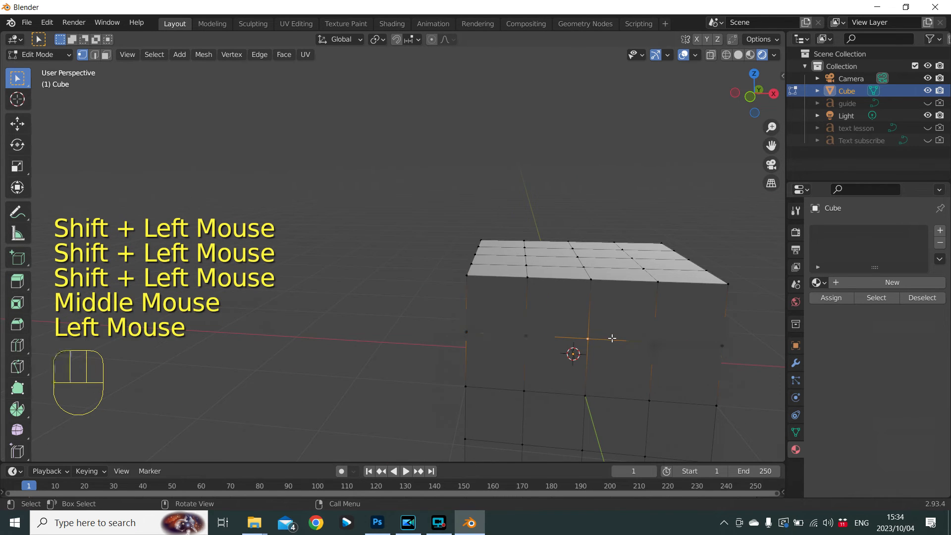
pyautogui.moveTo(535, 362); pyautogui.dragTo(605, 365, button='middle')
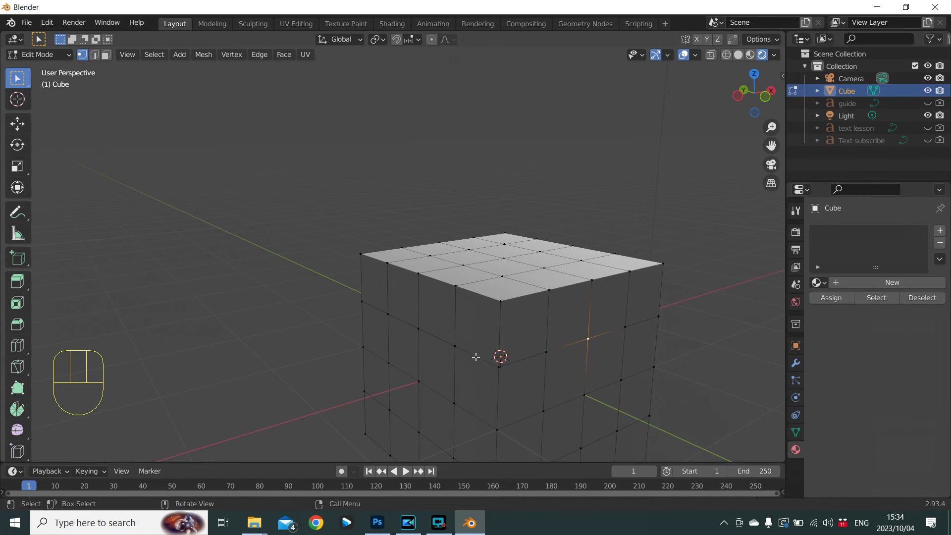
pyautogui.press('alt')
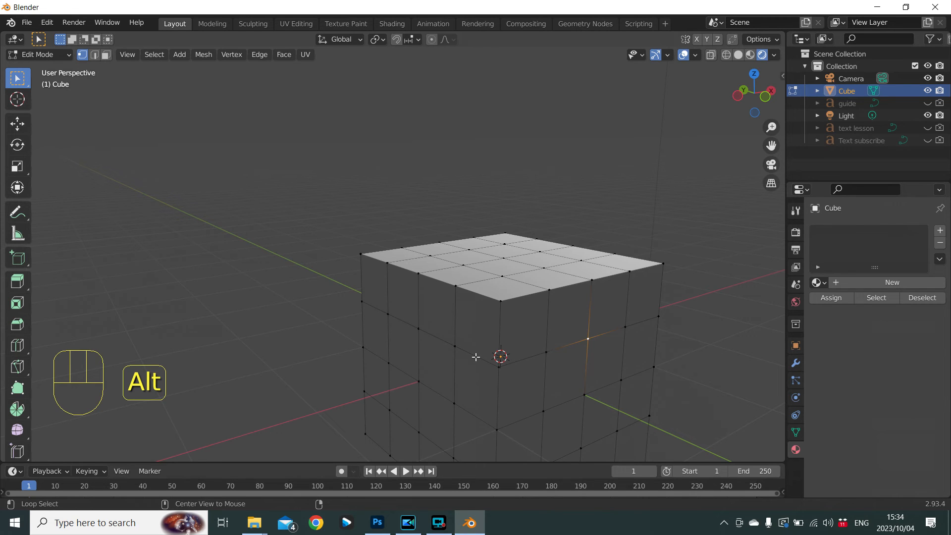
pyautogui.keyDown('alt'); pyautogui.click(476, 357); pyautogui.keyUp('alt')
pyautogui.moveTo(593, 394); pyautogui.dragTo(619, 385, button='middle')
pyautogui.press('KP_1')
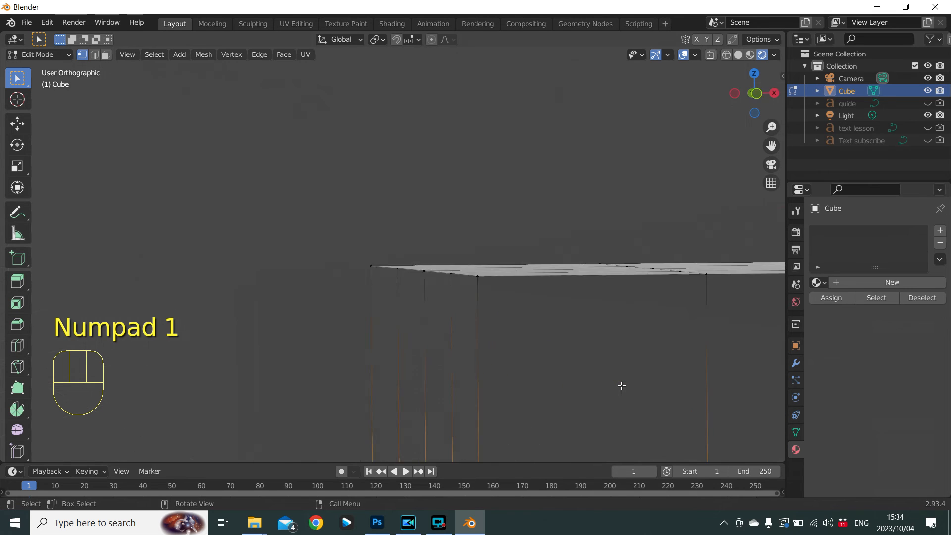
pyautogui.scroll(-5, 349, 223)
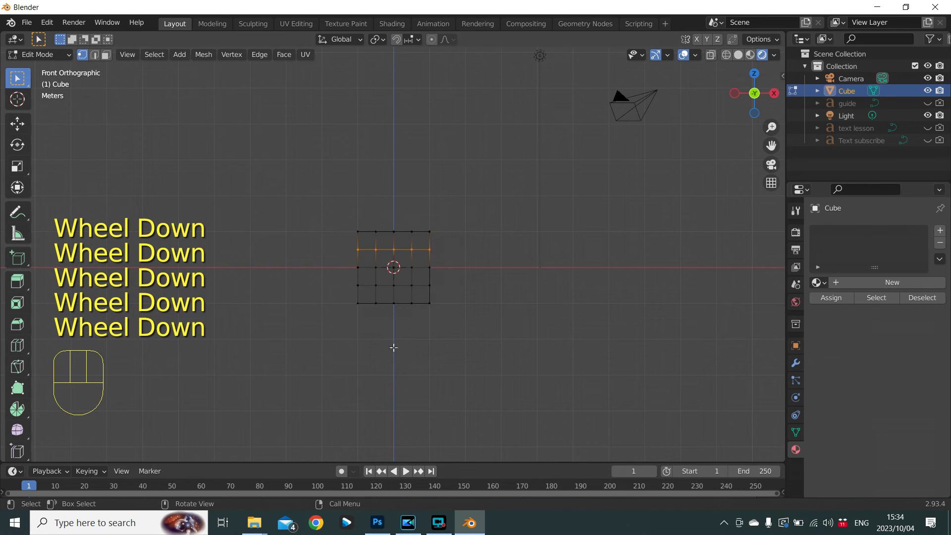
# Box-select the two lowest vertex rows of the front face and inspect the selection on the neighbouring faces
pyautogui.scroll(4, 394, 310)
pyautogui.scroll(3, 358, 224)
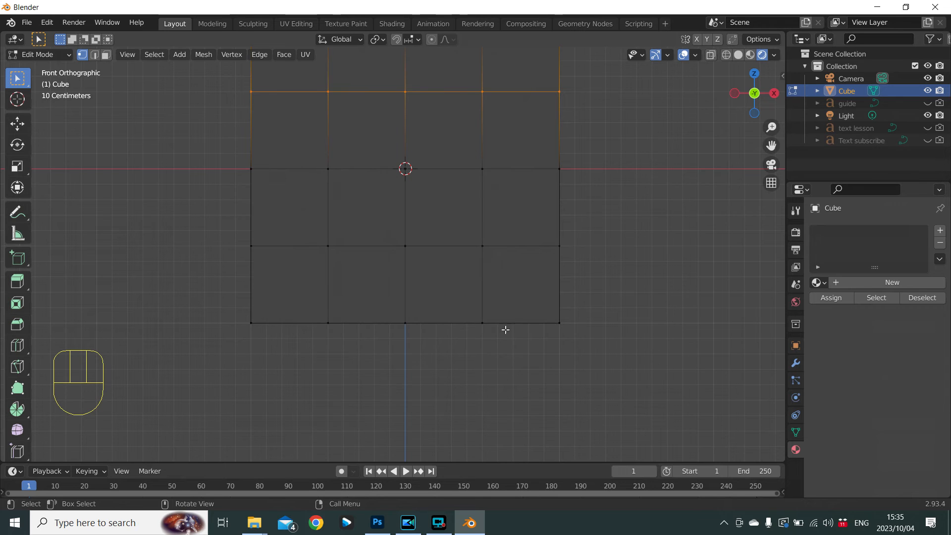
pyautogui.click(246, 253)
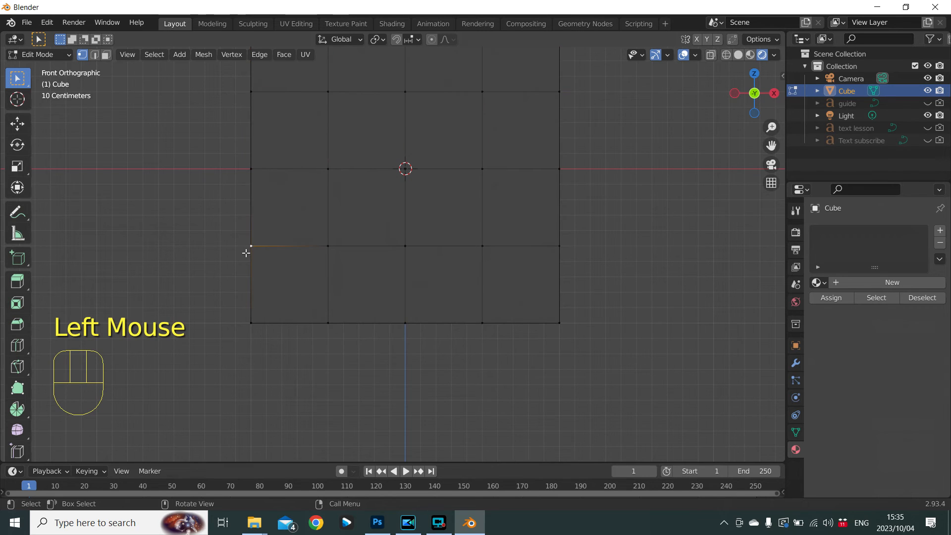
pyautogui.press('b')
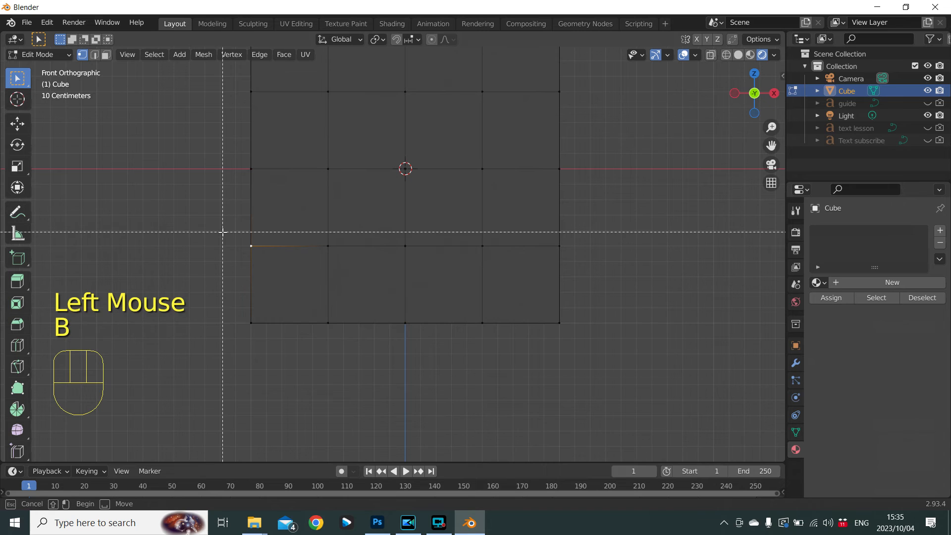
pyautogui.moveTo(223, 231); pyautogui.dragTo(607, 391)
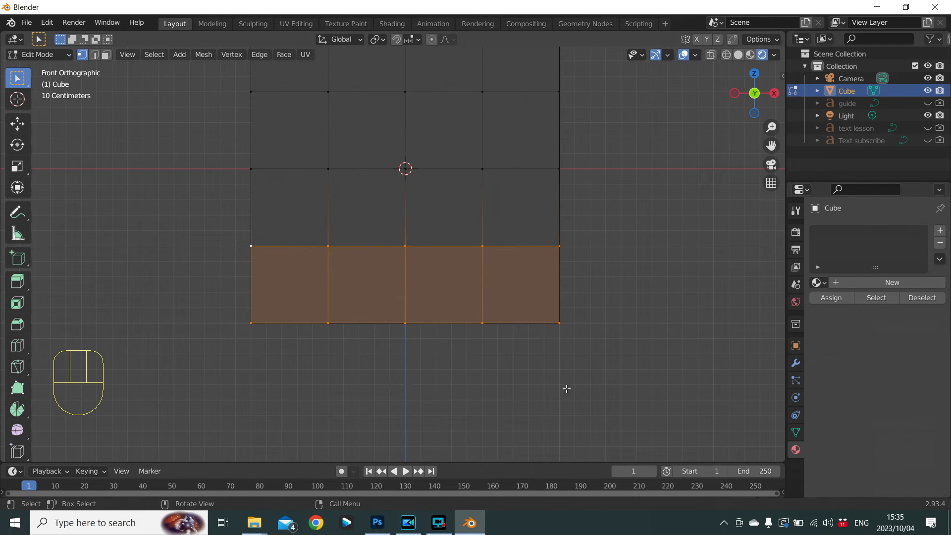
pyautogui.moveTo(566, 389); pyautogui.dragTo(473, 388, button='middle')
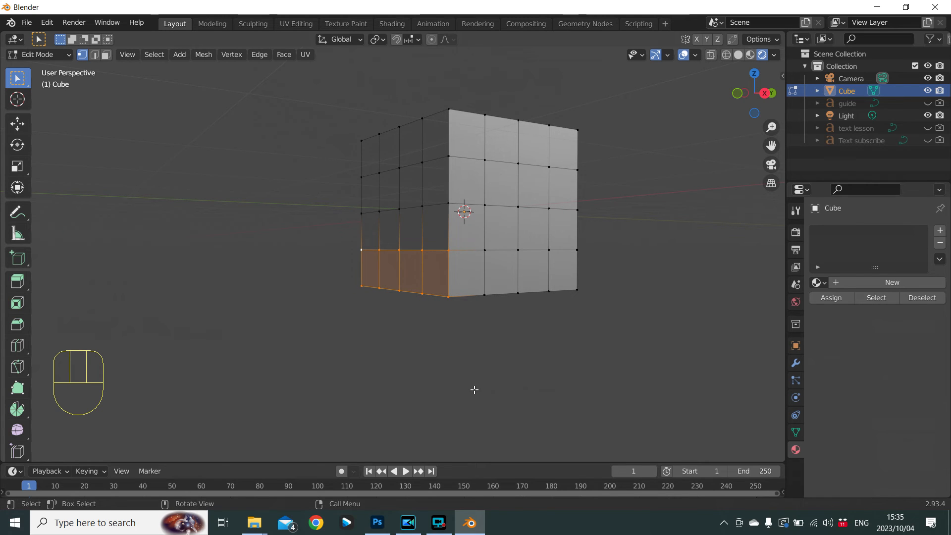
pyautogui.moveTo(637, 313); pyautogui.dragTo(571, 332, button='middle')
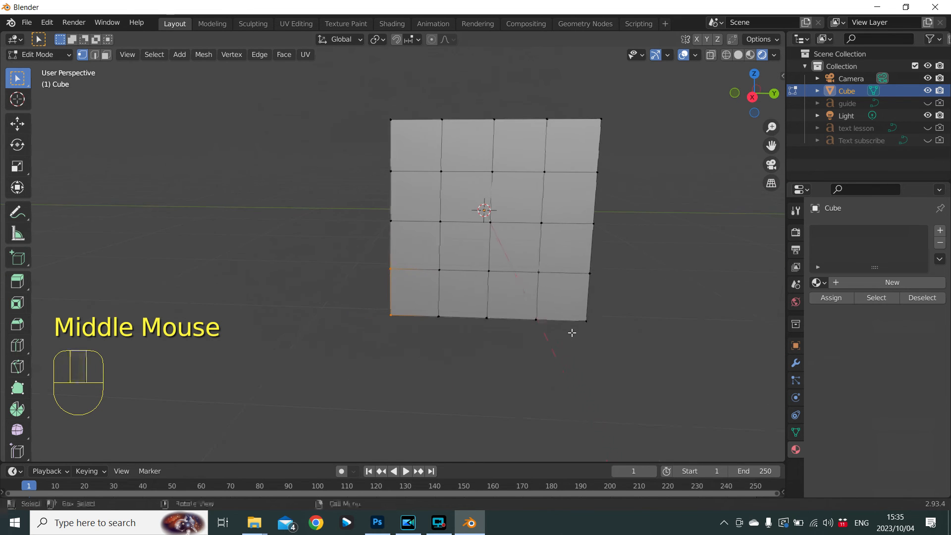
# In wireframe shading from the front, box-select the two lowest vertex rows through the whole cube, and return to rendered shading
pyautogui.press('KP_1')
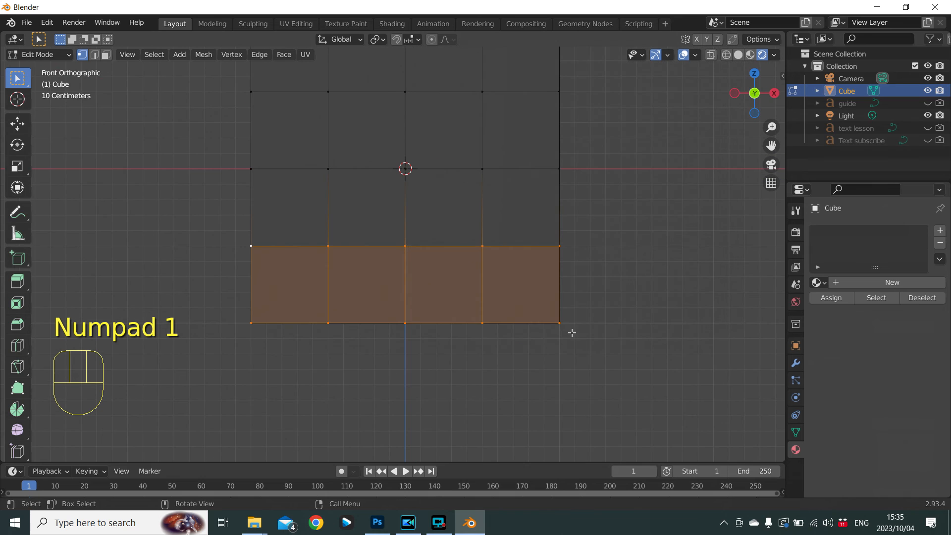
pyautogui.click(726, 59)
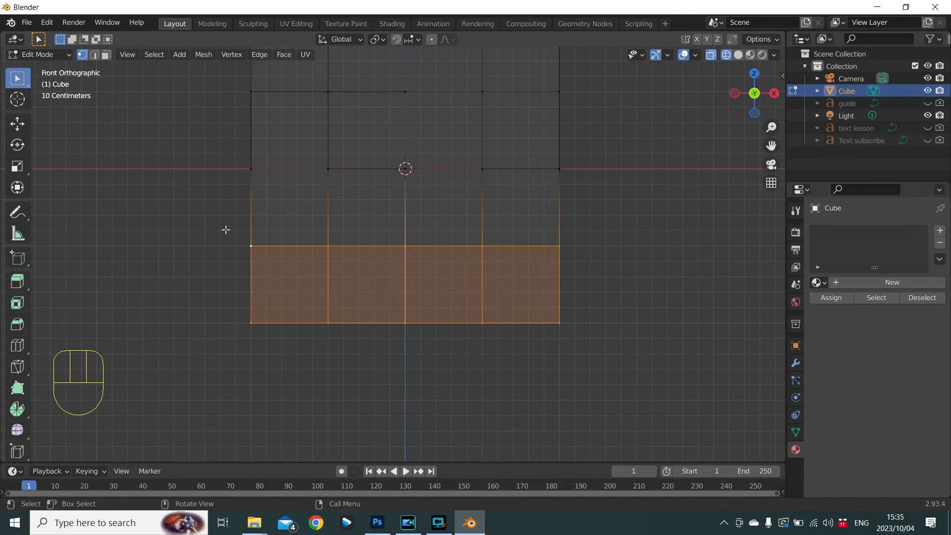
pyautogui.press('b')
pyautogui.moveTo(226, 230); pyautogui.dragTo(610, 381)
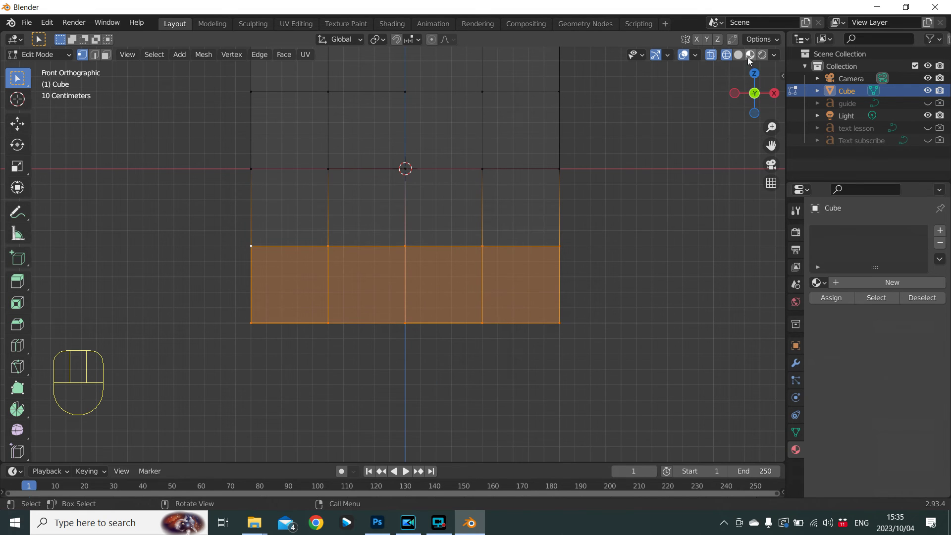
pyautogui.click(762, 55)
pyautogui.moveTo(655, 329)
pyautogui.mouseDown(button='middle')
pyautogui.moveTo(257, 344)
pyautogui.moveTo(651, 345)
pyautogui.mouseUp(button='middle')
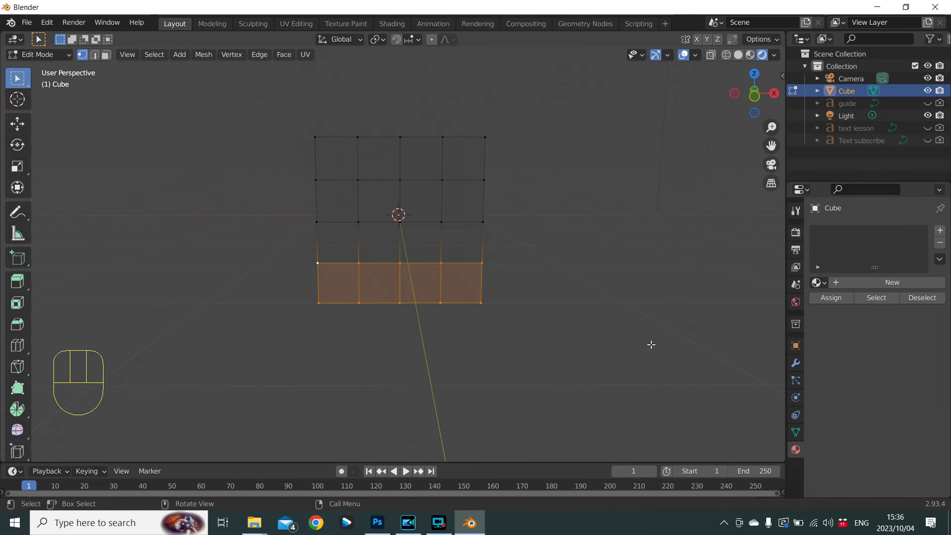
# Select the centre vertex of the front face, grow the selection twice, and shrink it twice
pyautogui.scroll(3, 411, 229)
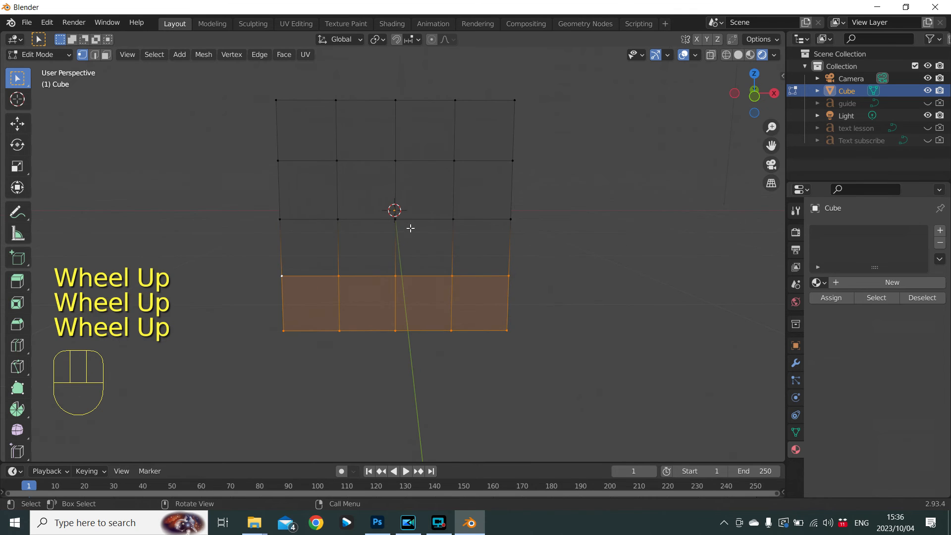
pyautogui.click(400, 225)
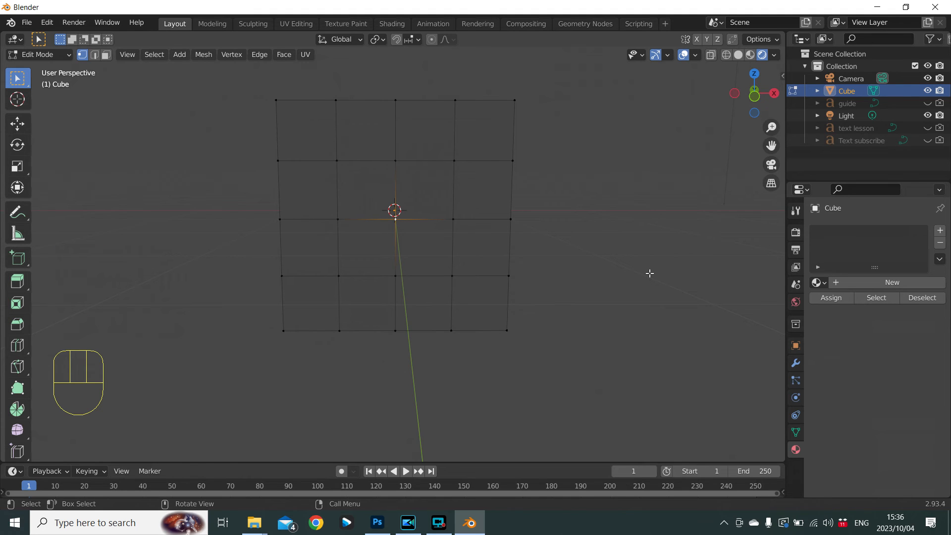
pyautogui.press('ctrl+KP_Add')
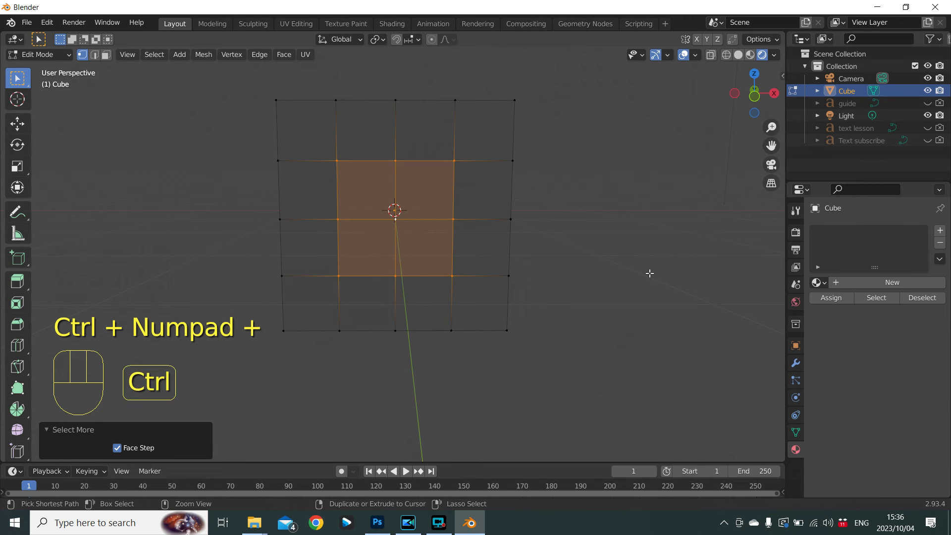
pyautogui.press('ctrl+KP_Add')
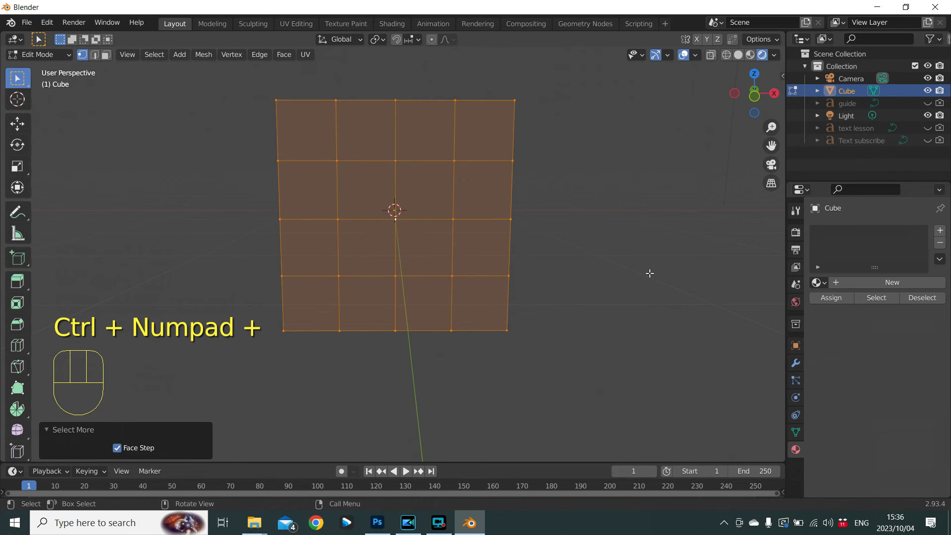
pyautogui.press('ctrl+KP_Subtract')
pyautogui.press('ctrl+KP_Subtract')
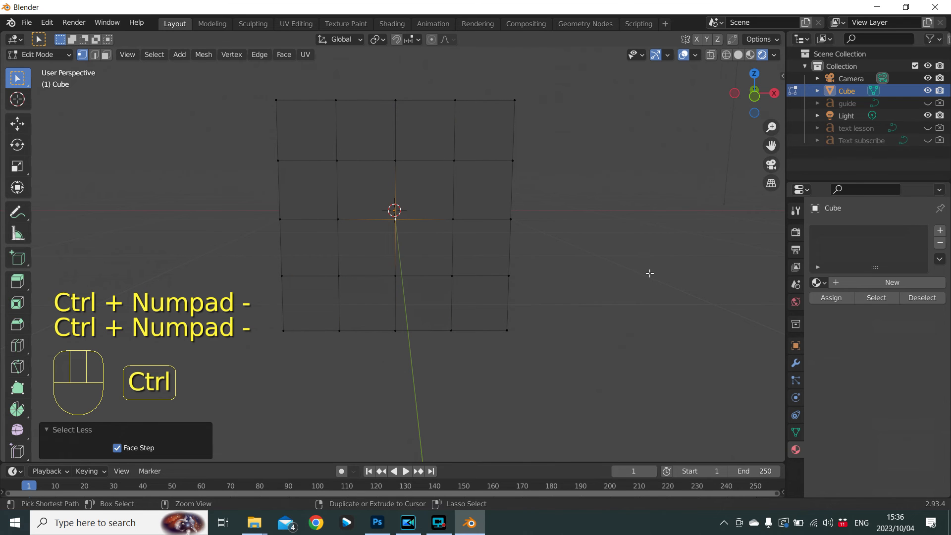
# Select the nearest top corner vertex of the cube, grow the selection three times, and shrink it three times
pyautogui.moveTo(648, 271); pyautogui.dragTo(557, 291, button='middle')
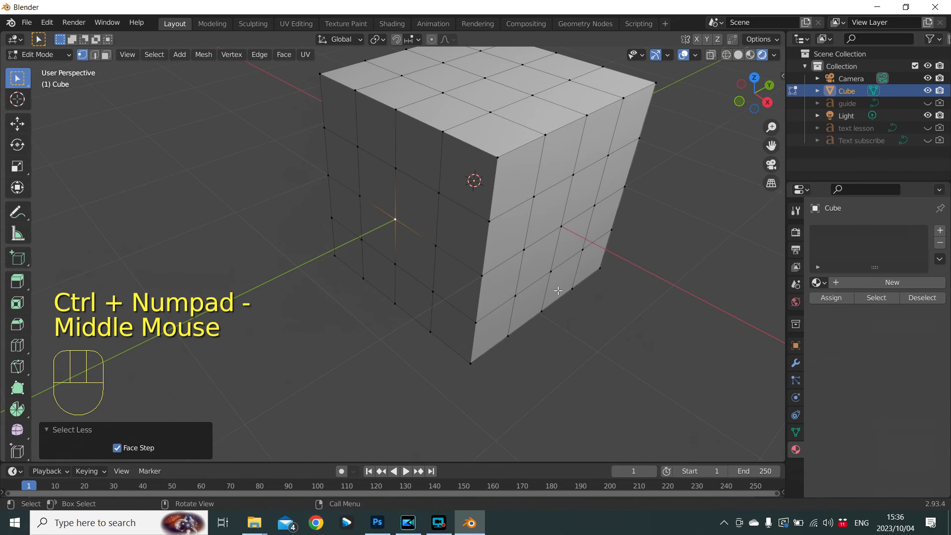
pyautogui.click(509, 164)
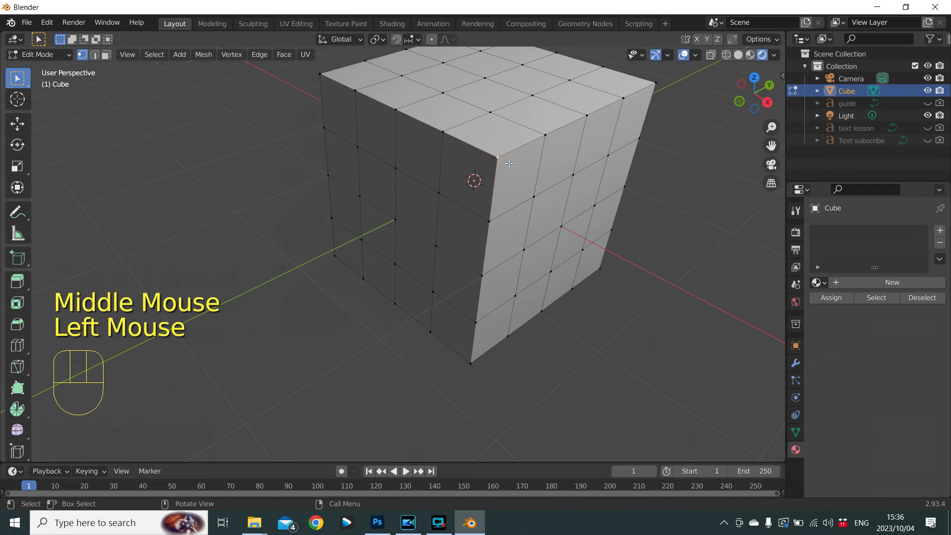
pyautogui.press('ctrl+KP_Add')
pyautogui.press('ctrl+KP_Add')
pyautogui.press('ctrl+KP_Add')
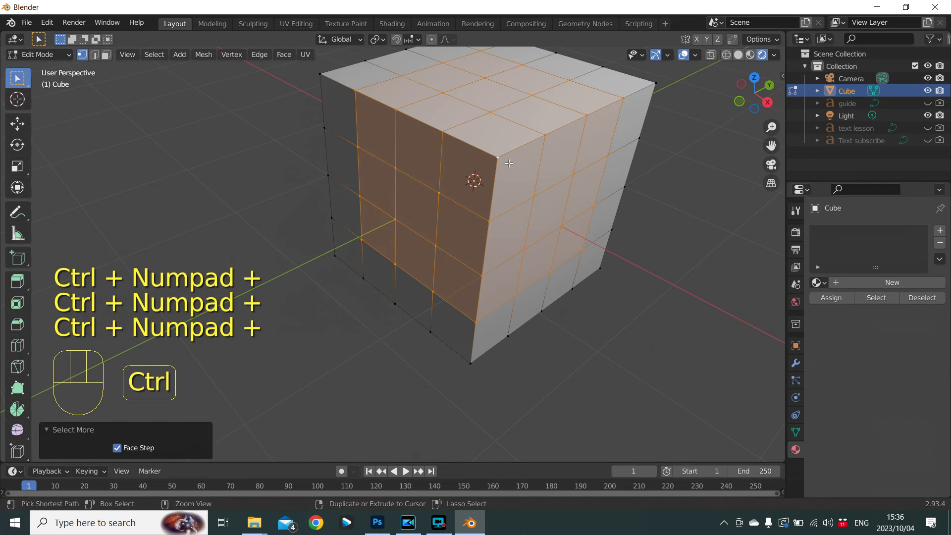
pyautogui.press('ctrl+KP_Subtract')
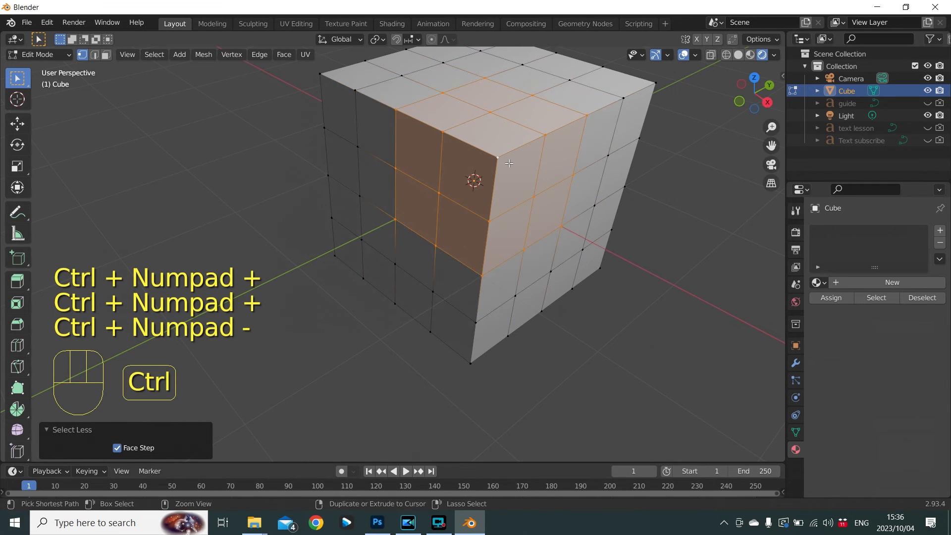
pyautogui.press('ctrl+KP_Subtract')
pyautogui.press('ctrl+KP_Subtract')
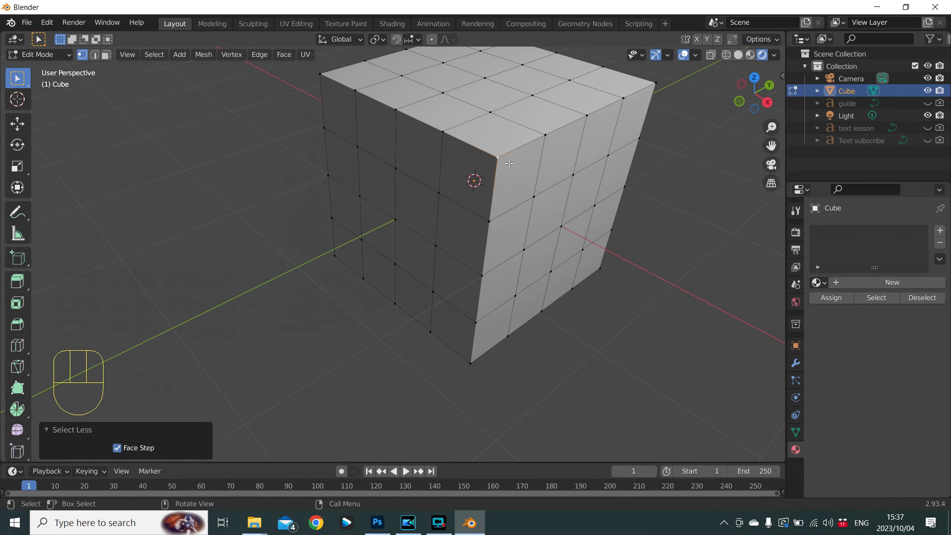
# Select the centre vertex of the top face, grow the selection once, and move it up about 0.39 m along Z
pyautogui.scroll(-2, 509, 164)
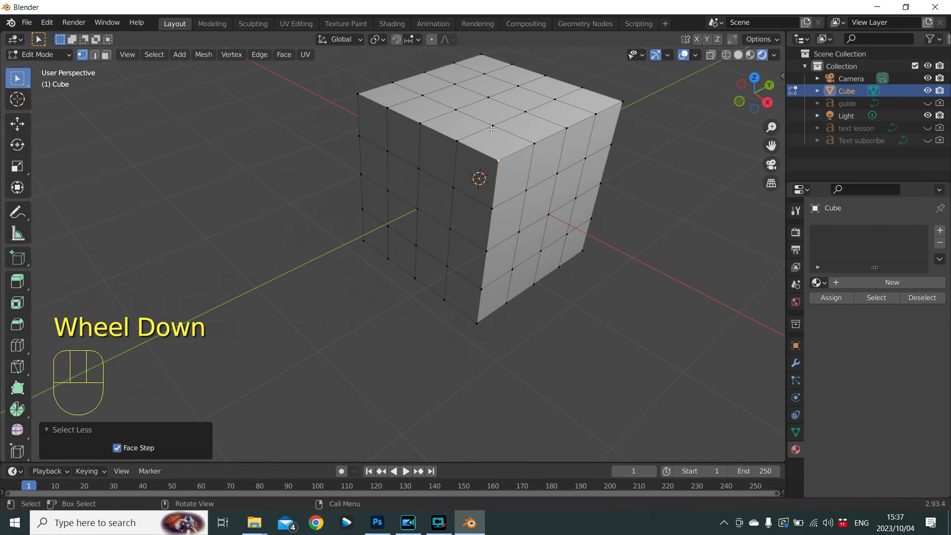
pyautogui.click(491, 99)
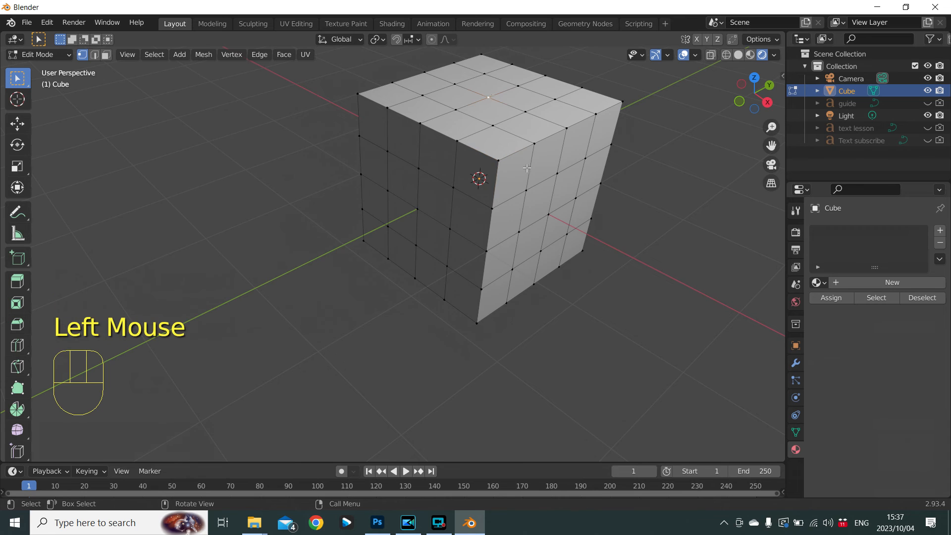
pyautogui.press('ctrl+KP_Add')
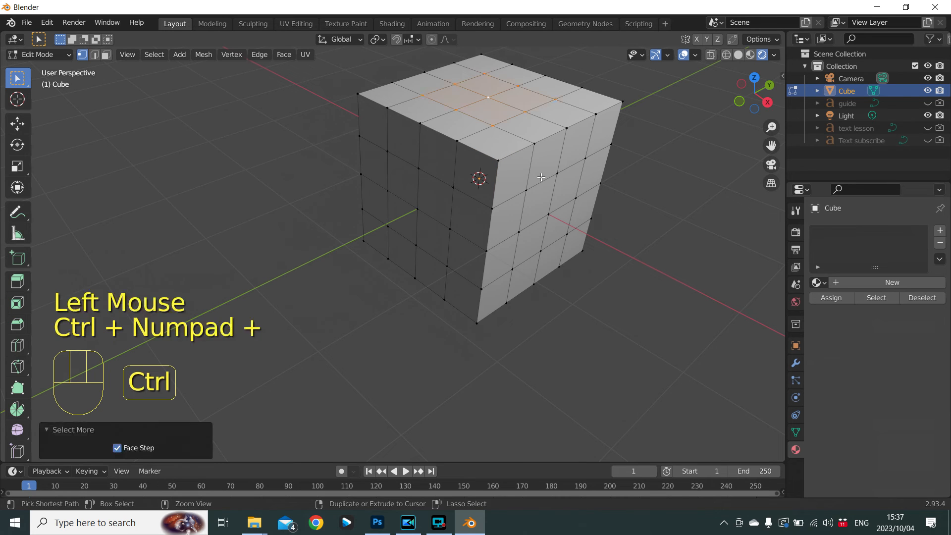
pyautogui.scroll(-2, 415, 281)
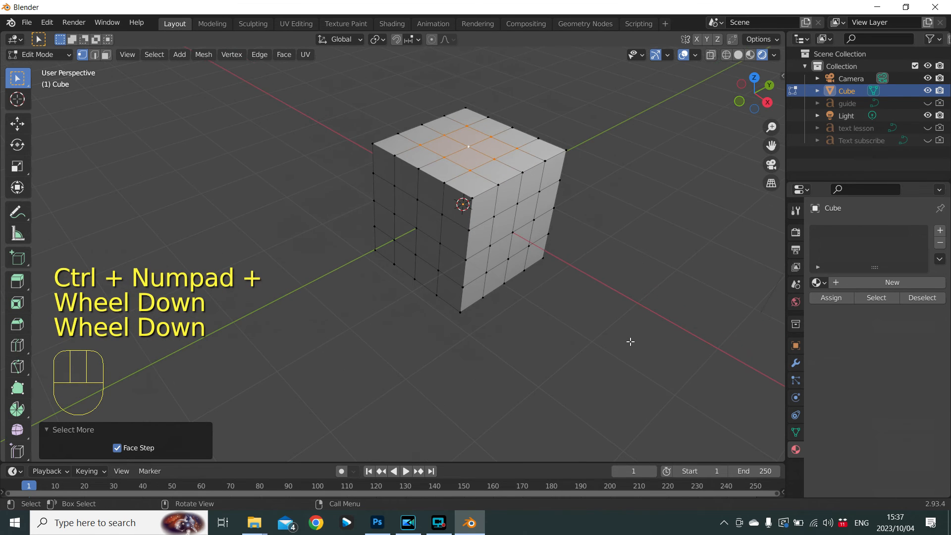
pyautogui.press('g')
pyautogui.press('z')
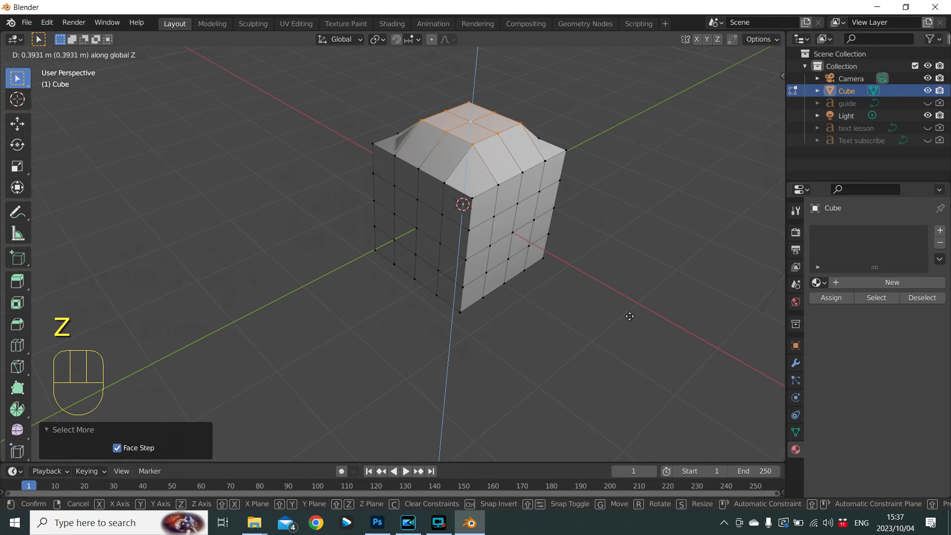
pyautogui.click(629, 316)
# Select the centre vertex of the bright side face, grow the selection once, and move it inward about -0.31 m along X
pyautogui.click(514, 234)
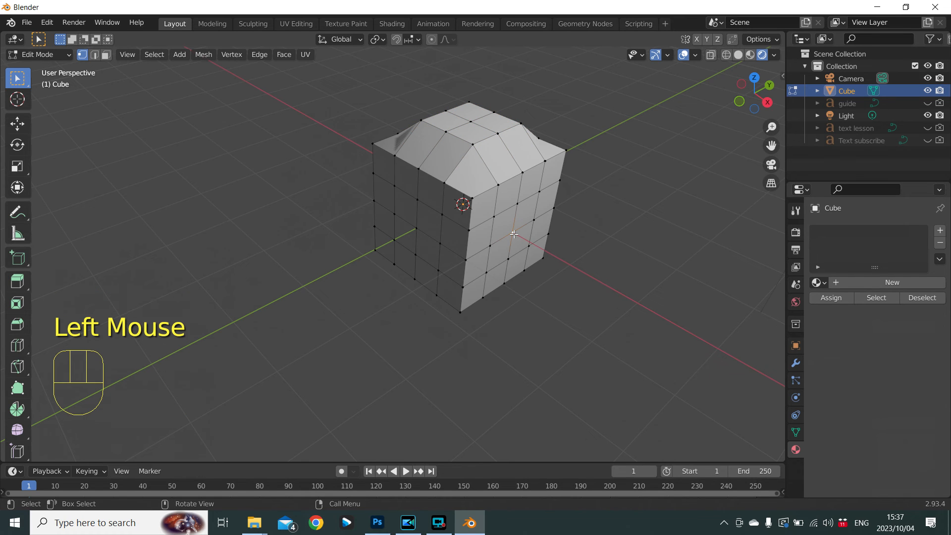
pyautogui.press('ctrl+KP_Add')
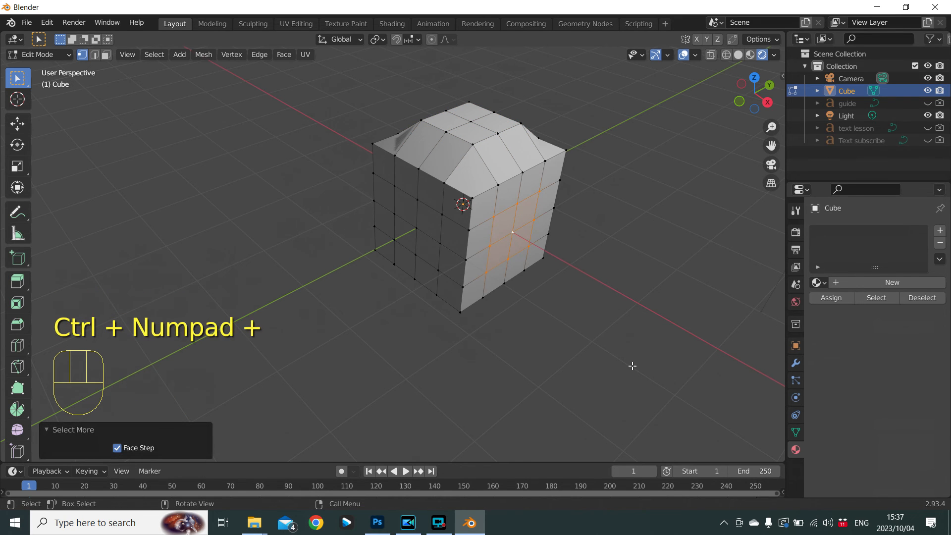
pyautogui.press('g')
pyautogui.press('x')
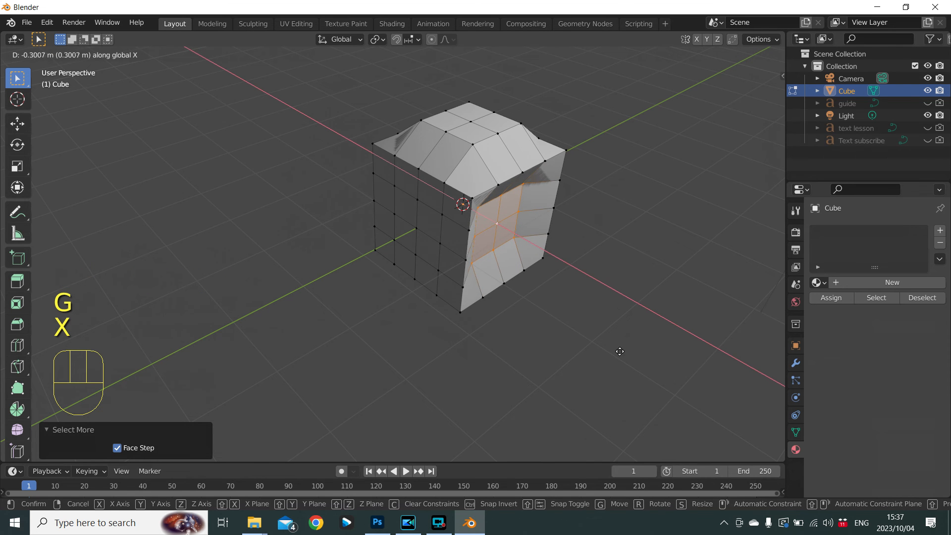
pyautogui.click(620, 347)
pyautogui.moveTo(489, 336); pyautogui.dragTo(486, 164, button='middle')
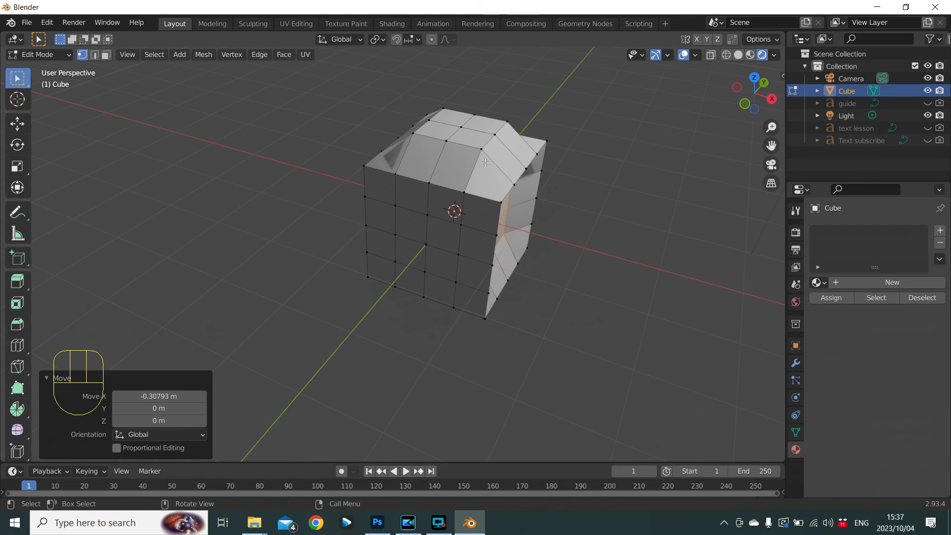
# Select the centre vertex of the raised top face and move it up about 0.99 m along Z
pyautogui.click(460, 125)
pyautogui.scroll(-3, 482, 282)
pyautogui.press('g')
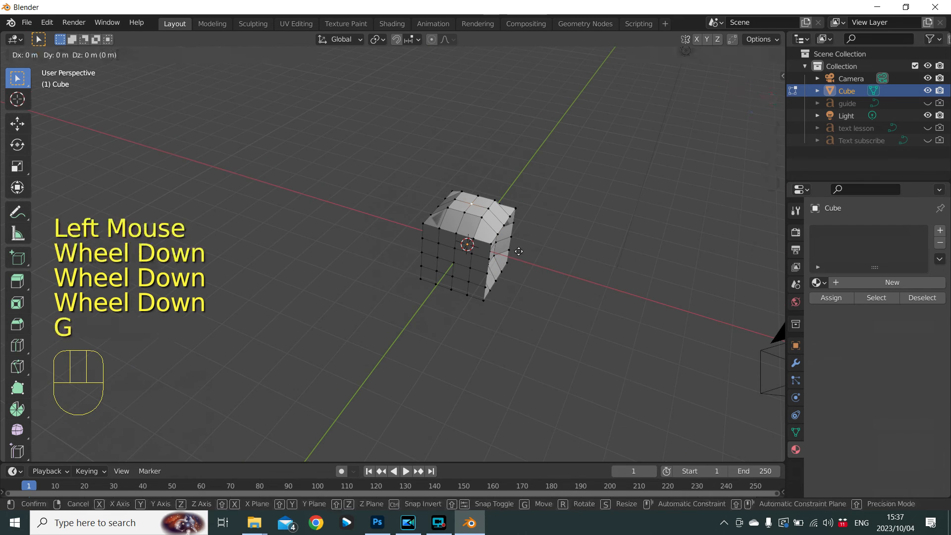
pyautogui.press('z')
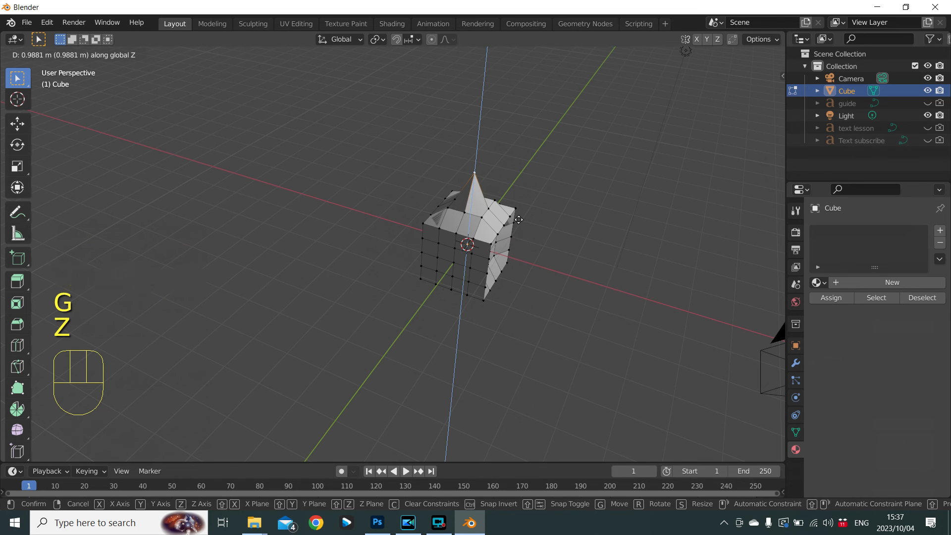
pyautogui.click(519, 219)
# Select the centre vertex of the front face and pull it outward about -1.99 m along Y
pyautogui.click(458, 264)
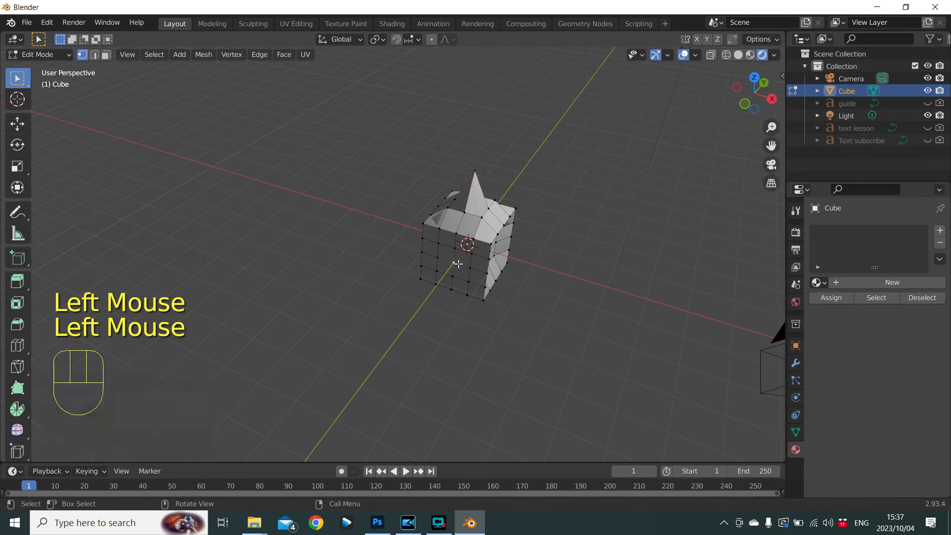
pyautogui.press('g')
pyautogui.press('y')
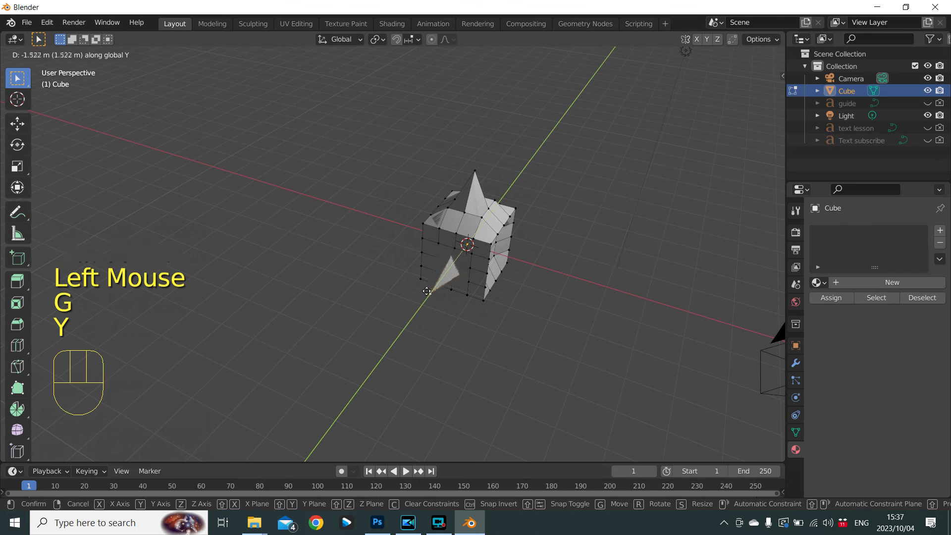
pyautogui.click(419, 299)
# Loop-select the lowest horizontal edge loop above the cube's base and scale it outward into a flared skirt
pyautogui.moveTo(419, 299); pyautogui.dragTo(484, 322, button='middle')
pyautogui.scroll(1, 484, 322)
pyautogui.scroll(5, 396, 312)
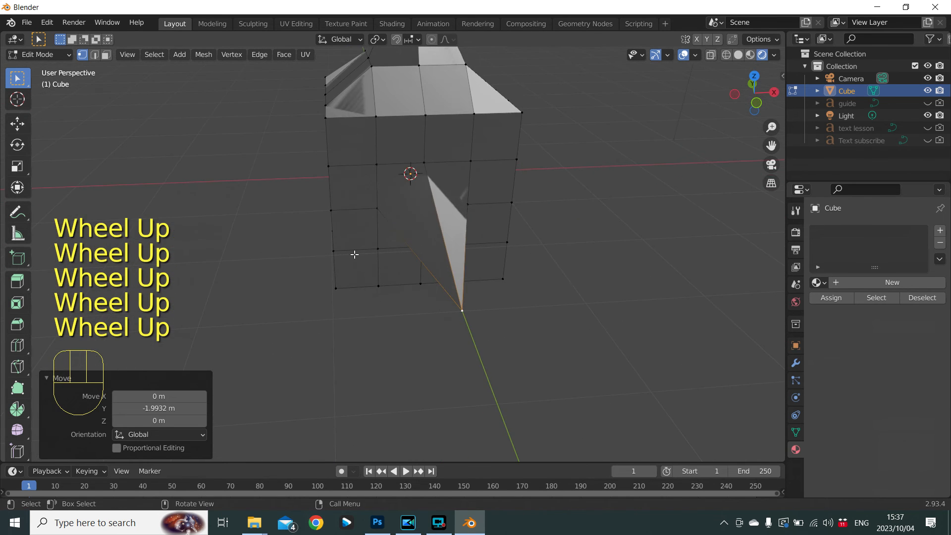
pyautogui.press('alt')
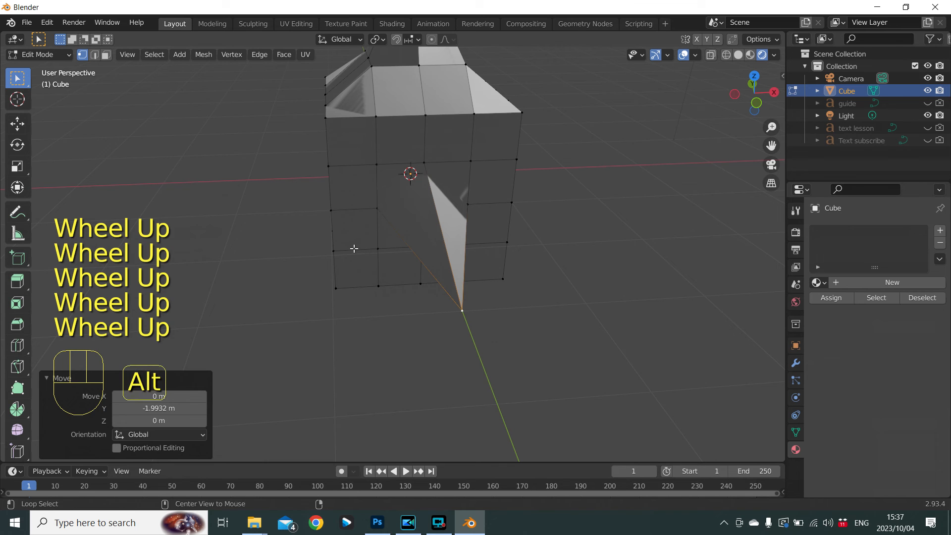
pyautogui.keyDown('alt'); pyautogui.click(354, 248); pyautogui.keyUp('alt')
pyautogui.moveTo(453, 329); pyautogui.dragTo(368, 330, button='middle')
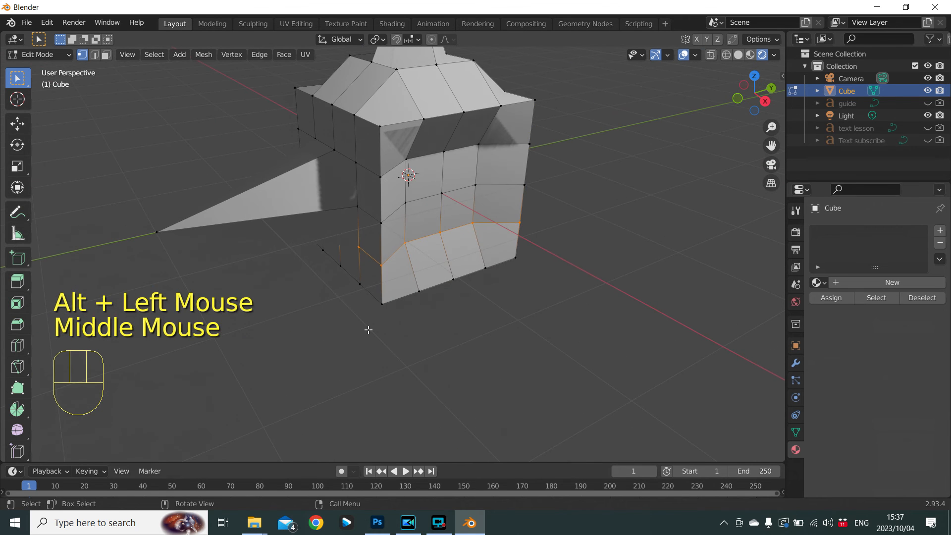
pyautogui.press('s')
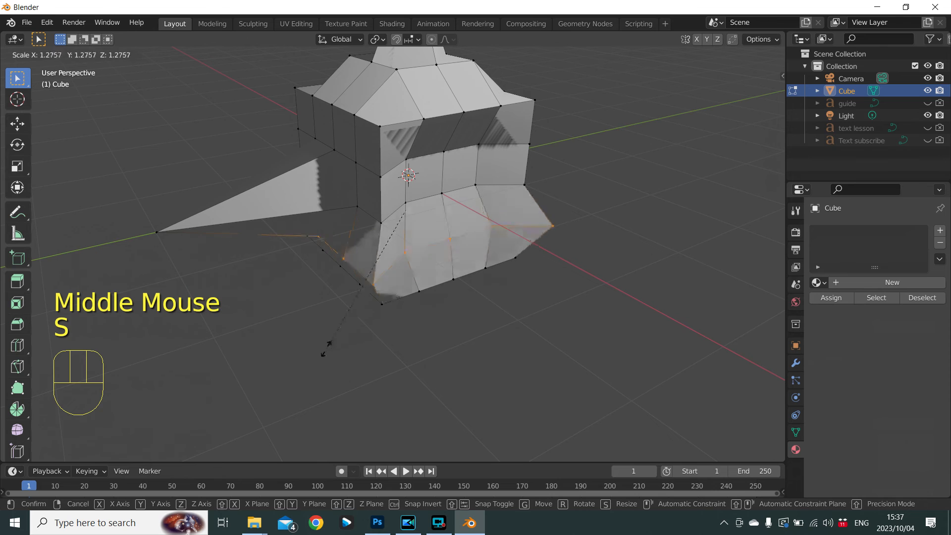
pyautogui.click(282, 380)
# Return to Object Mode and duplicate the deformed cube in place
pyautogui.press('Tab')
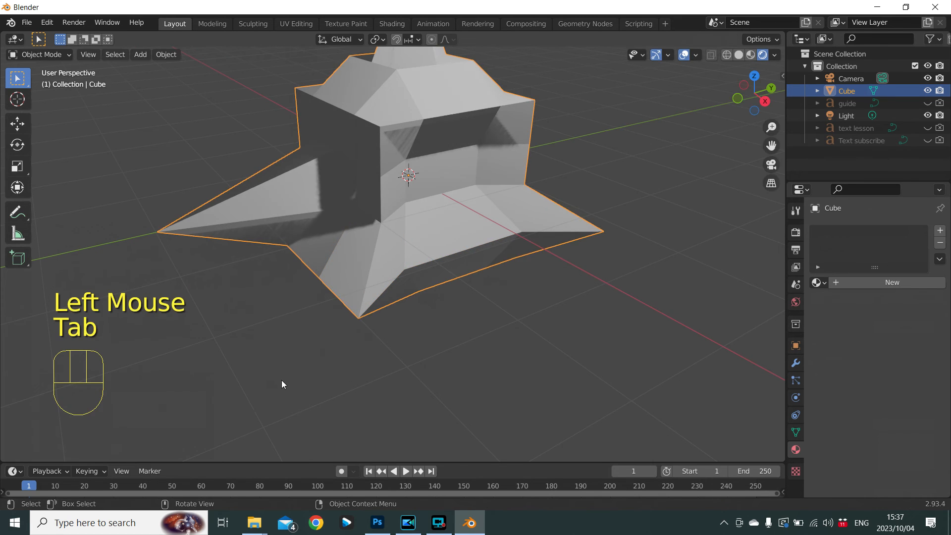
pyautogui.scroll(-2, 307, 372)
pyautogui.moveTo(341, 363); pyautogui.dragTo(457, 316, button='middle')
pyautogui.scroll(3, 289, 255)
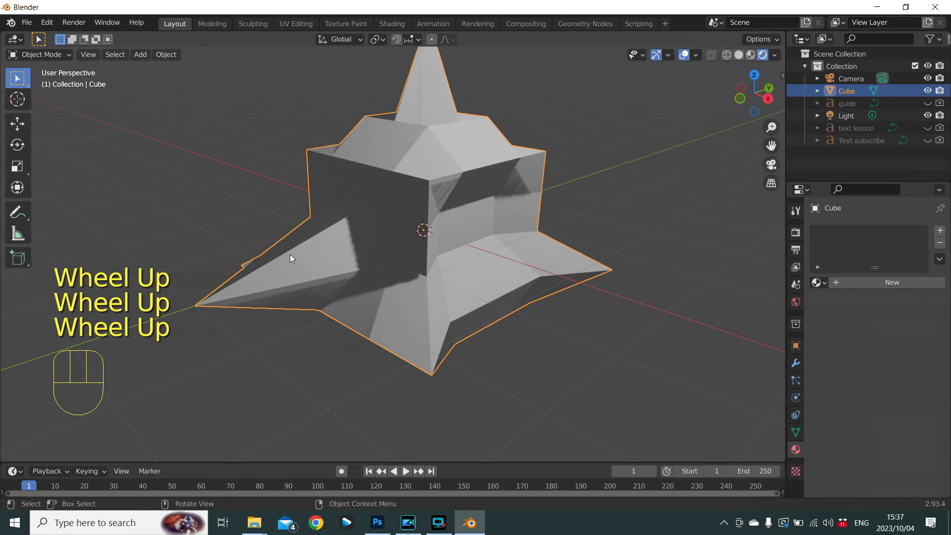
pyautogui.scroll(-2, 289, 255)
pyautogui.scroll(3, 353, 183)
pyautogui.scroll(2, 333, 267)
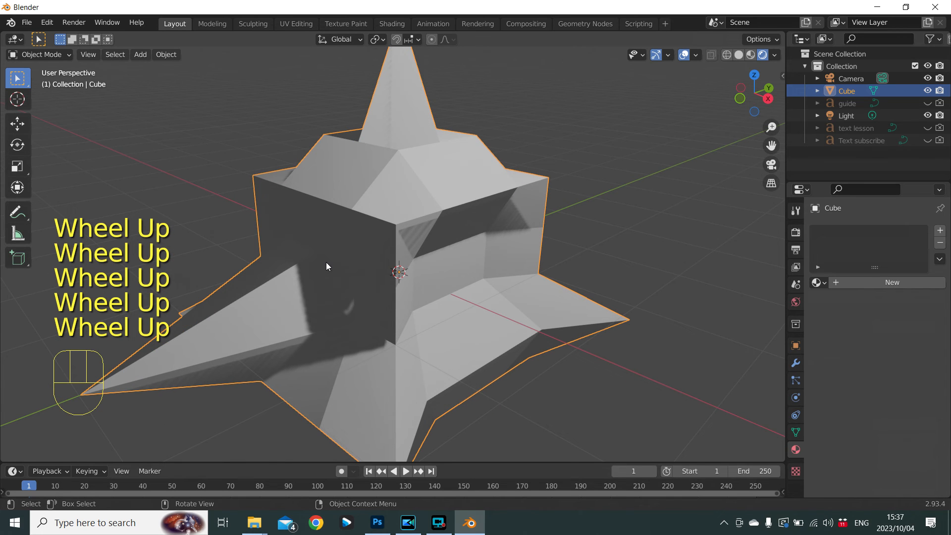
pyautogui.scroll(-3, 326, 264)
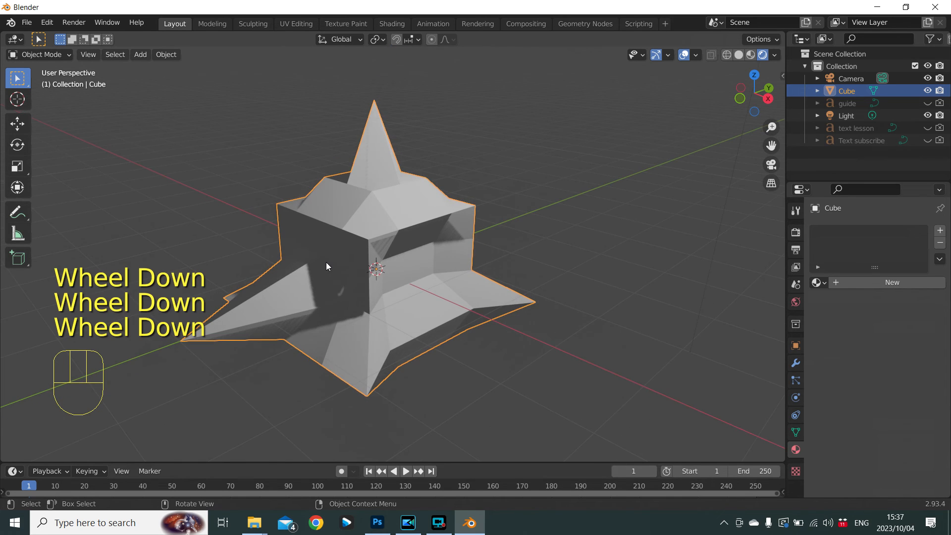
pyautogui.hotkey('shift', 'd')
pyautogui.press('KP_Enter')
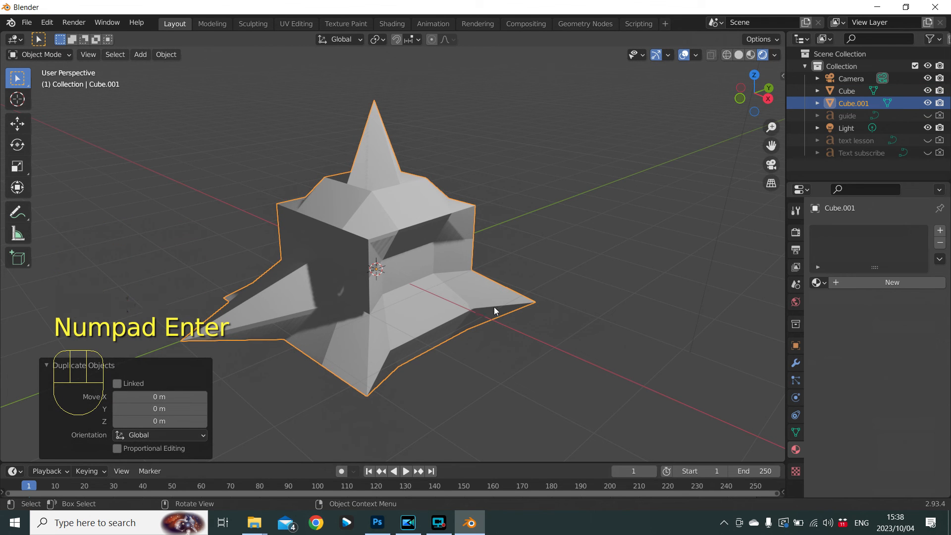
# Select the duplicate rather than the original cube and move it about -5.14 m along X
pyautogui.click(847, 92)
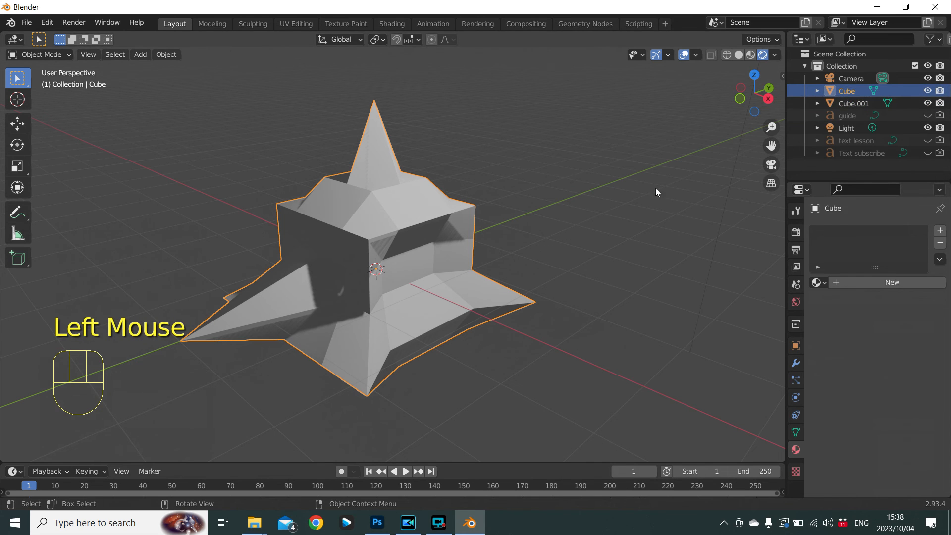
pyautogui.click(852, 103)
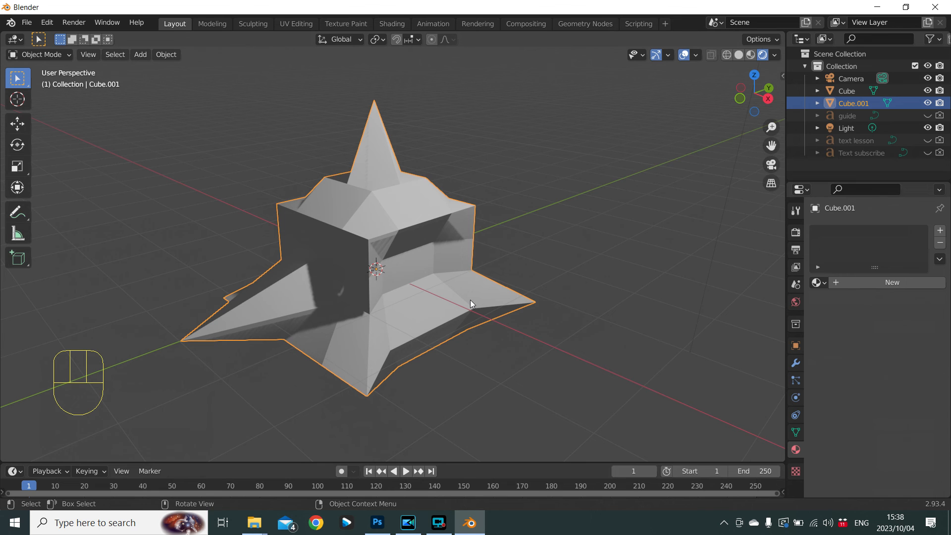
pyautogui.press('g')
pyautogui.press('x')
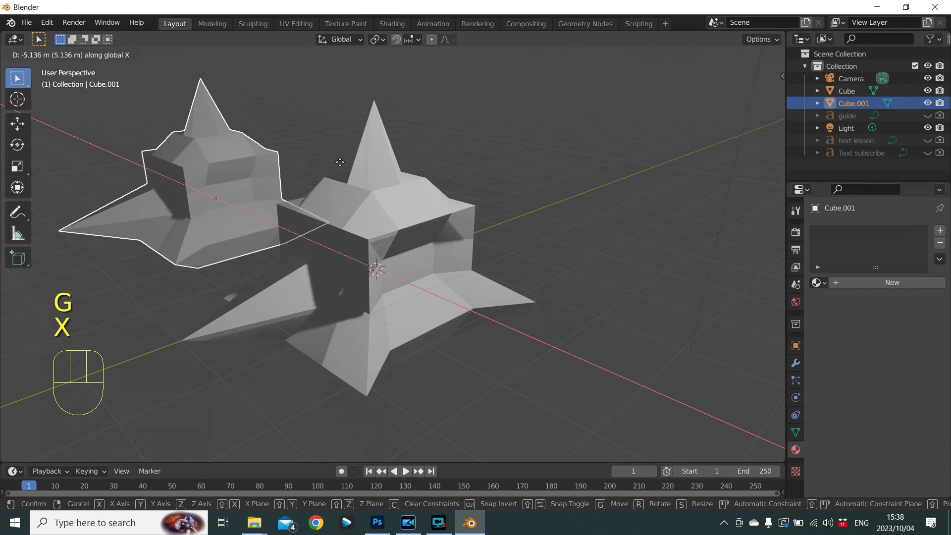
pyautogui.click(339, 162)
pyautogui.scroll(-2, 394, 317)
pyautogui.moveTo(397, 331); pyautogui.dragTo(415, 309, button='middle')
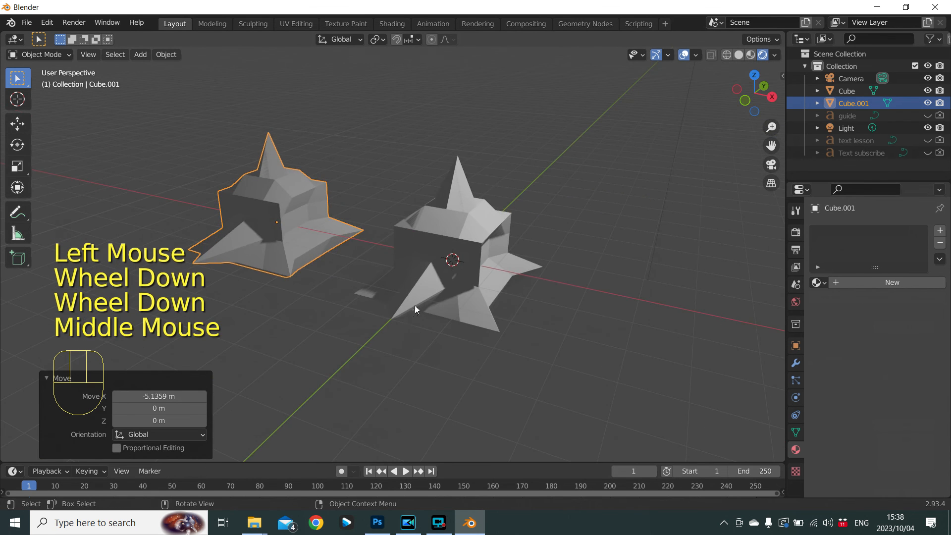
# Toggle the original cube's visibility off and on, and hide the duplicate Cube.001 from both viewport and render
pyautogui.click(927, 91)
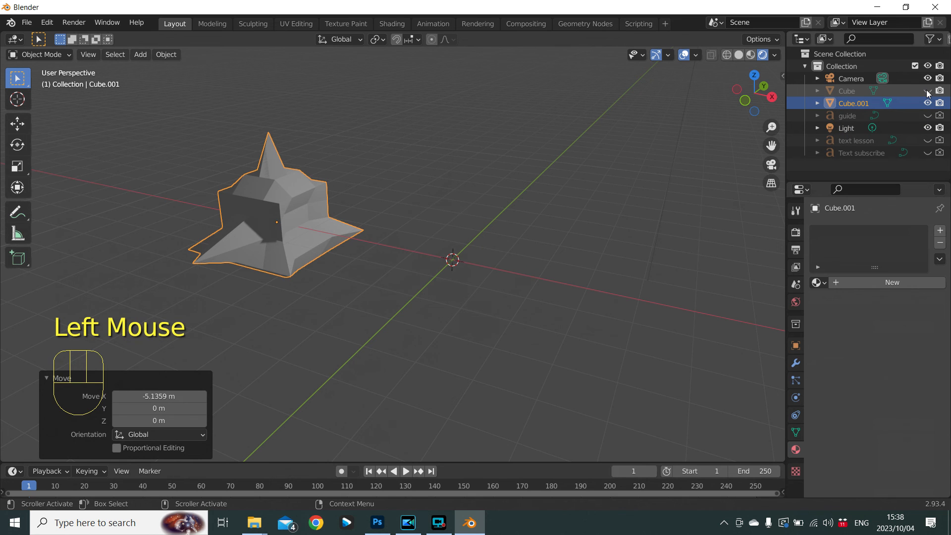
pyautogui.click(928, 91)
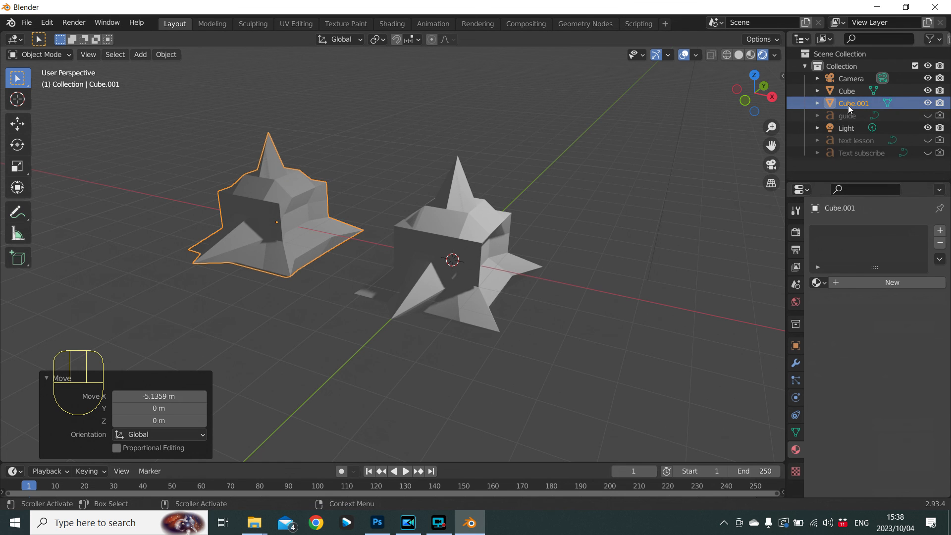
pyautogui.click(927, 102)
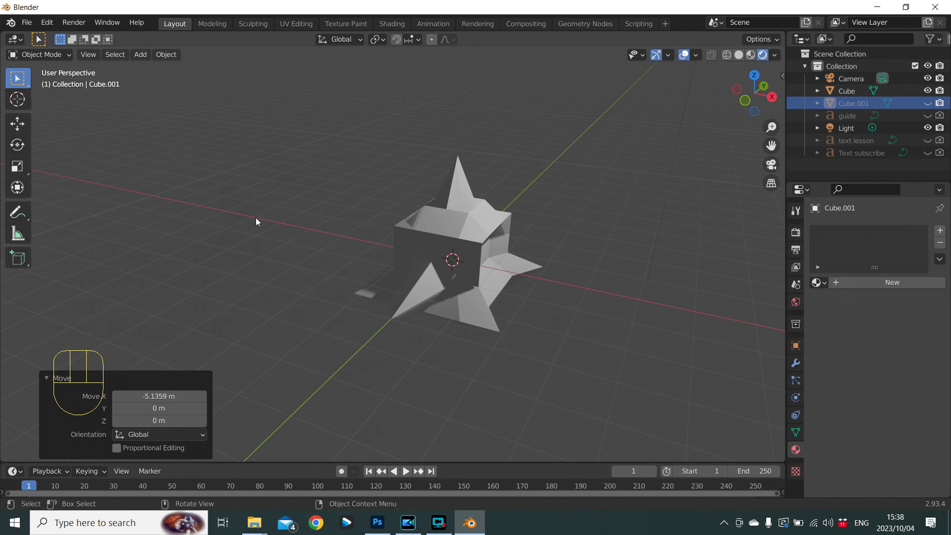
pyautogui.click(940, 104)
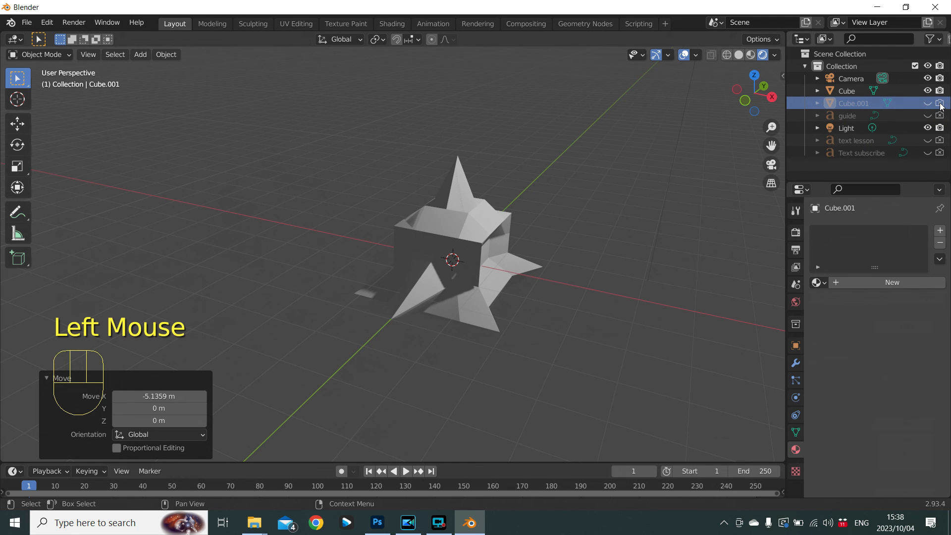
# In Edit Mode on the original cube, move the vertex at the front foot of the top spike about -4.39 m along Y
pyautogui.click(422, 229)
pyautogui.press('Tab')
pyautogui.click(422, 229)
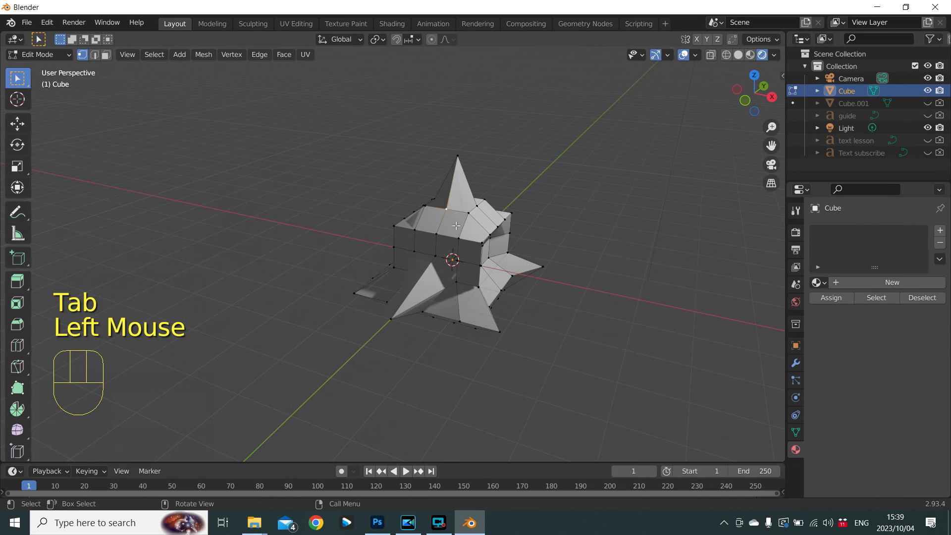
pyautogui.press('g')
pyautogui.press('y')
pyautogui.click(315, 280)
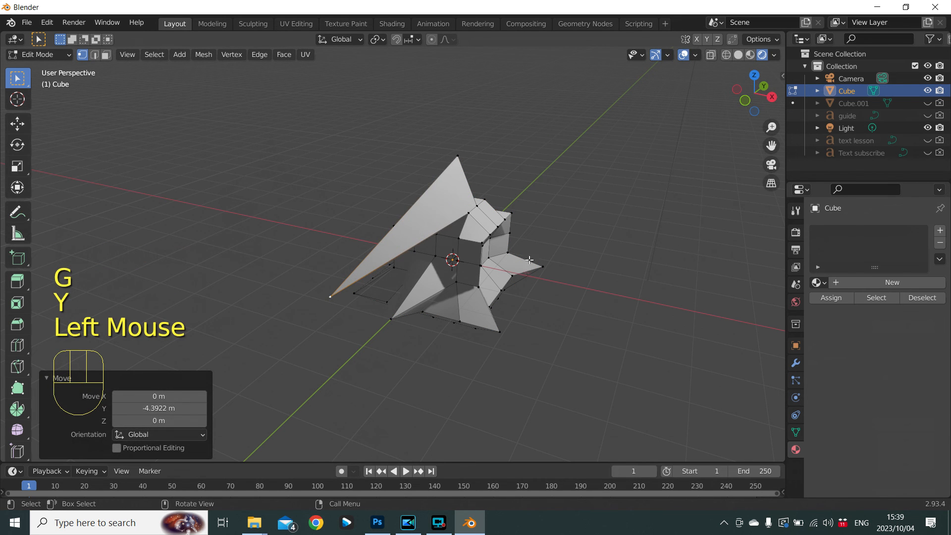
# Select the upper vertex on the far edge of the X side face and pull it out about 2.93 m along X
pyautogui.click(523, 233)
pyautogui.press('g')
pyautogui.press('x')
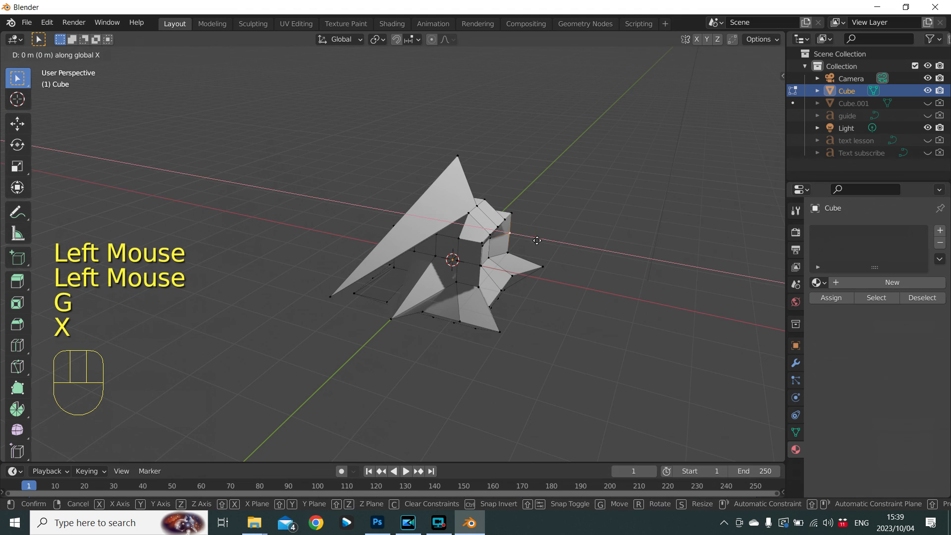
pyautogui.click(655, 270)
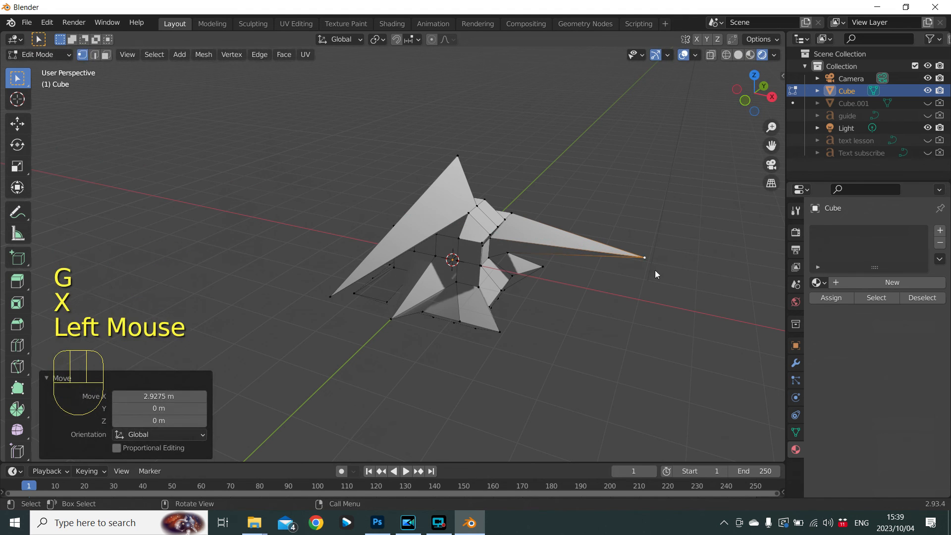
# Return to Object Mode and delete the distorted original cube
pyautogui.press('Tab')
pyautogui.moveTo(560, 307); pyautogui.dragTo(606, 234, button='middle')
pyautogui.press('x')
pyautogui.click(605, 235)
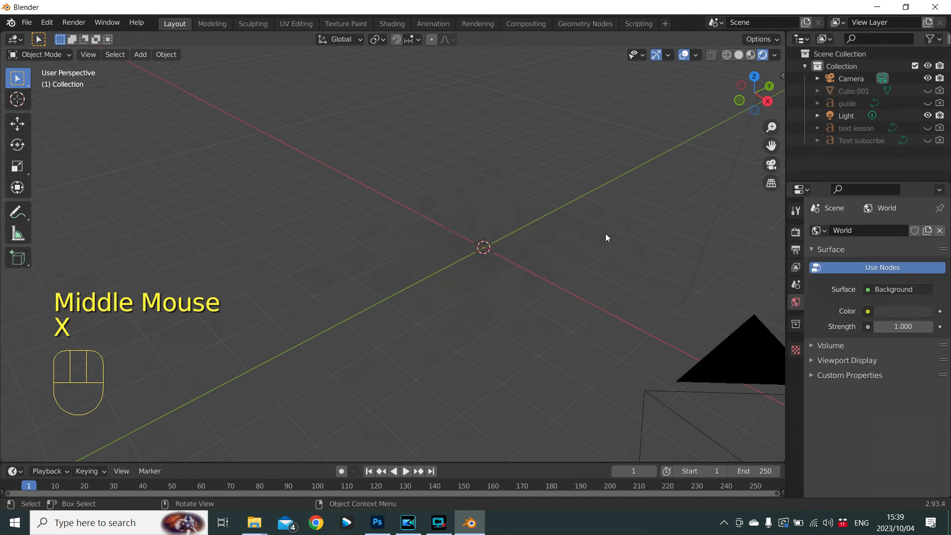
# Show the backup Cube.001 in the viewport, re-enable it for rendering, and select it
pyautogui.click(927, 91)
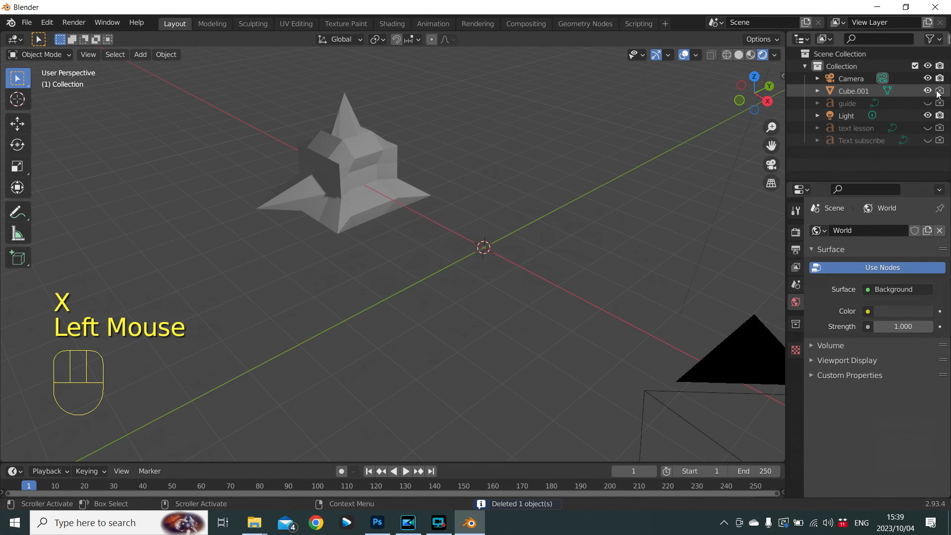
pyautogui.click(939, 91)
pyautogui.click(858, 91)
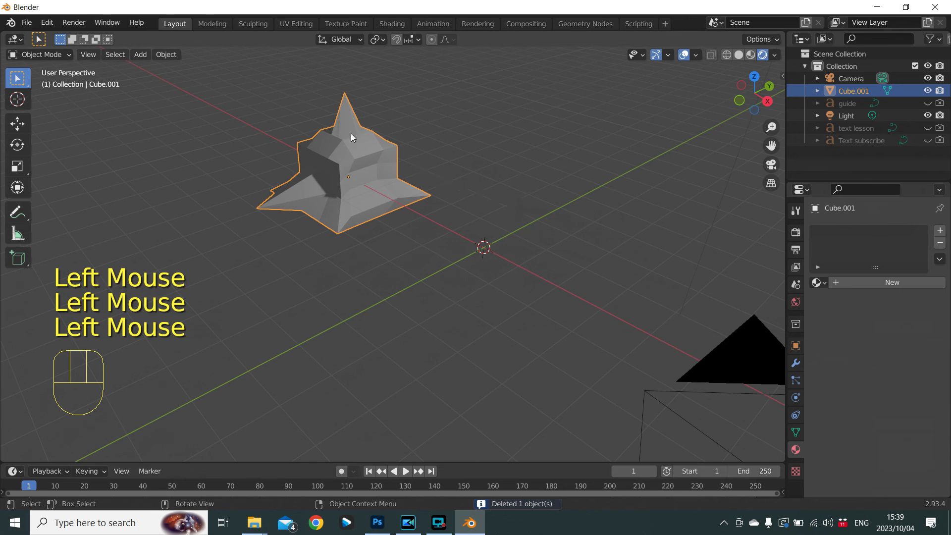
# Move the backup cube about 4.84 m along X, back towards the world origin
pyautogui.scroll(3, 333, 117)
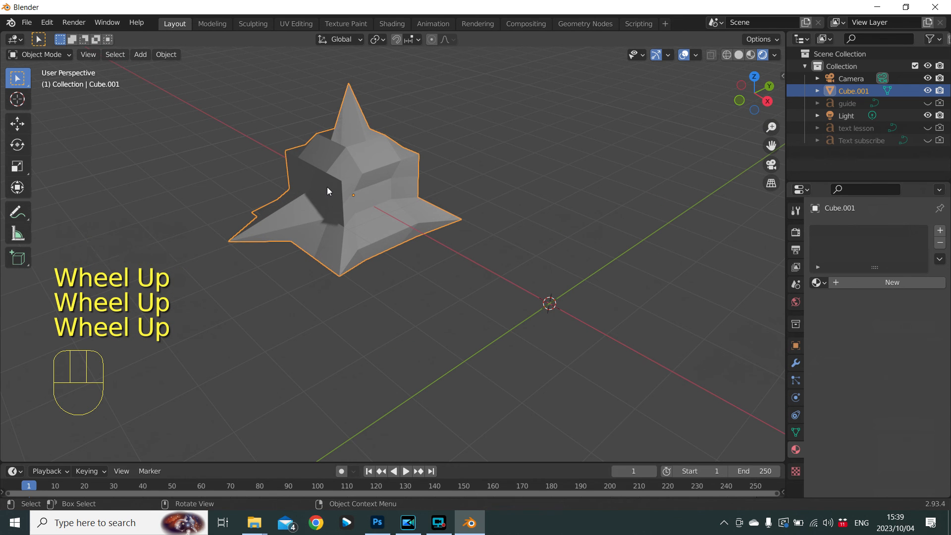
pyautogui.press('g')
pyautogui.press('x')
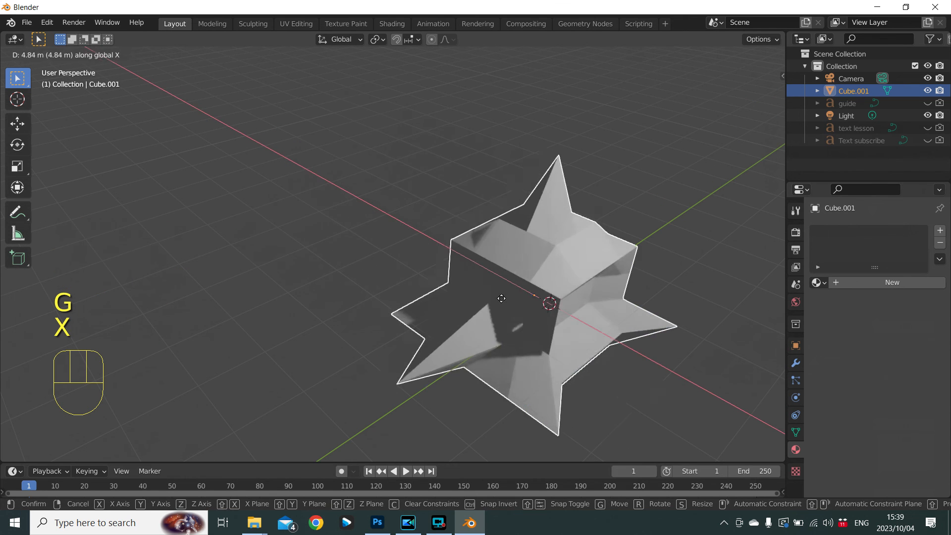
pyautogui.click(502, 298)
pyautogui.scroll(-3, 412, 136)
pyautogui.scroll(3, 534, 301)
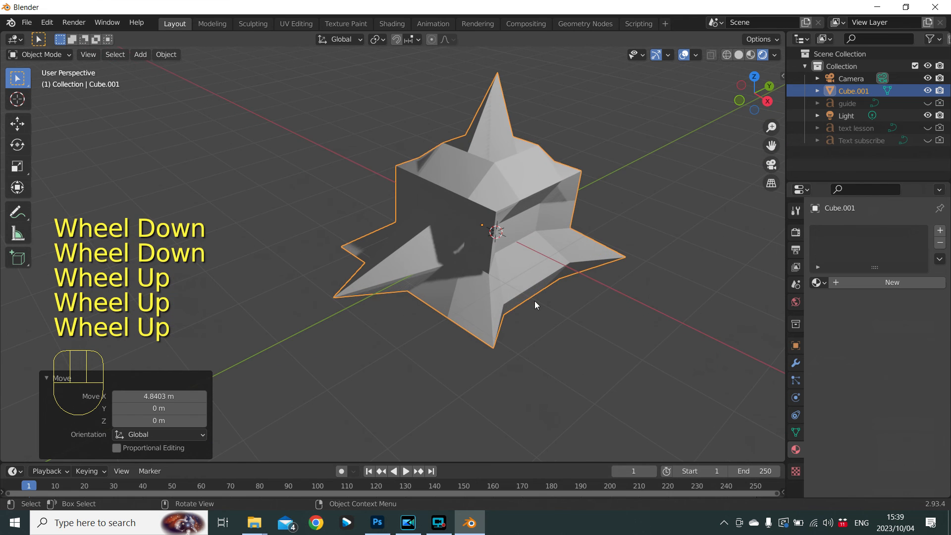
pyautogui.scroll(2, 576, 99)
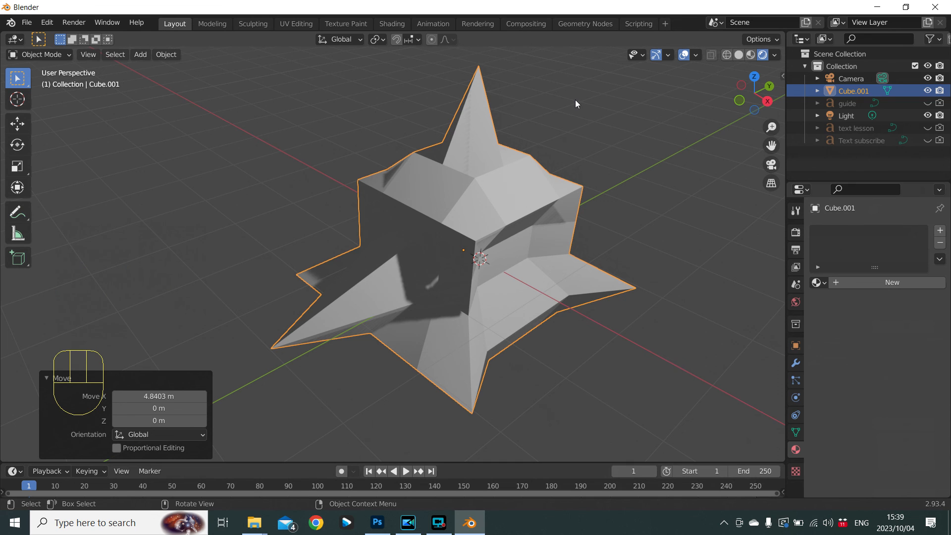
# Save the scene as untitled.blend in the D:\documents\wordpress\zero2hero folder
pyautogui.click(27, 22)
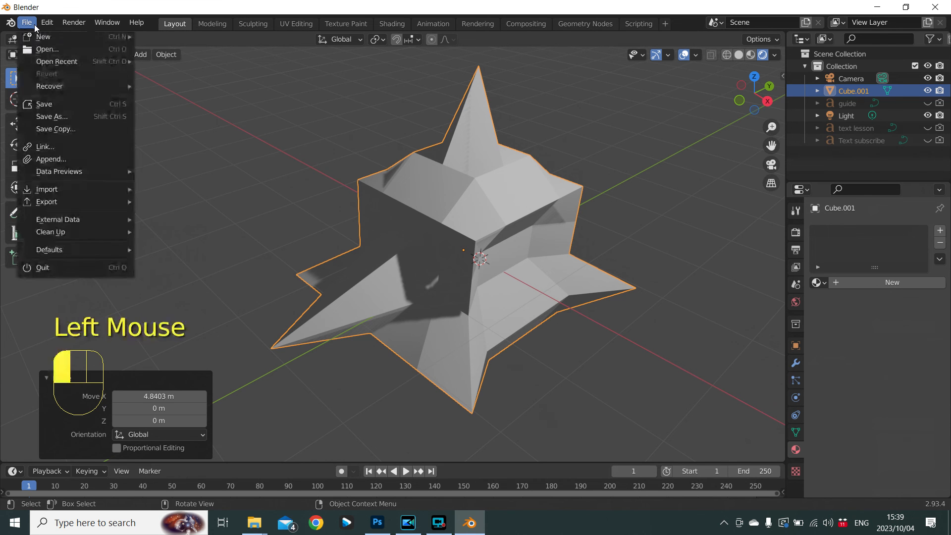
pyautogui.click(49, 115)
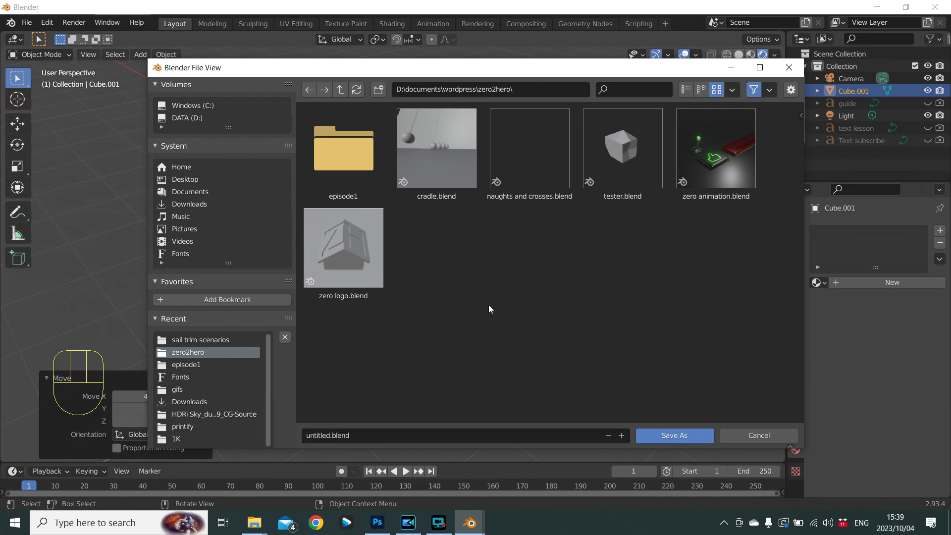
pyautogui.click(341, 438)
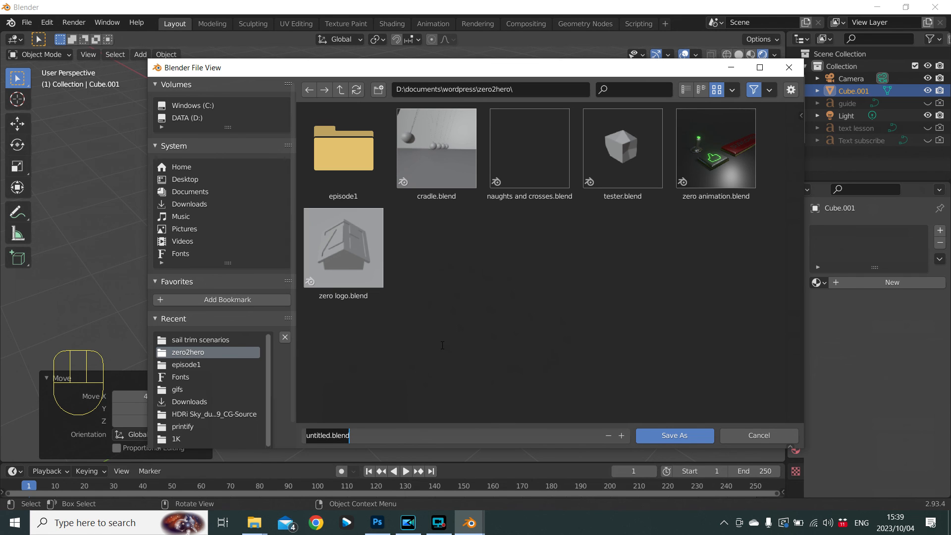
pyautogui.click(686, 435)
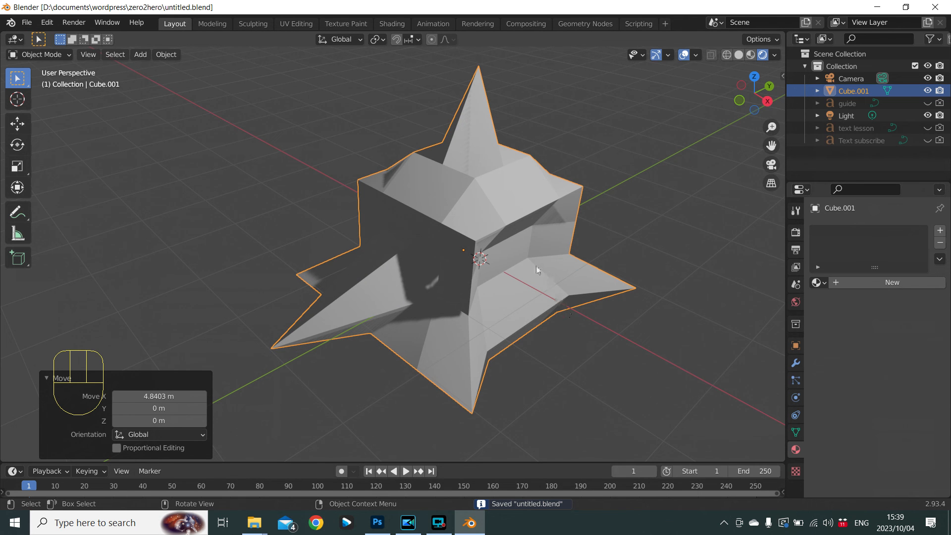
# Save the file again under its existing name and in the same folder
pyautogui.scroll(-1, 540, 291)
pyautogui.scroll(3, 540, 290)
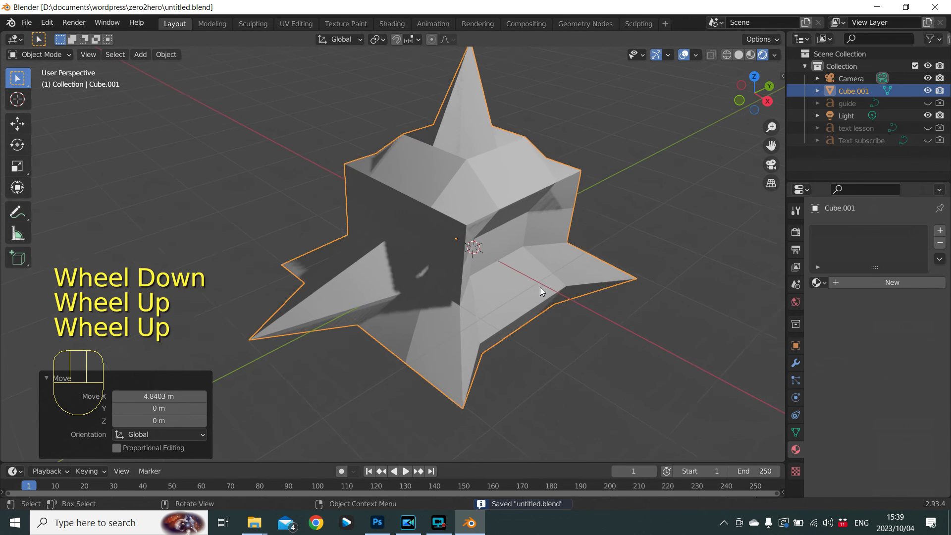
pyautogui.scroll(-2, 540, 291)
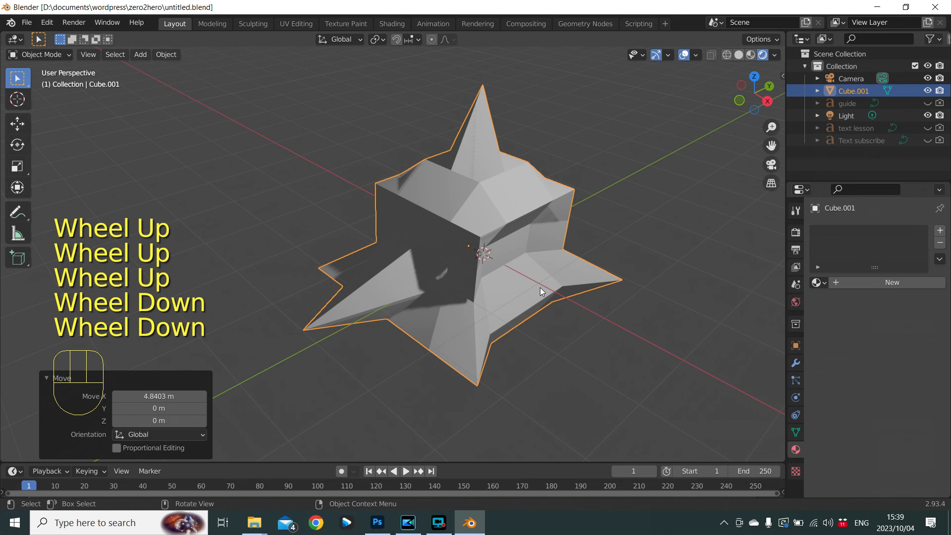
pyautogui.hotkey('ctrl', 's')
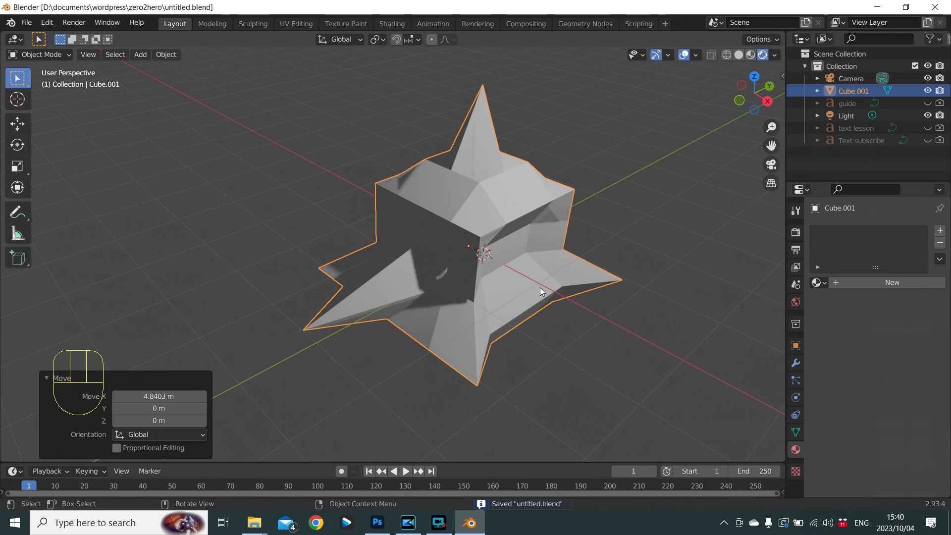
pyautogui.scroll(2, 585, 238)
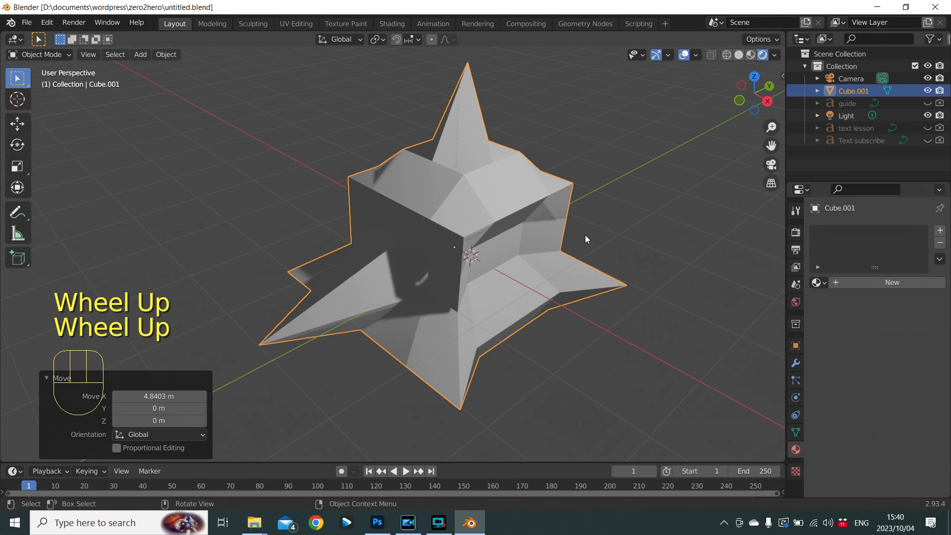
pyautogui.press('F10')
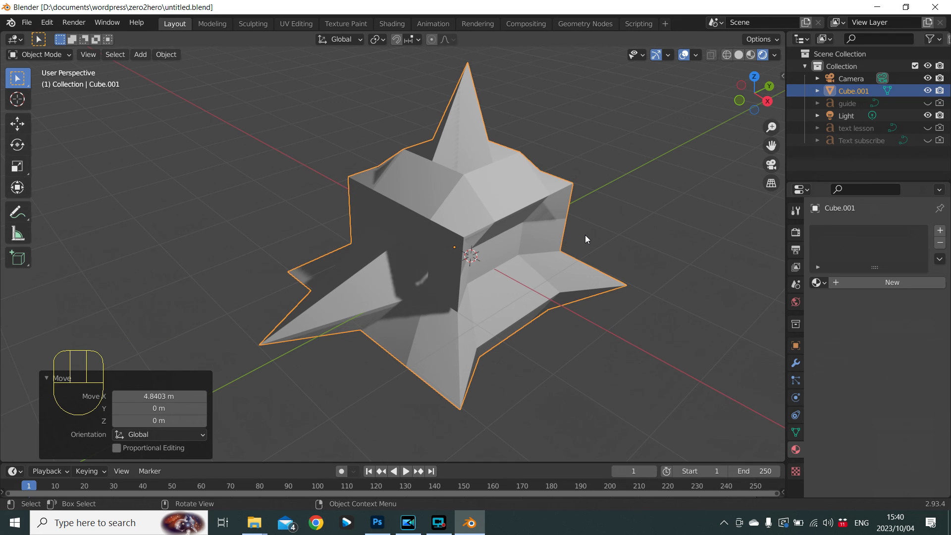
pyautogui.scroll(-1, 585, 239)
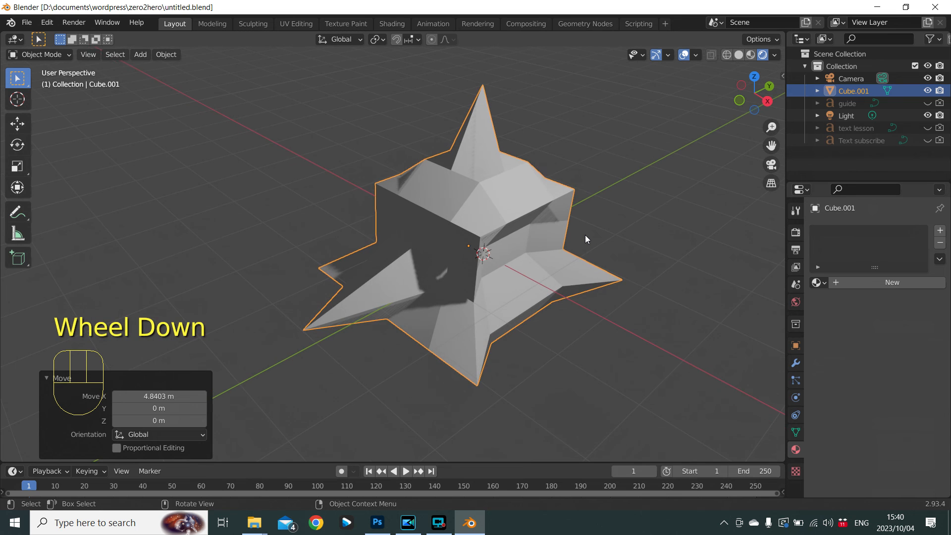
pyautogui.scroll(-1, 586, 239)
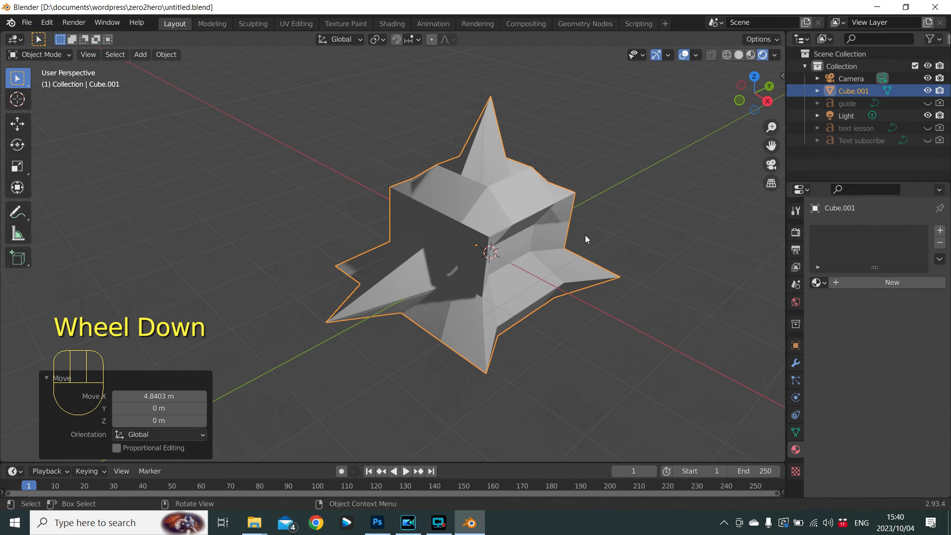
pyautogui.scroll(2, 663, 252)
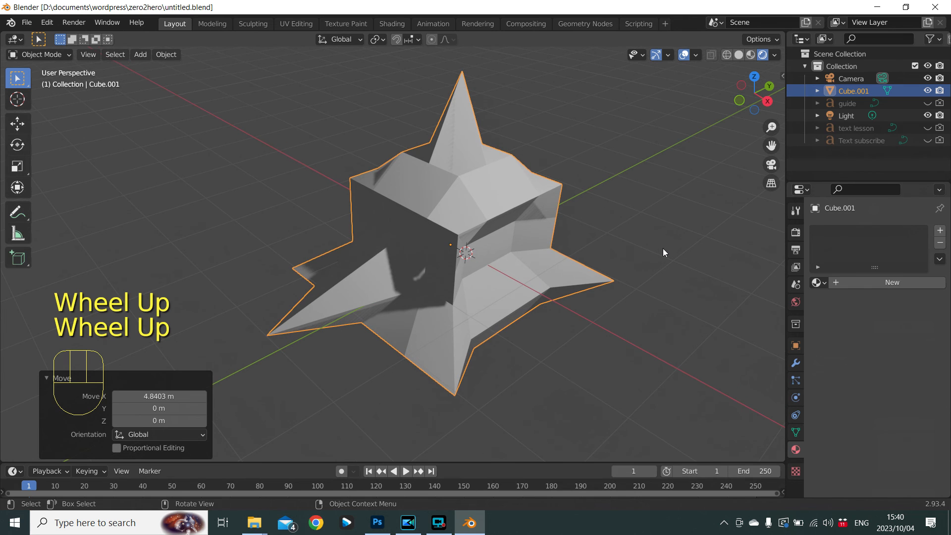